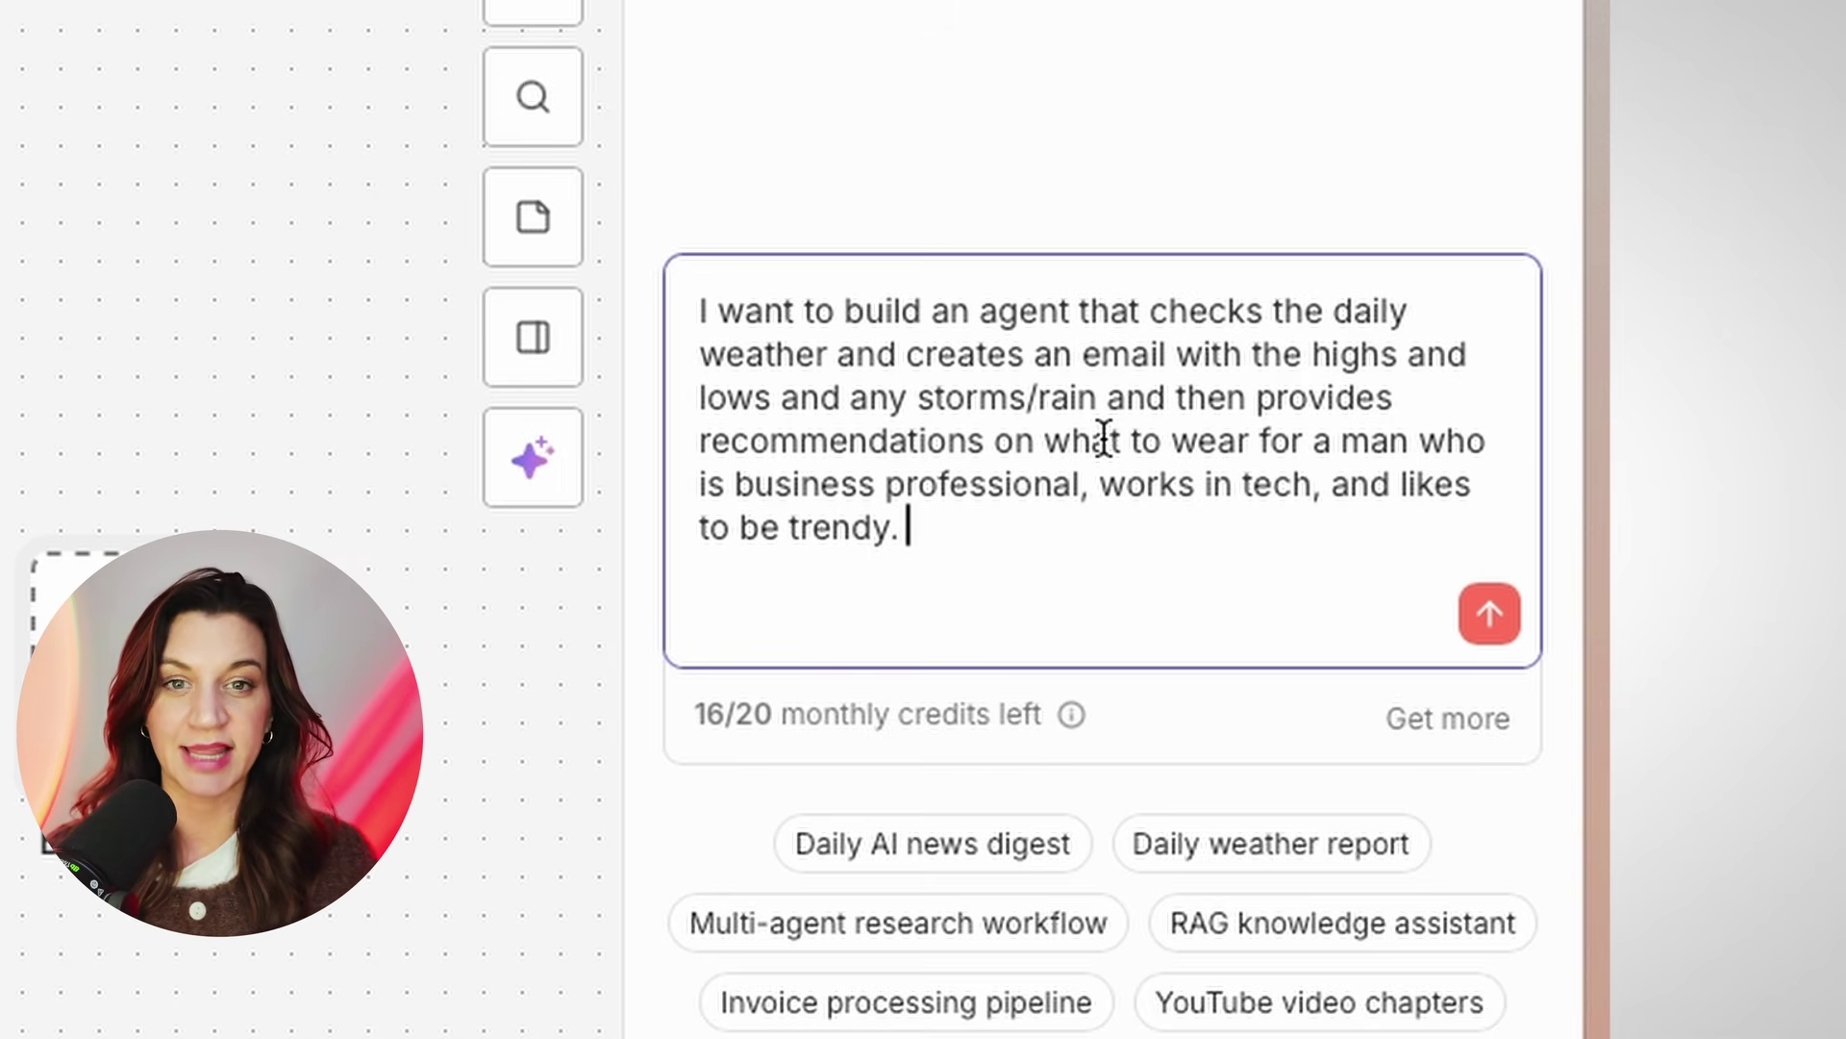
Submit the entered prompt to generate the daily weather email workflow with clothing recommendations, and view the generated nodes and summary
click(1487, 616)
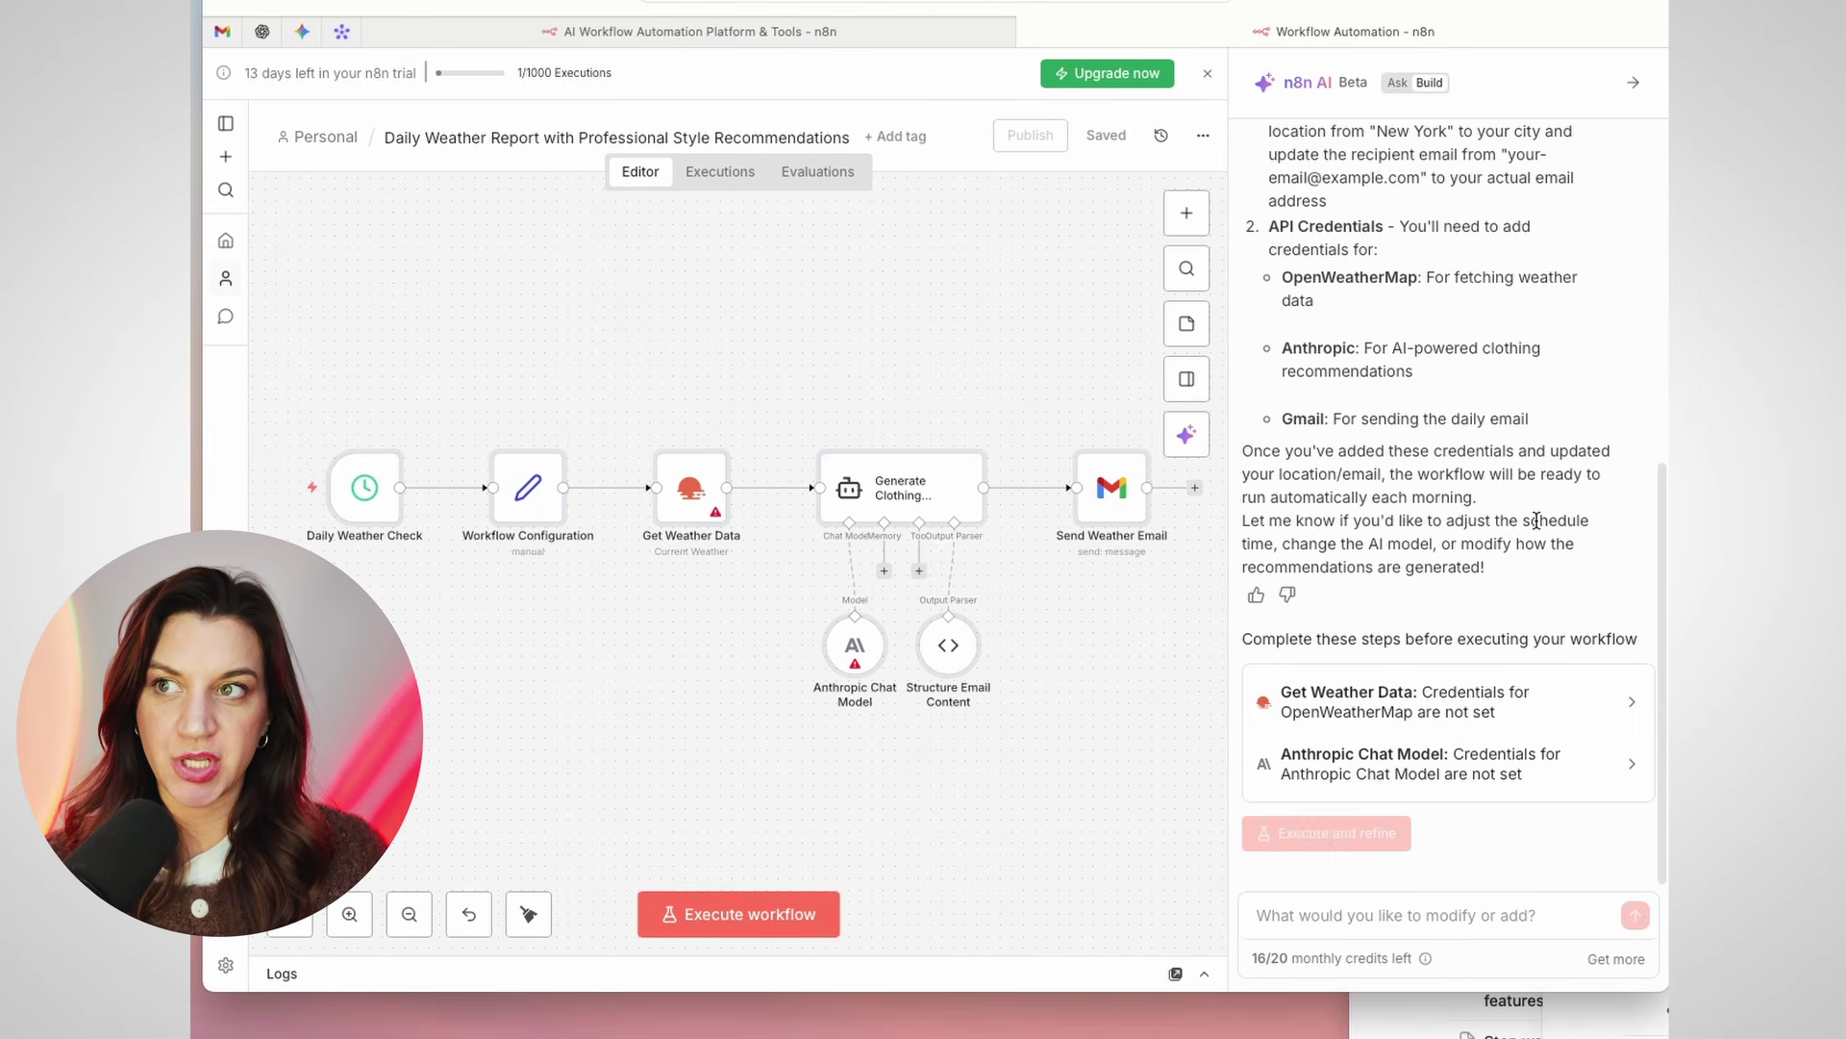
scroll(1060, 576, left, 3)
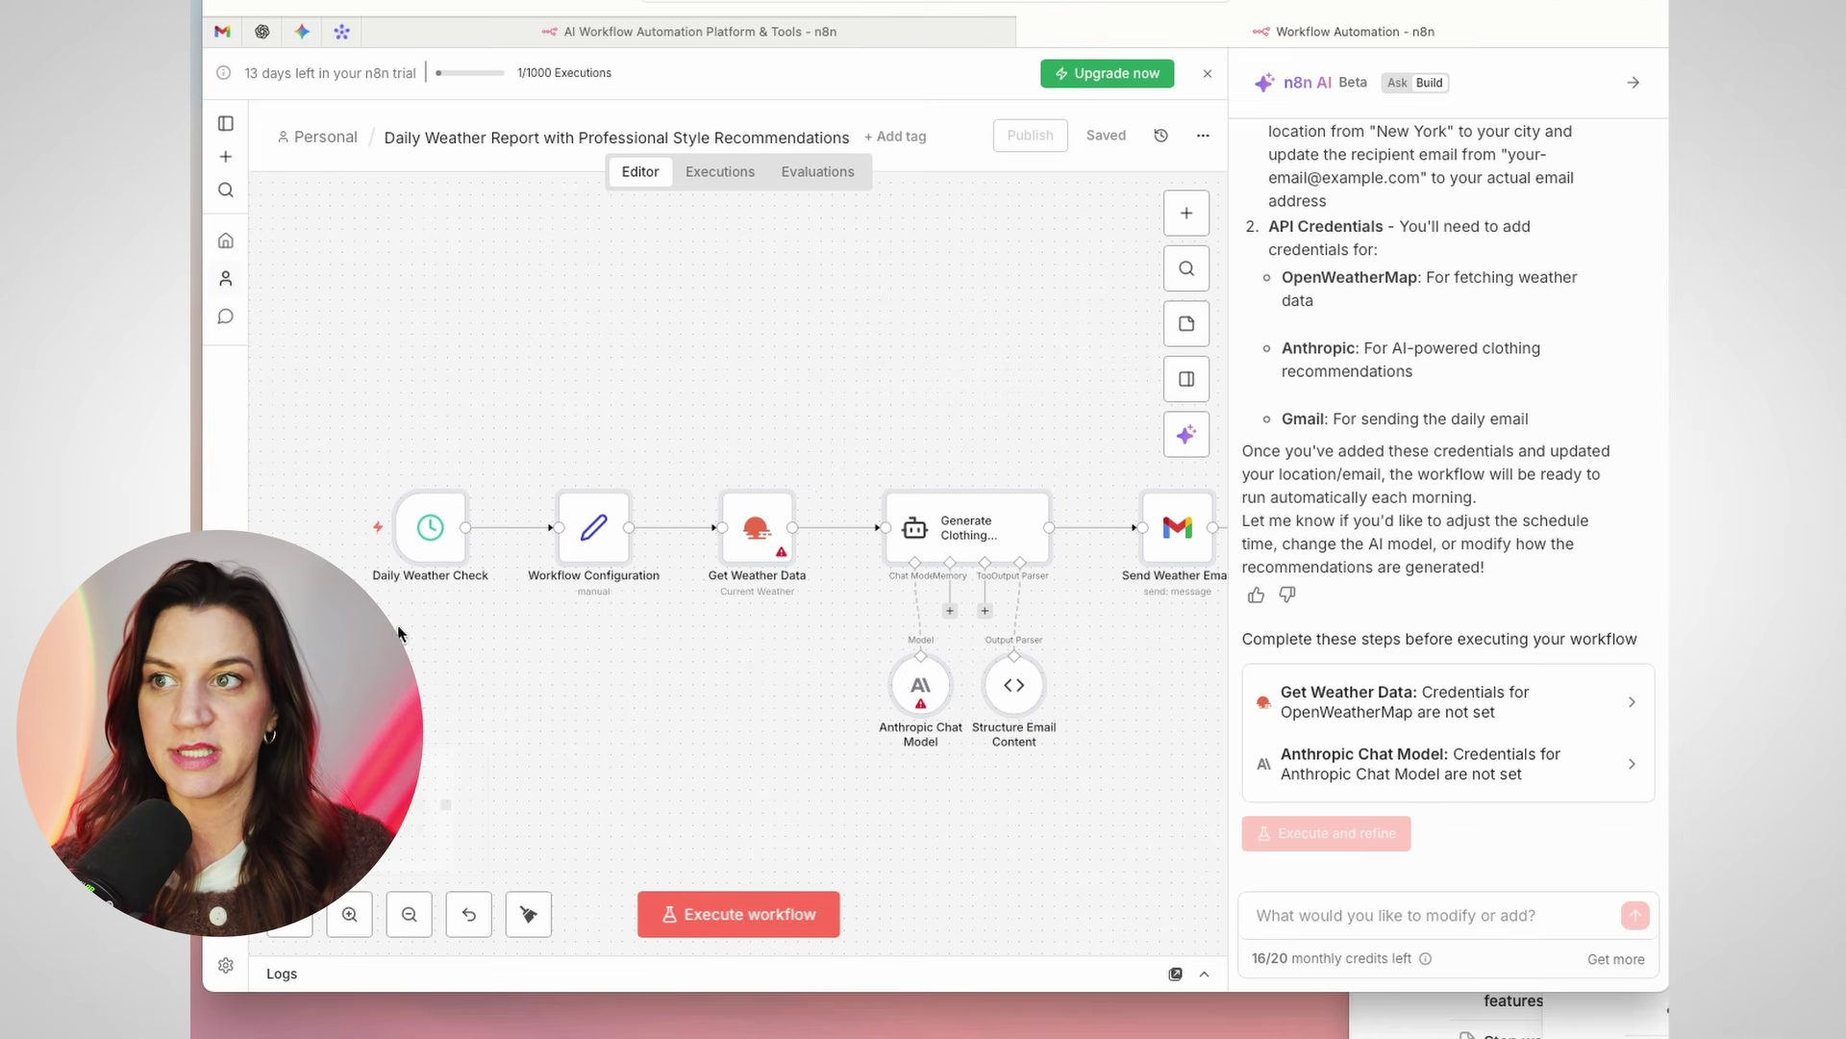
scroll(413, 577, left, 1)
mouse_move(435, 548)
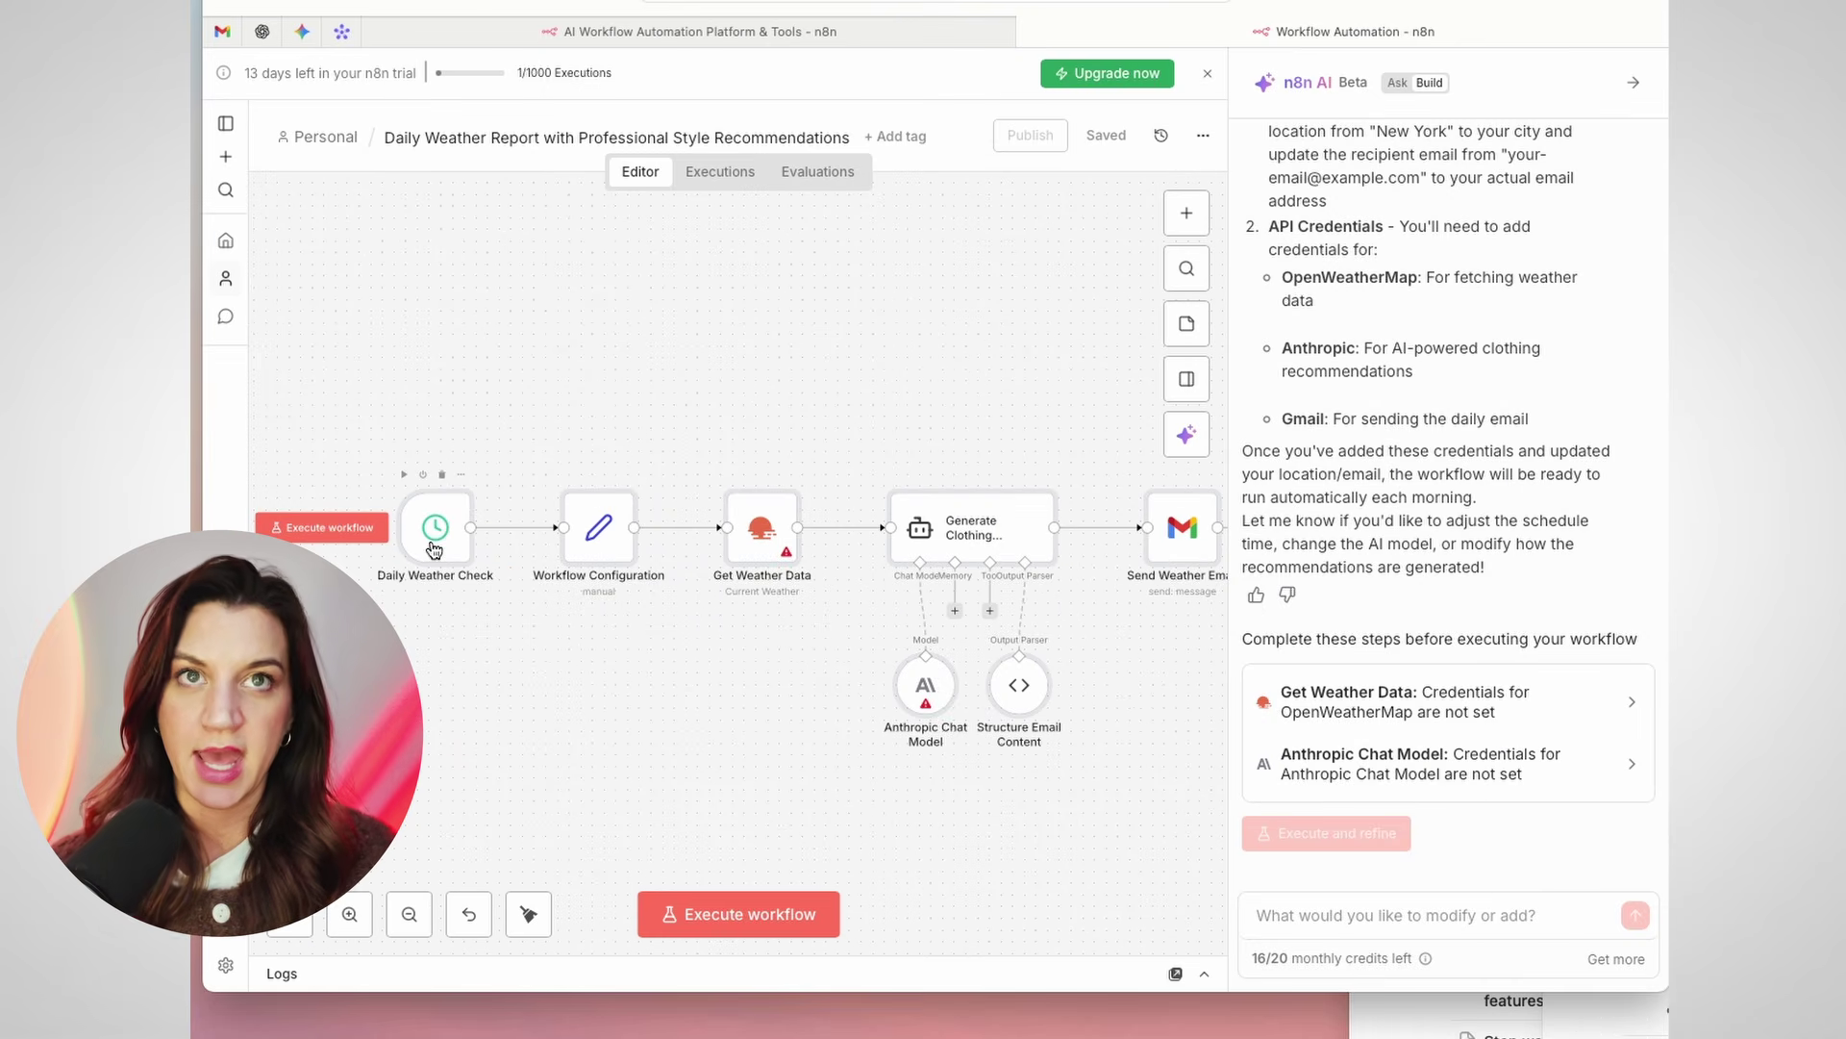
scroll(1455, 455, up, 10)
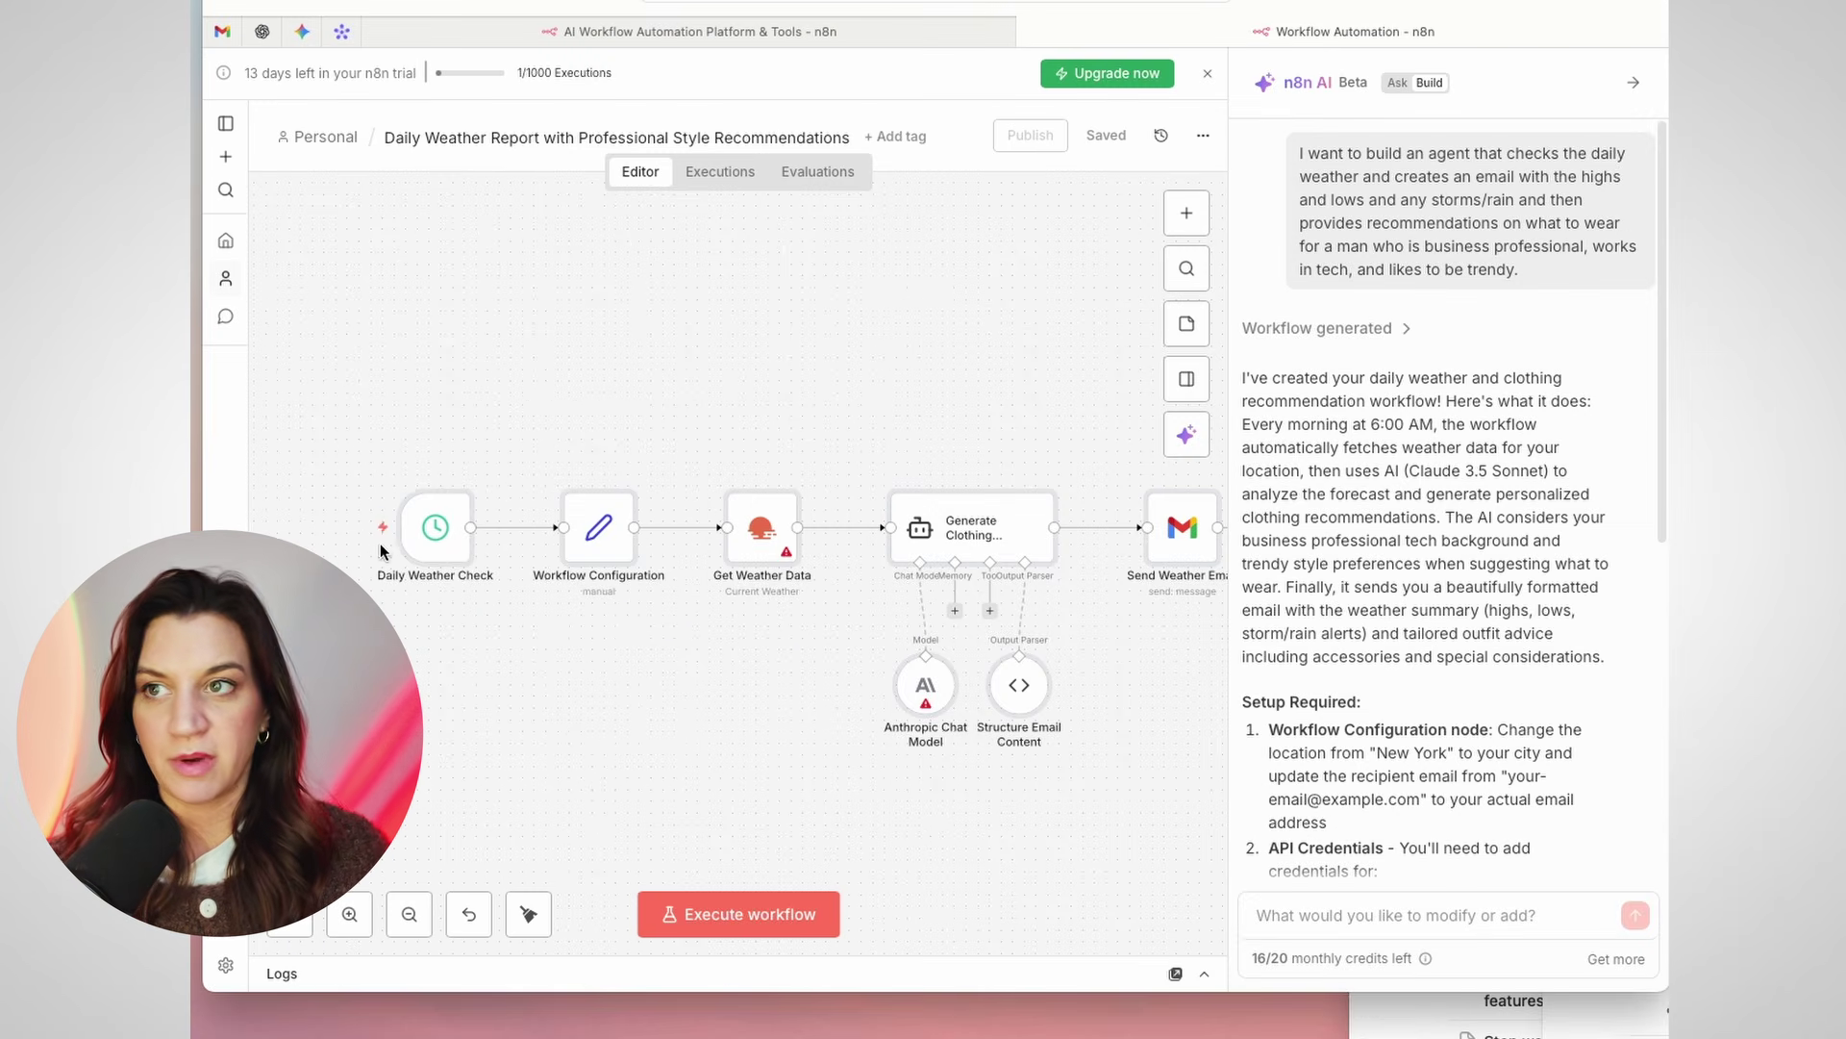
Set the Daily Weather Check trigger hour to 7am
mouse_move(431, 552)
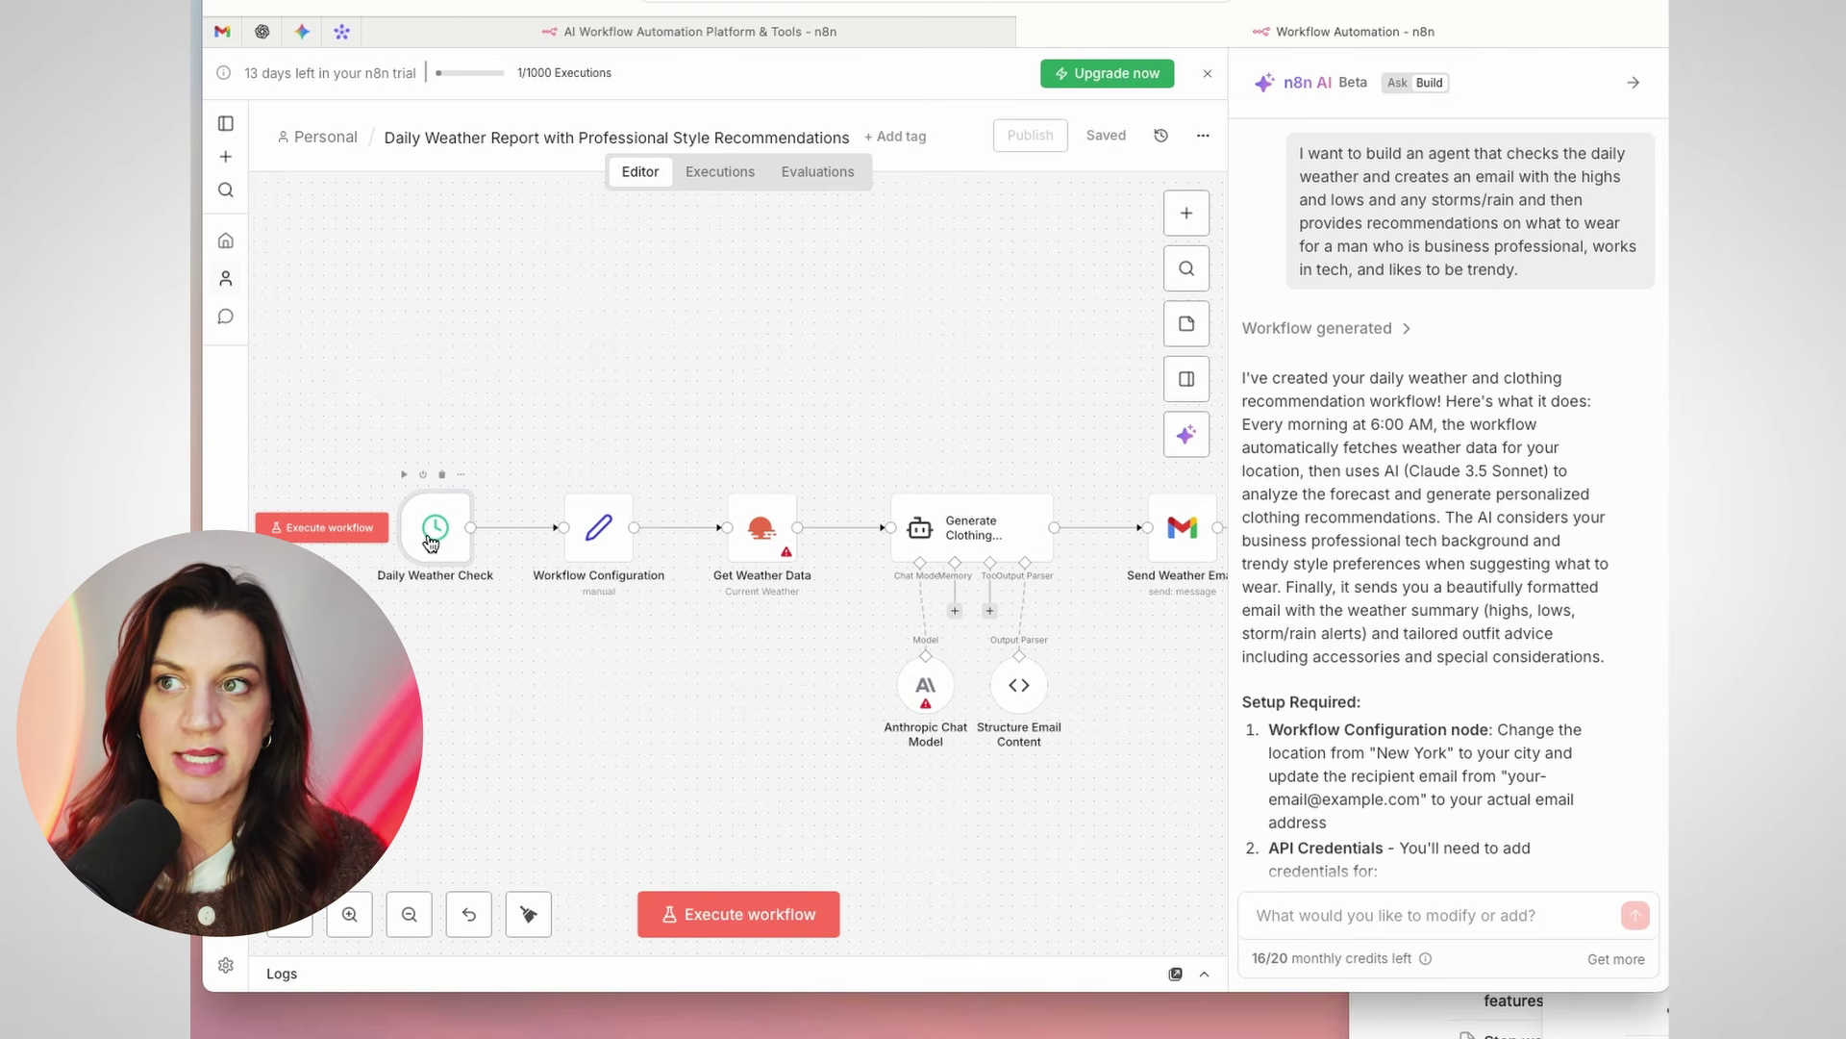
double_click(430, 543)
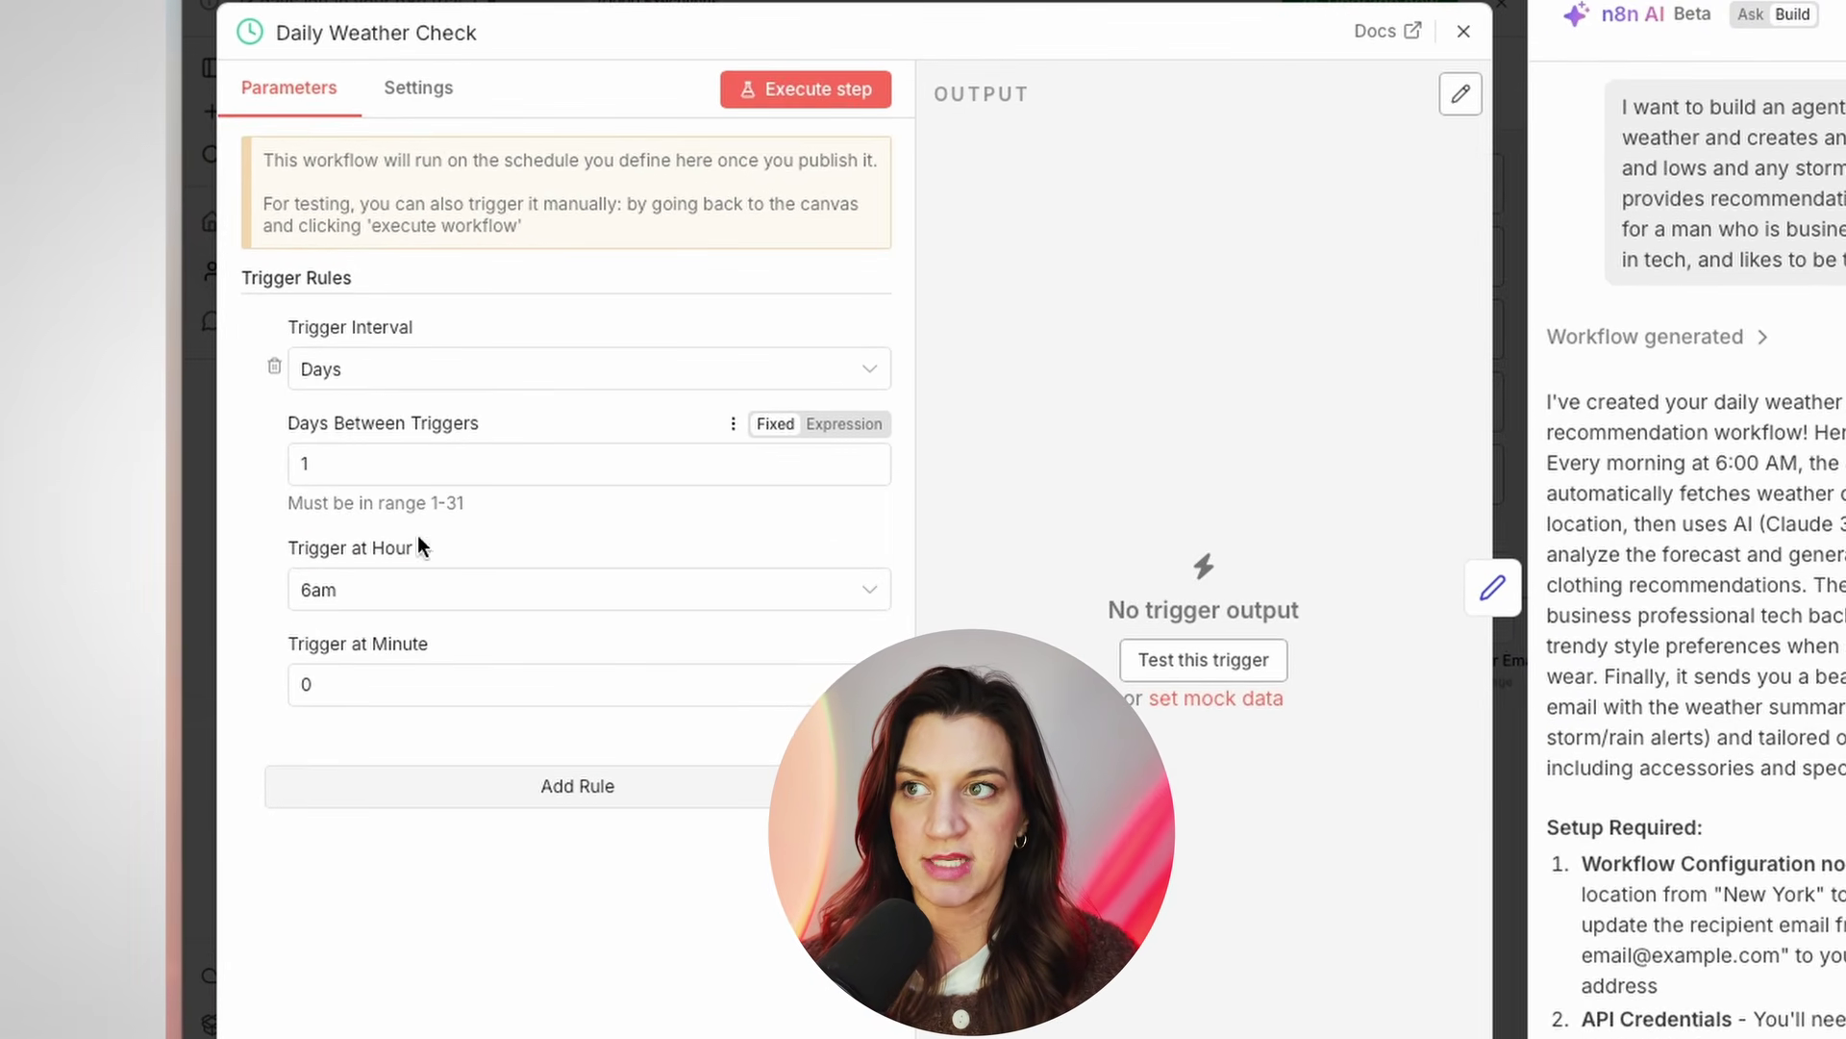
click(410, 590)
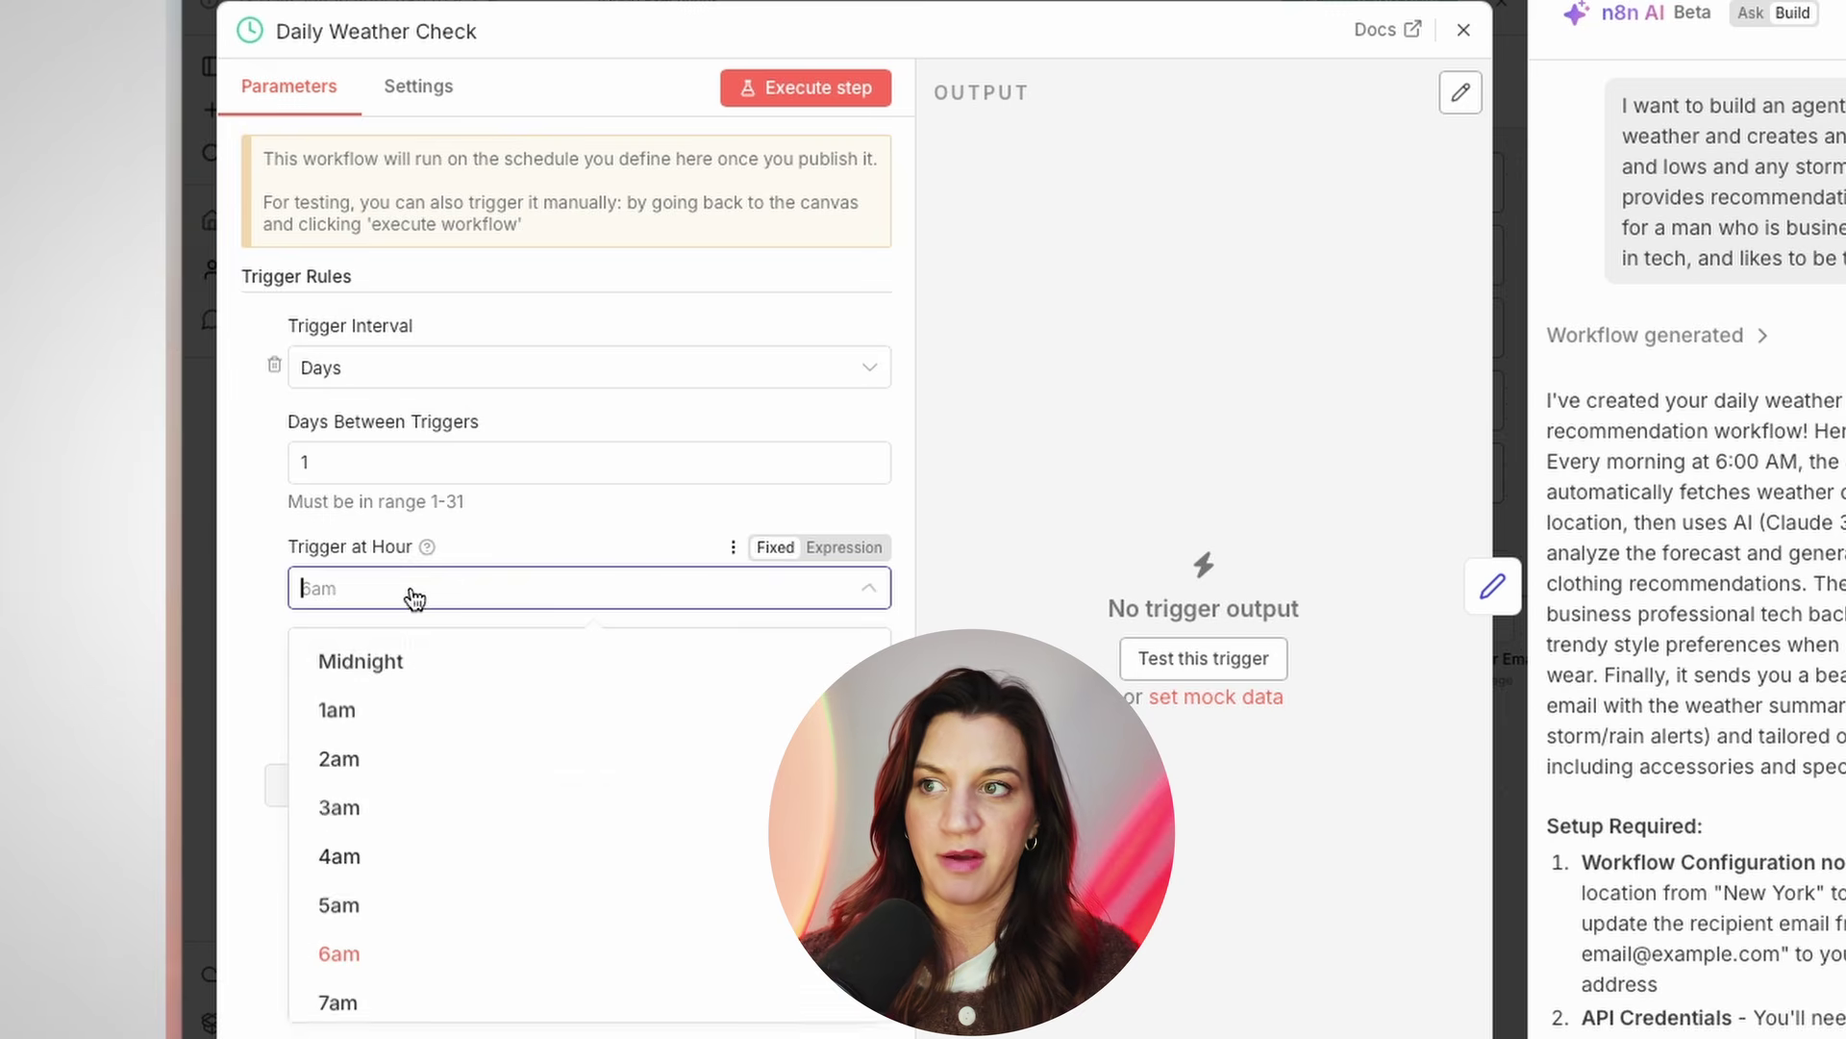
click(355, 1010)
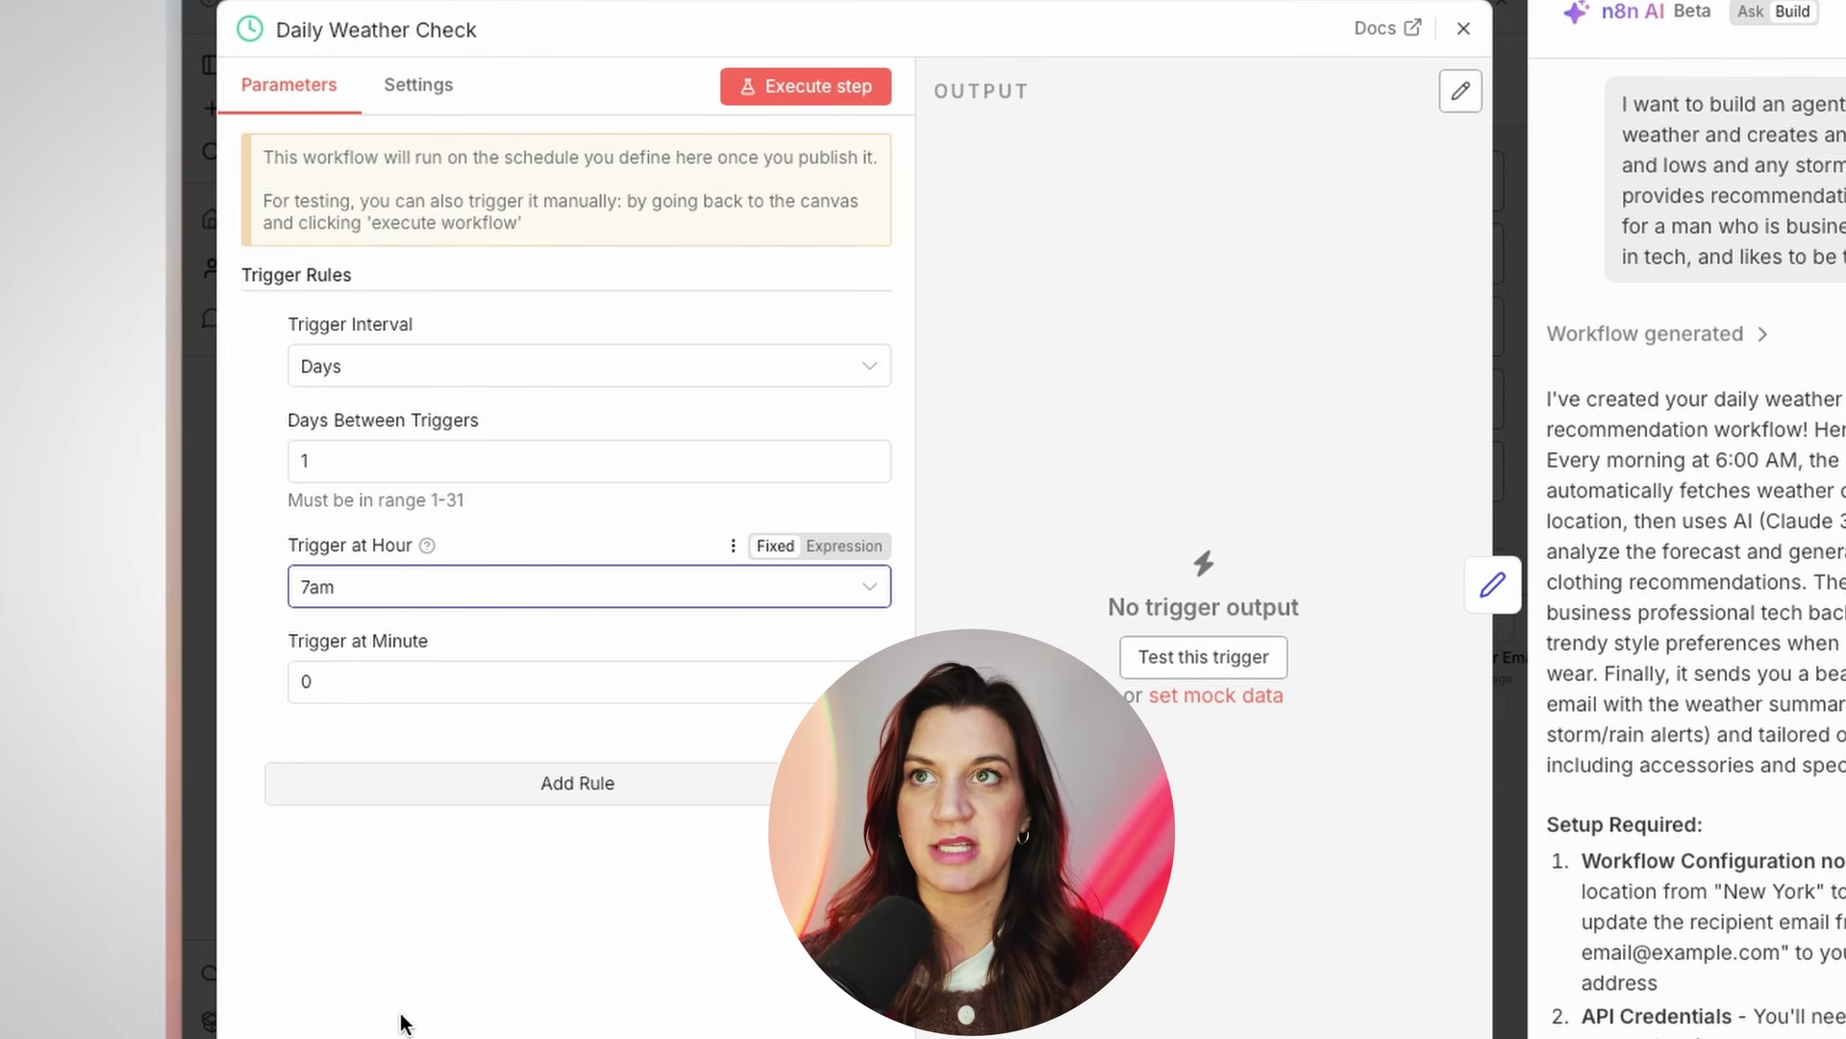
click(1463, 28)
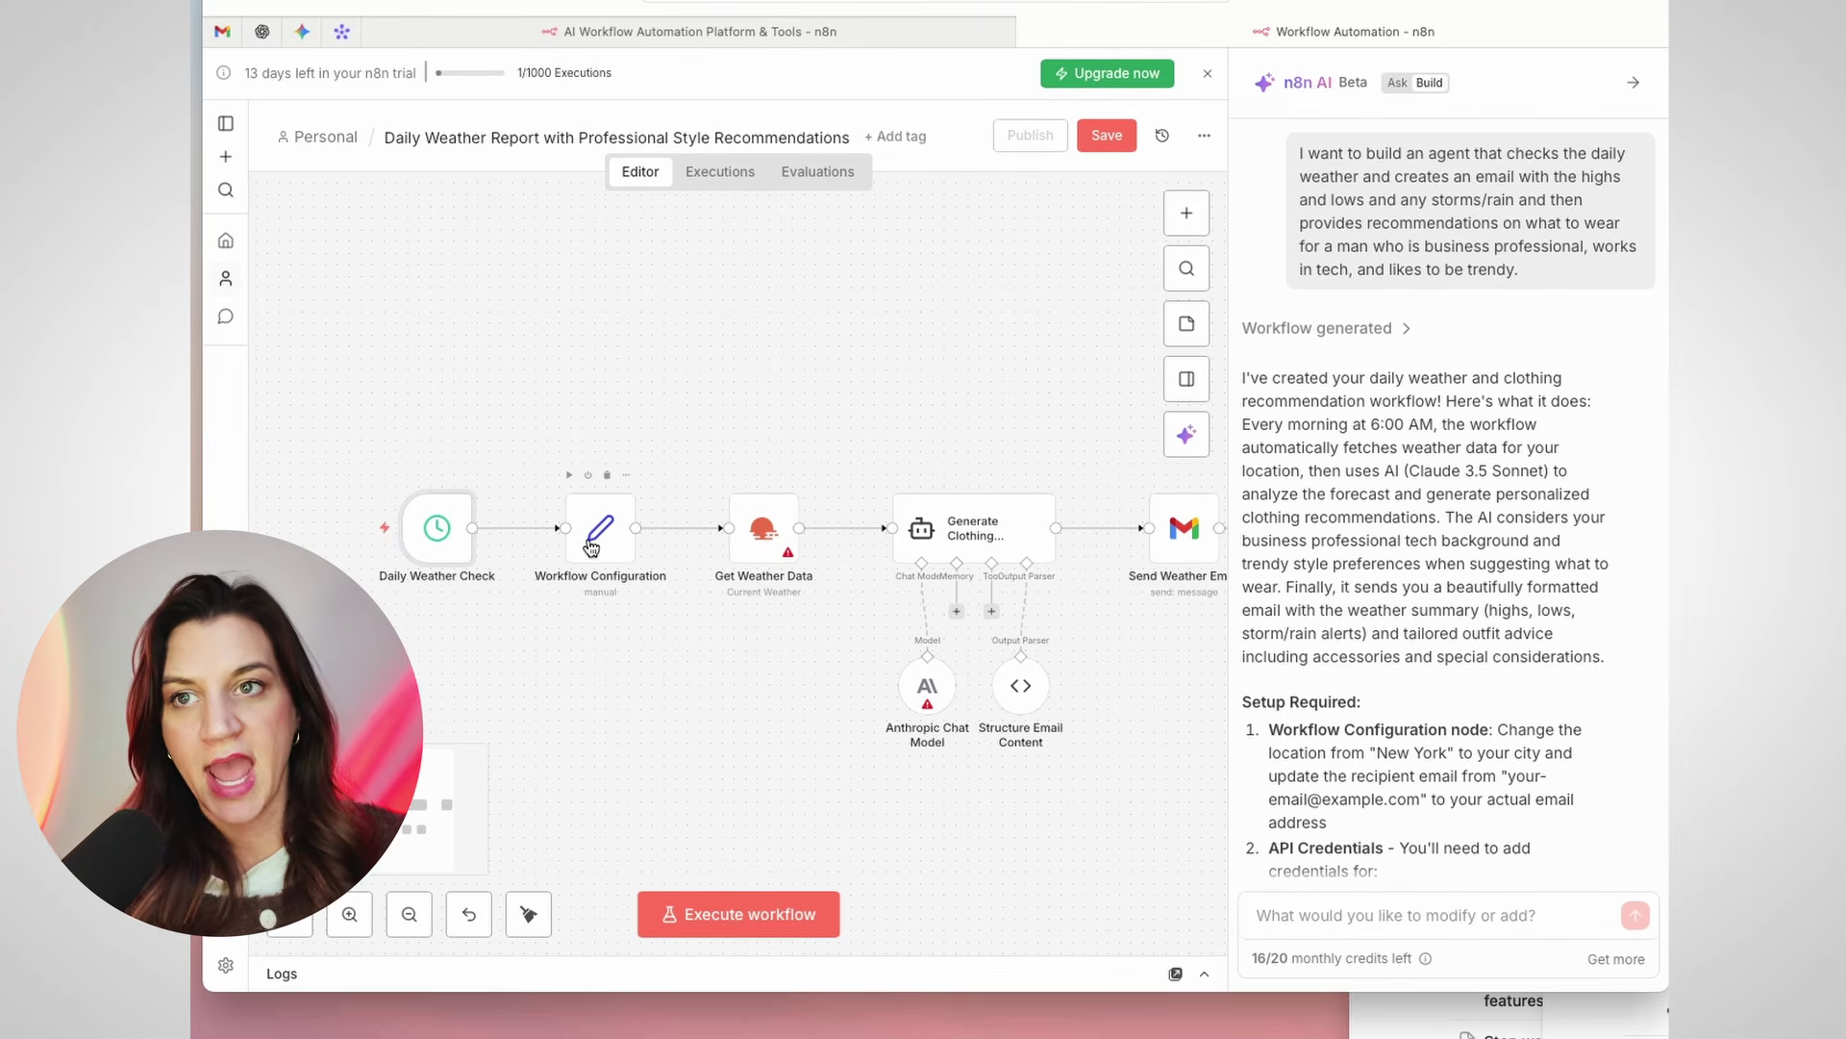
Review the fields of the Workflow Configuration node, the missing-credential issues and the remaining setup instructions
click(591, 547)
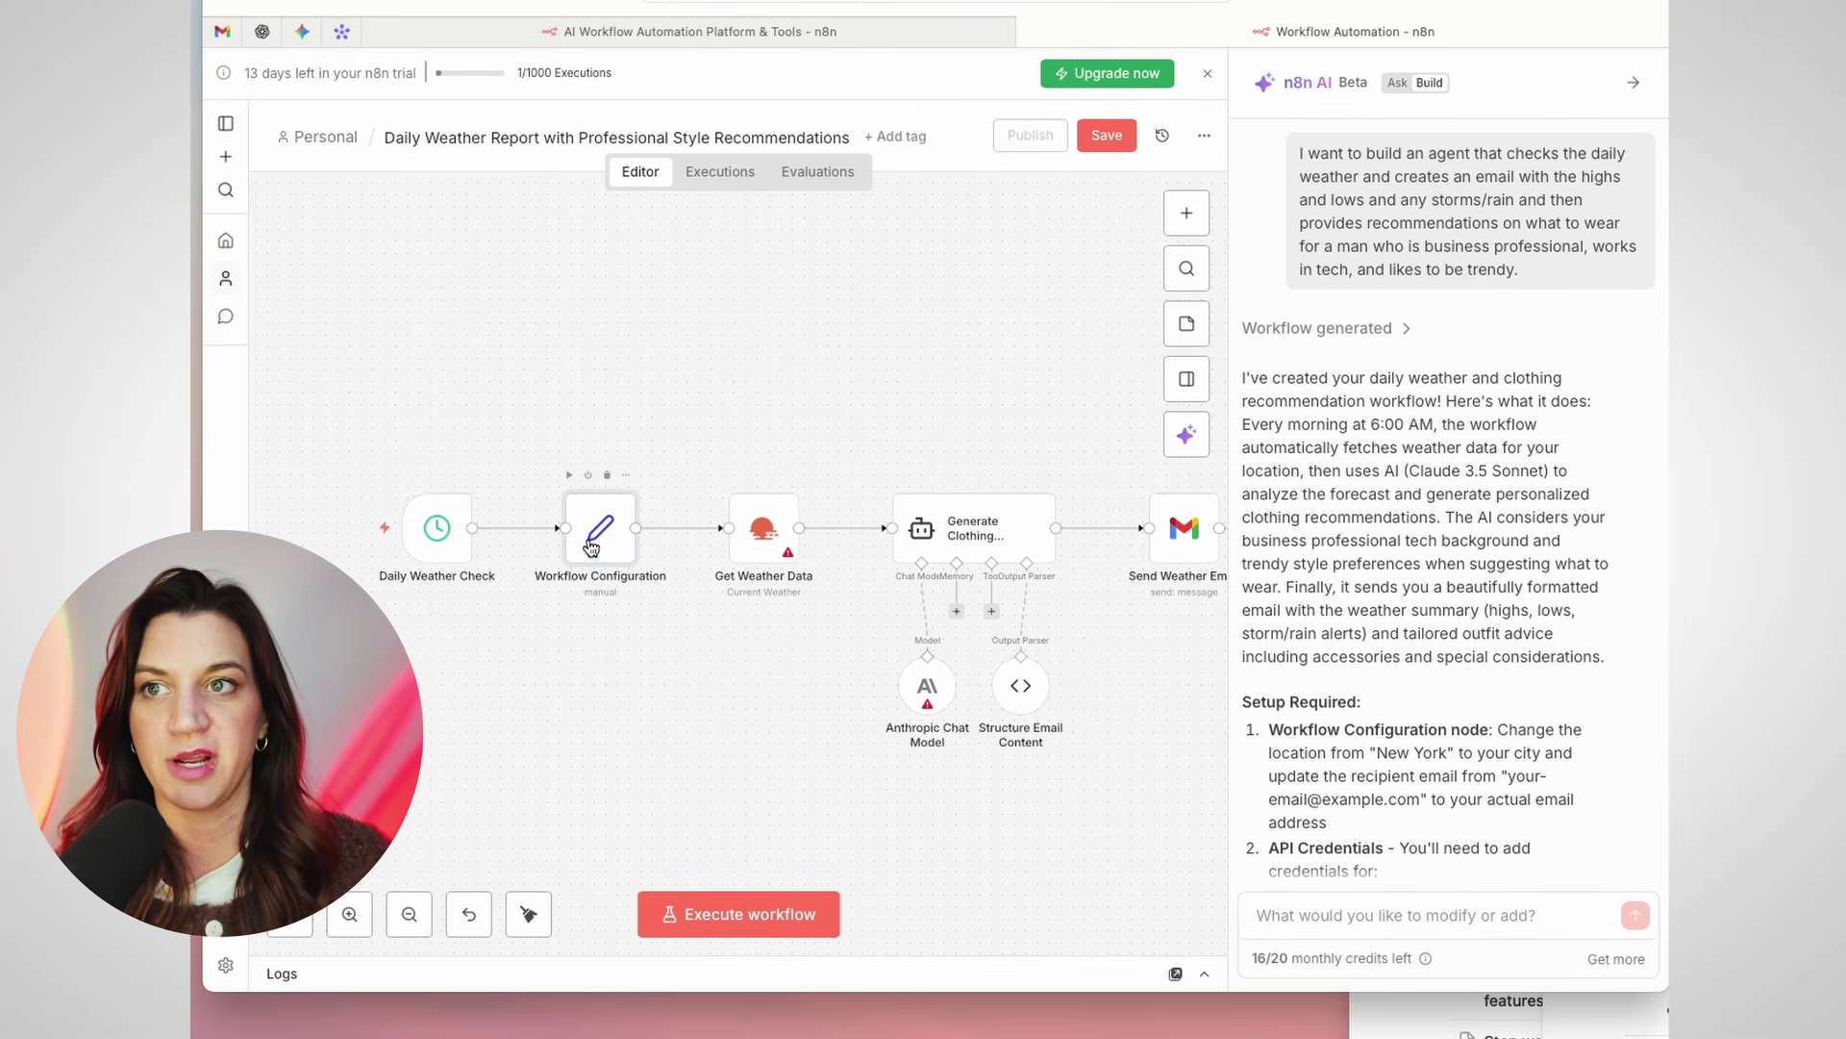
double_click(598, 541)
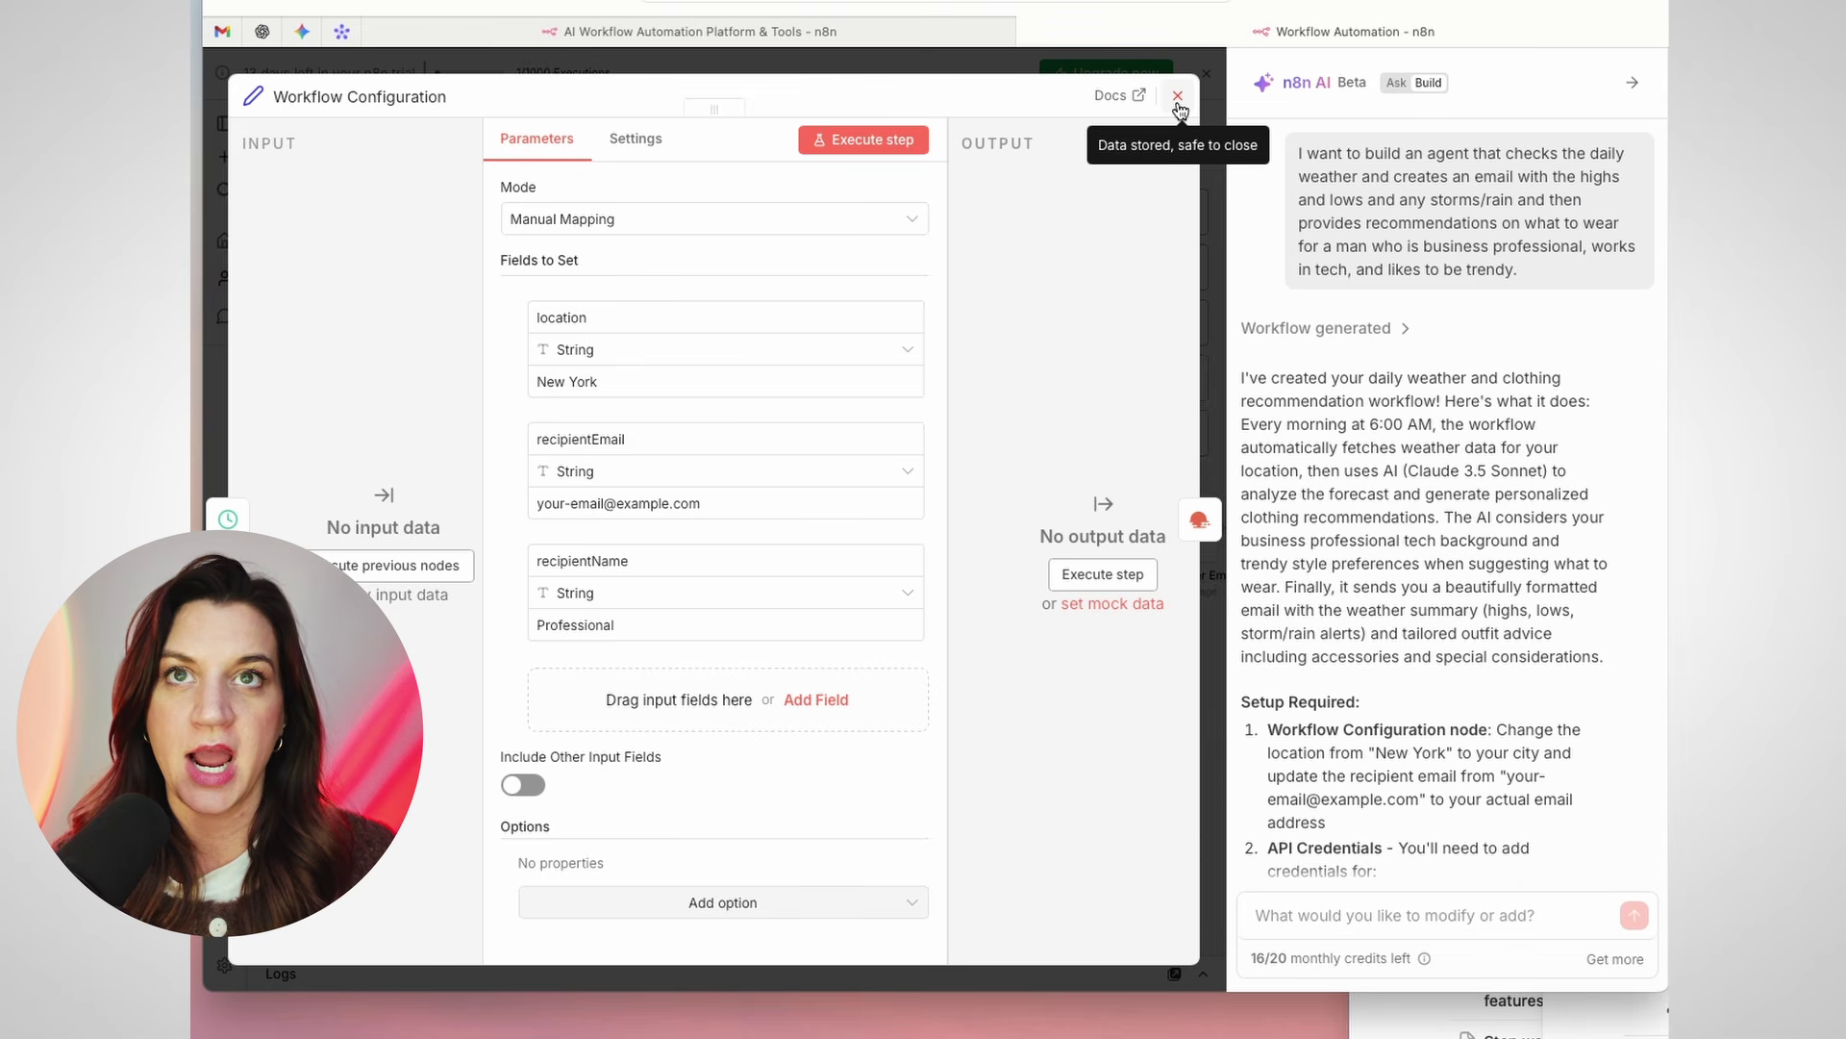
click(1177, 98)
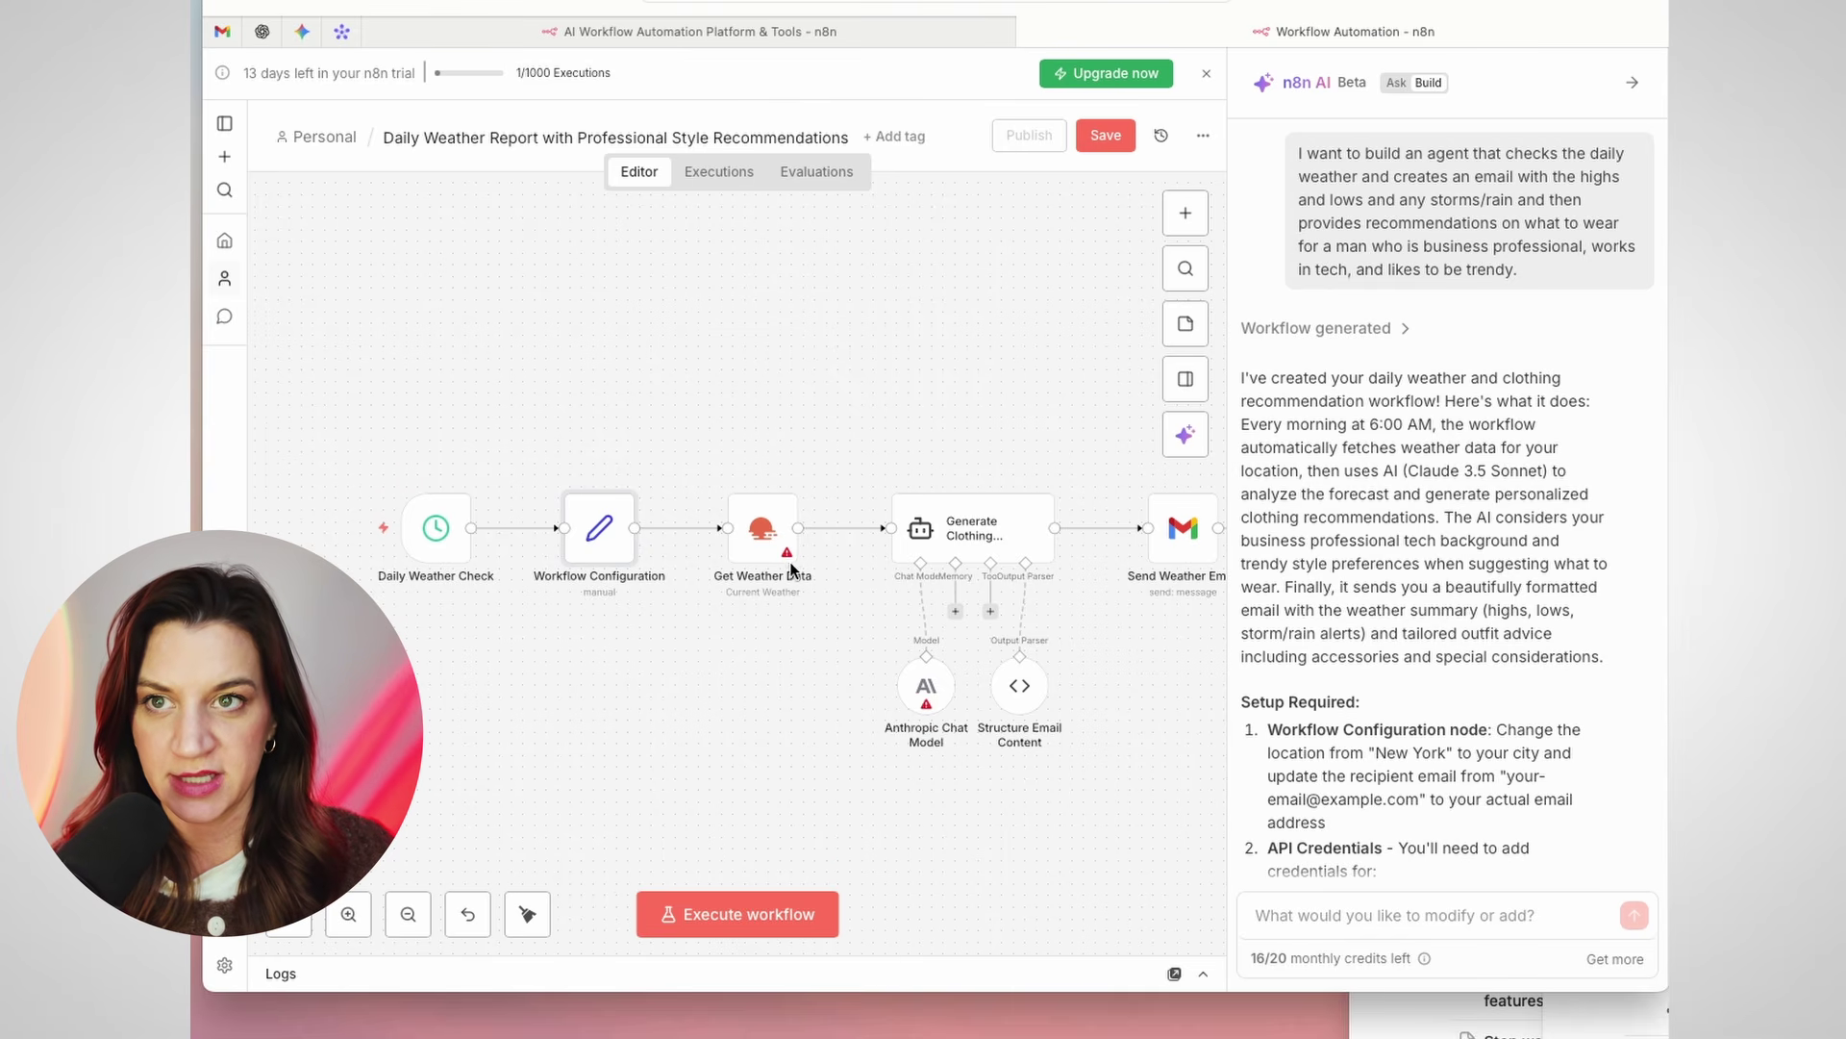
mouse_move(788, 554)
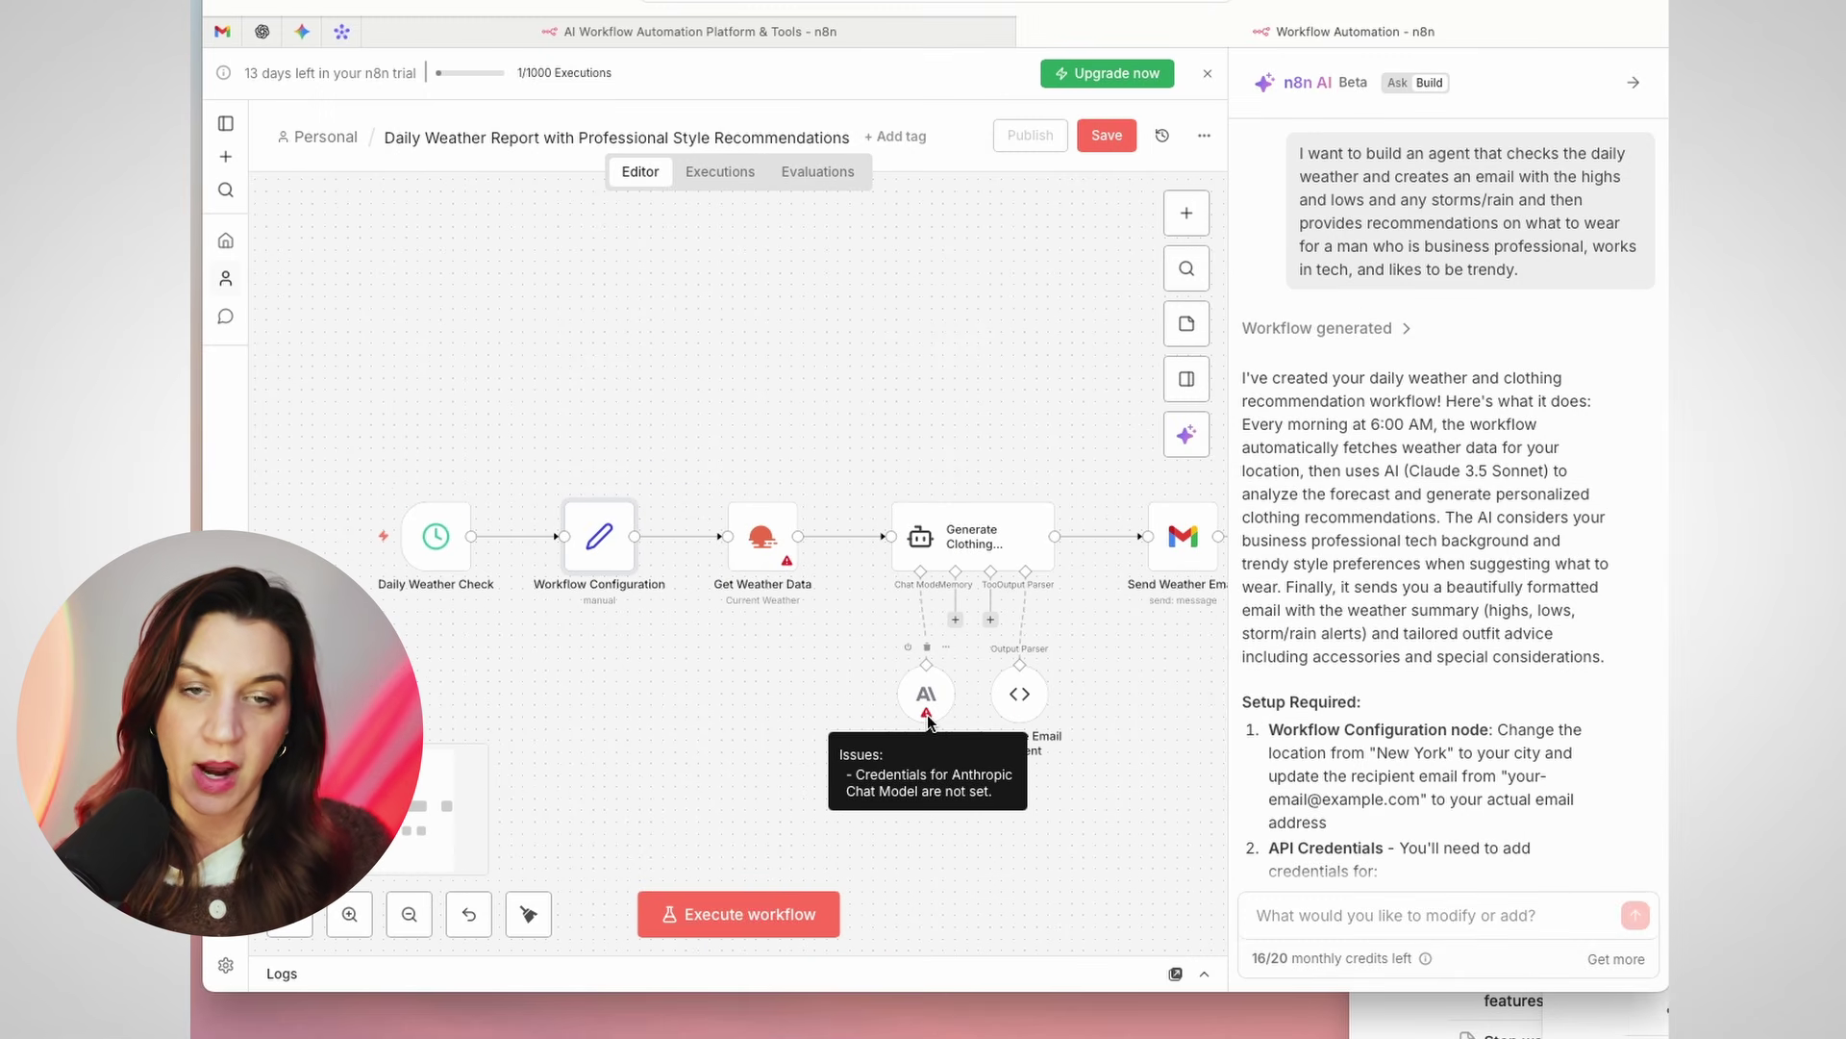
scroll(1713, 717, down, 5)
scroll(1375, 688, down, 3)
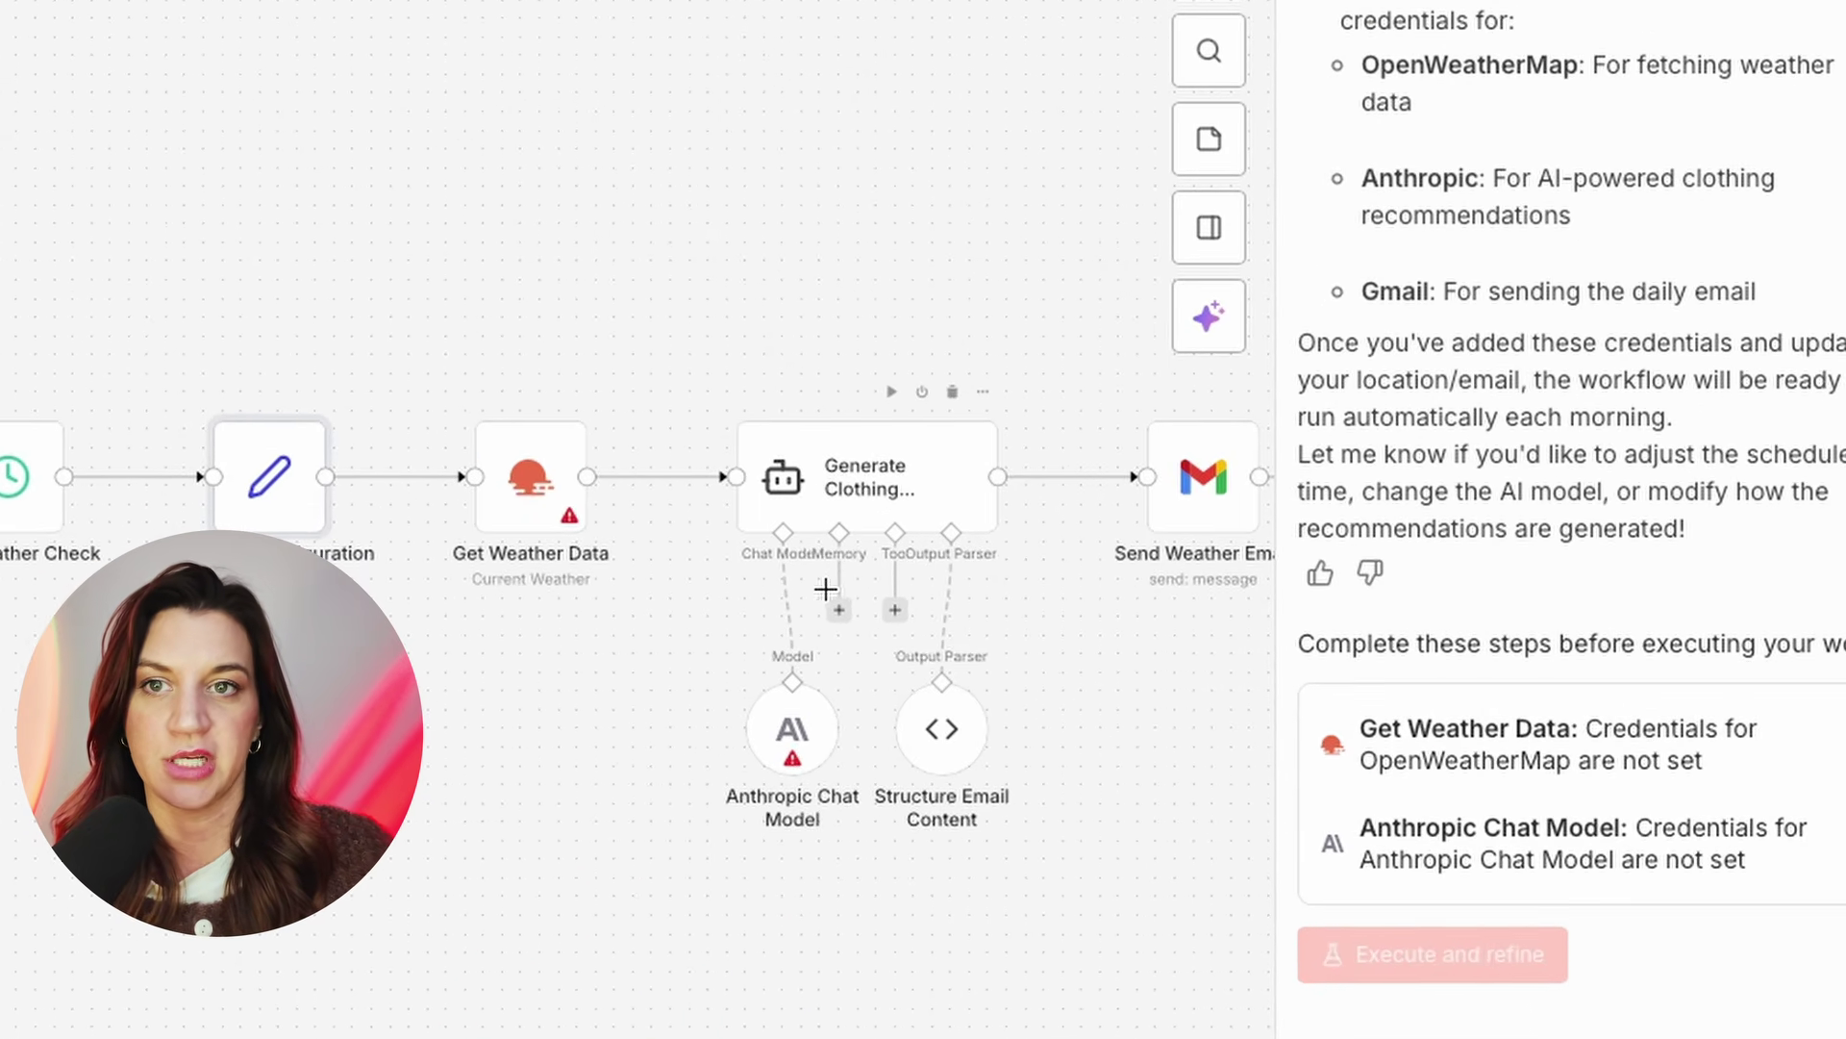
mouse_move(929, 643)
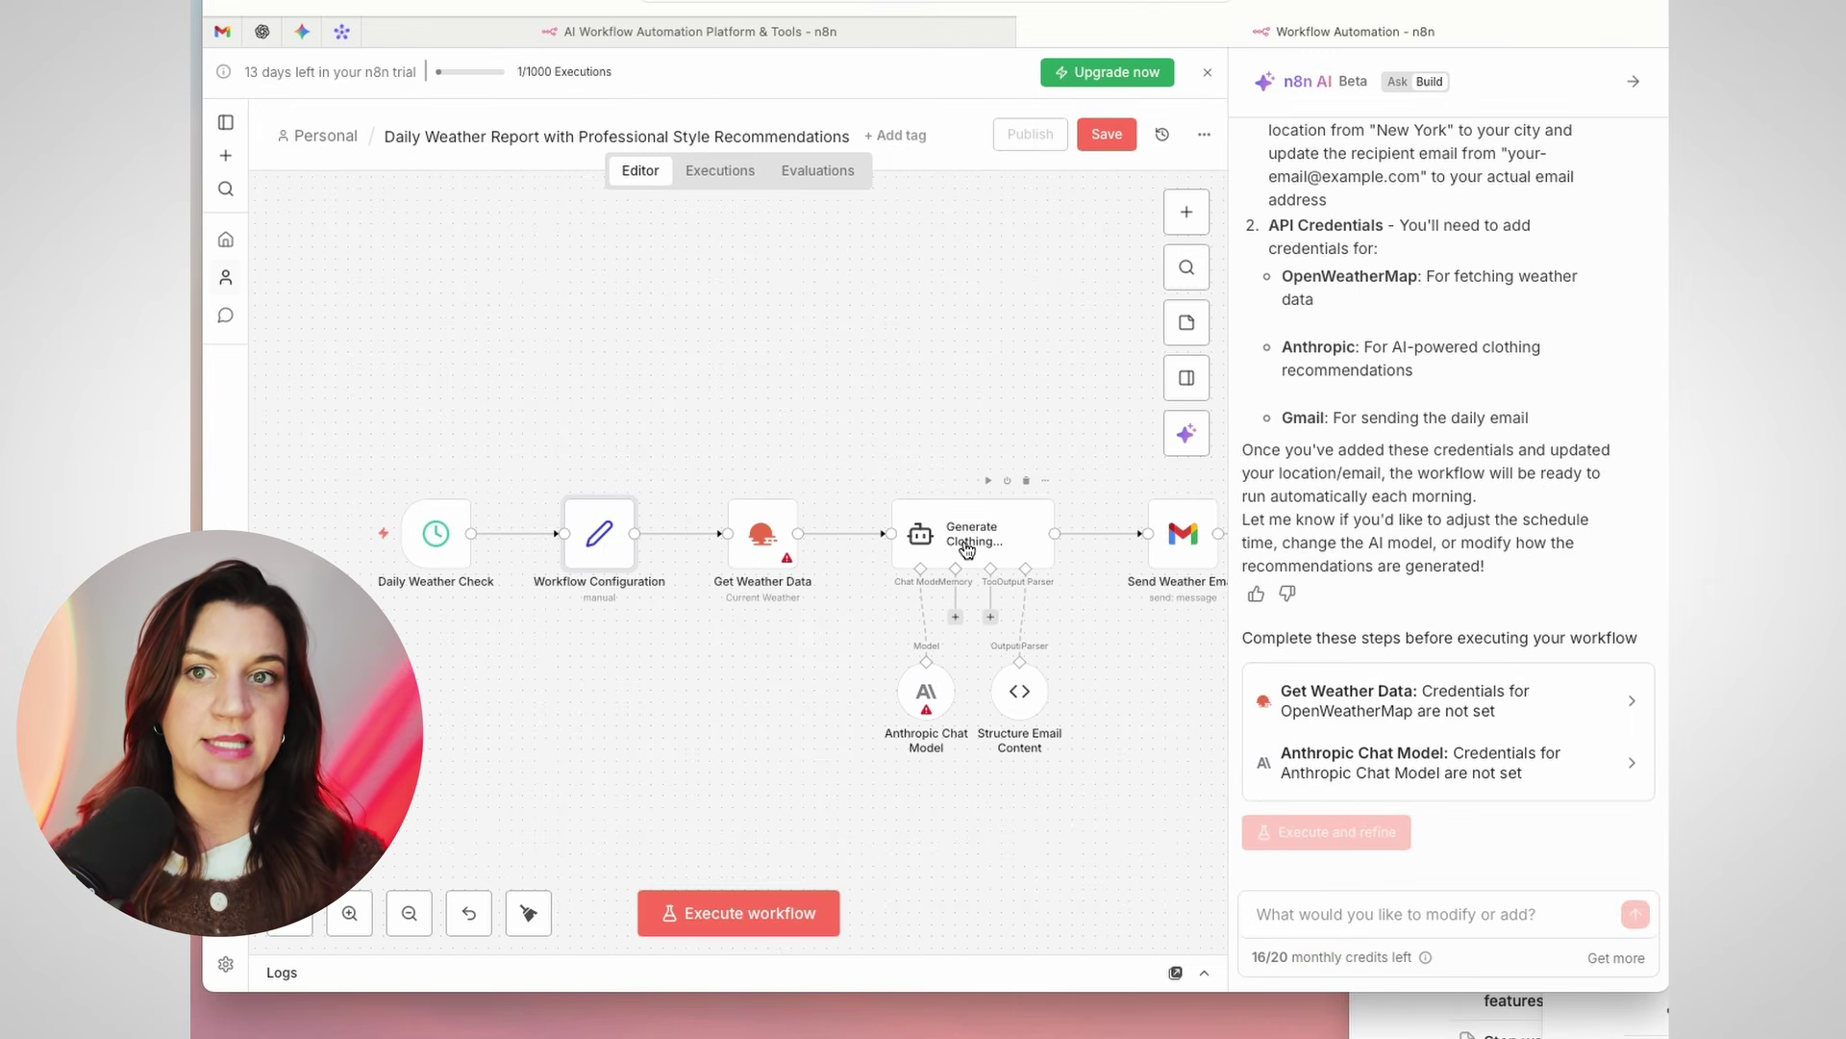
Delete the Anthropic Chat Model node attached to the Generate Clothing agent
scroll(1041, 658, up, 5)
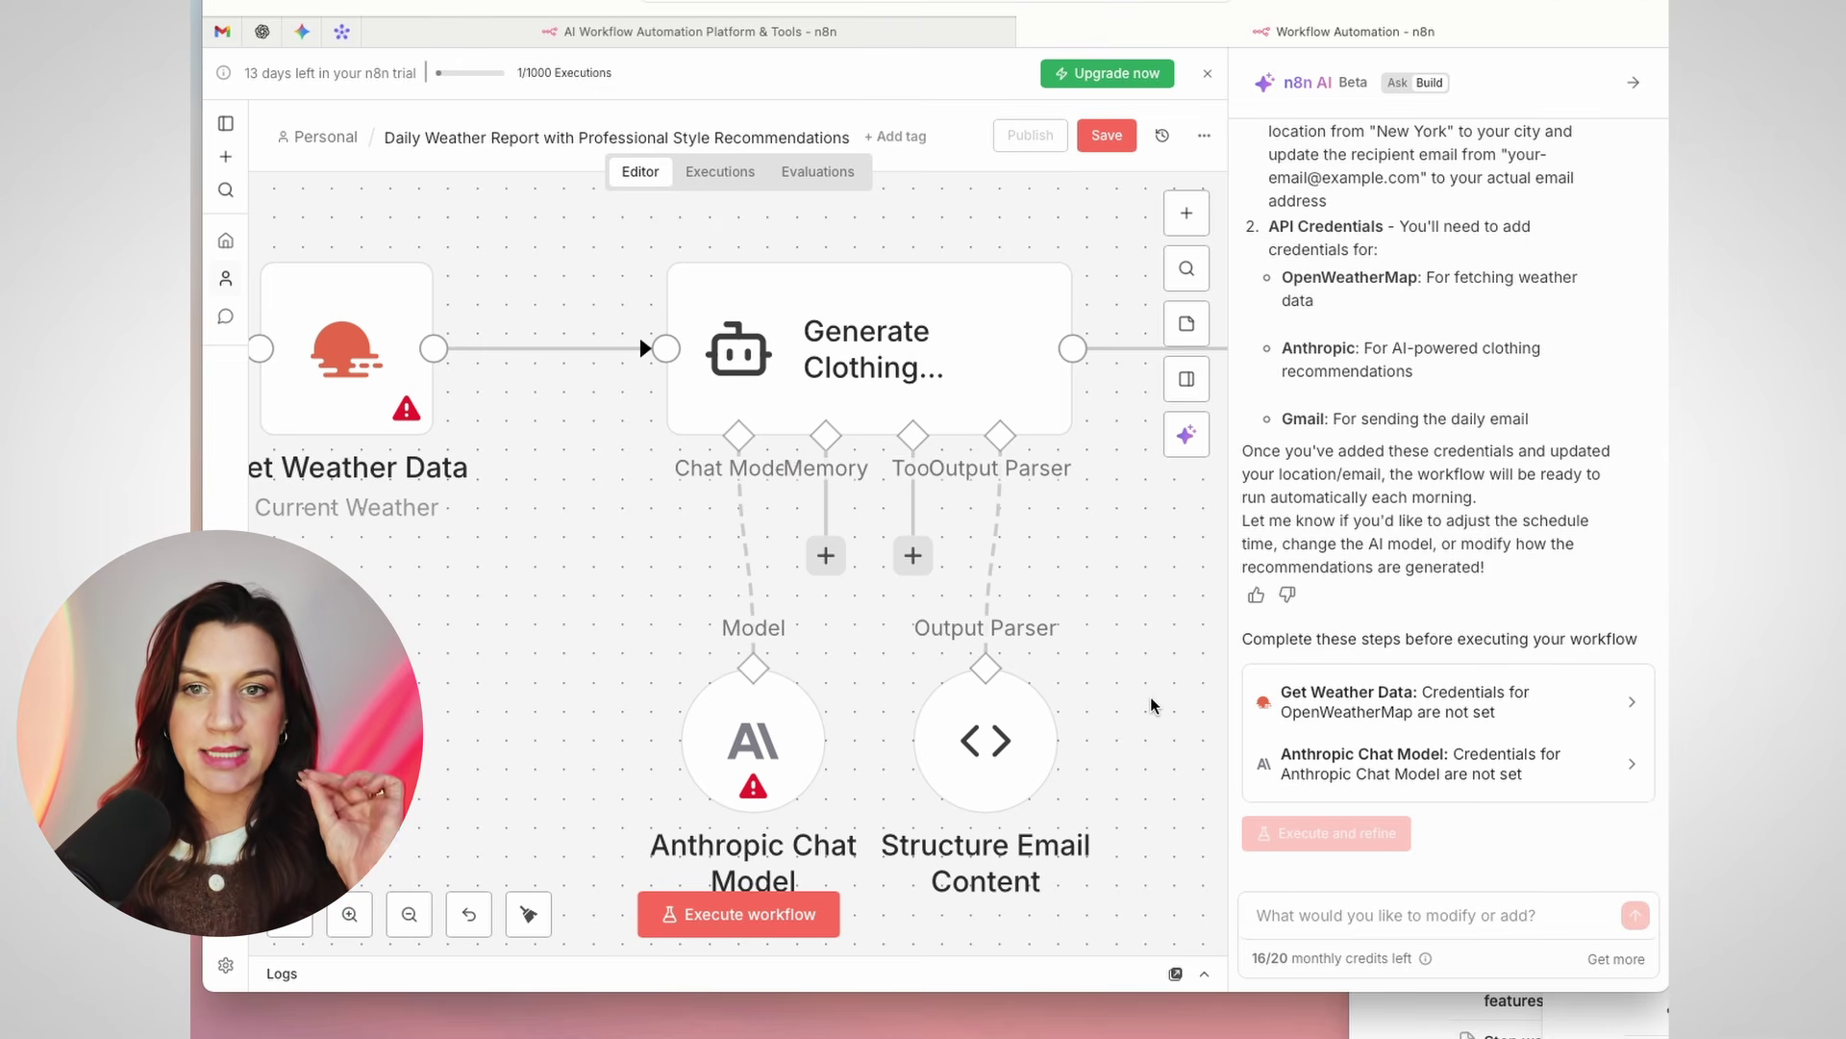
drag(753, 735, 536, 735)
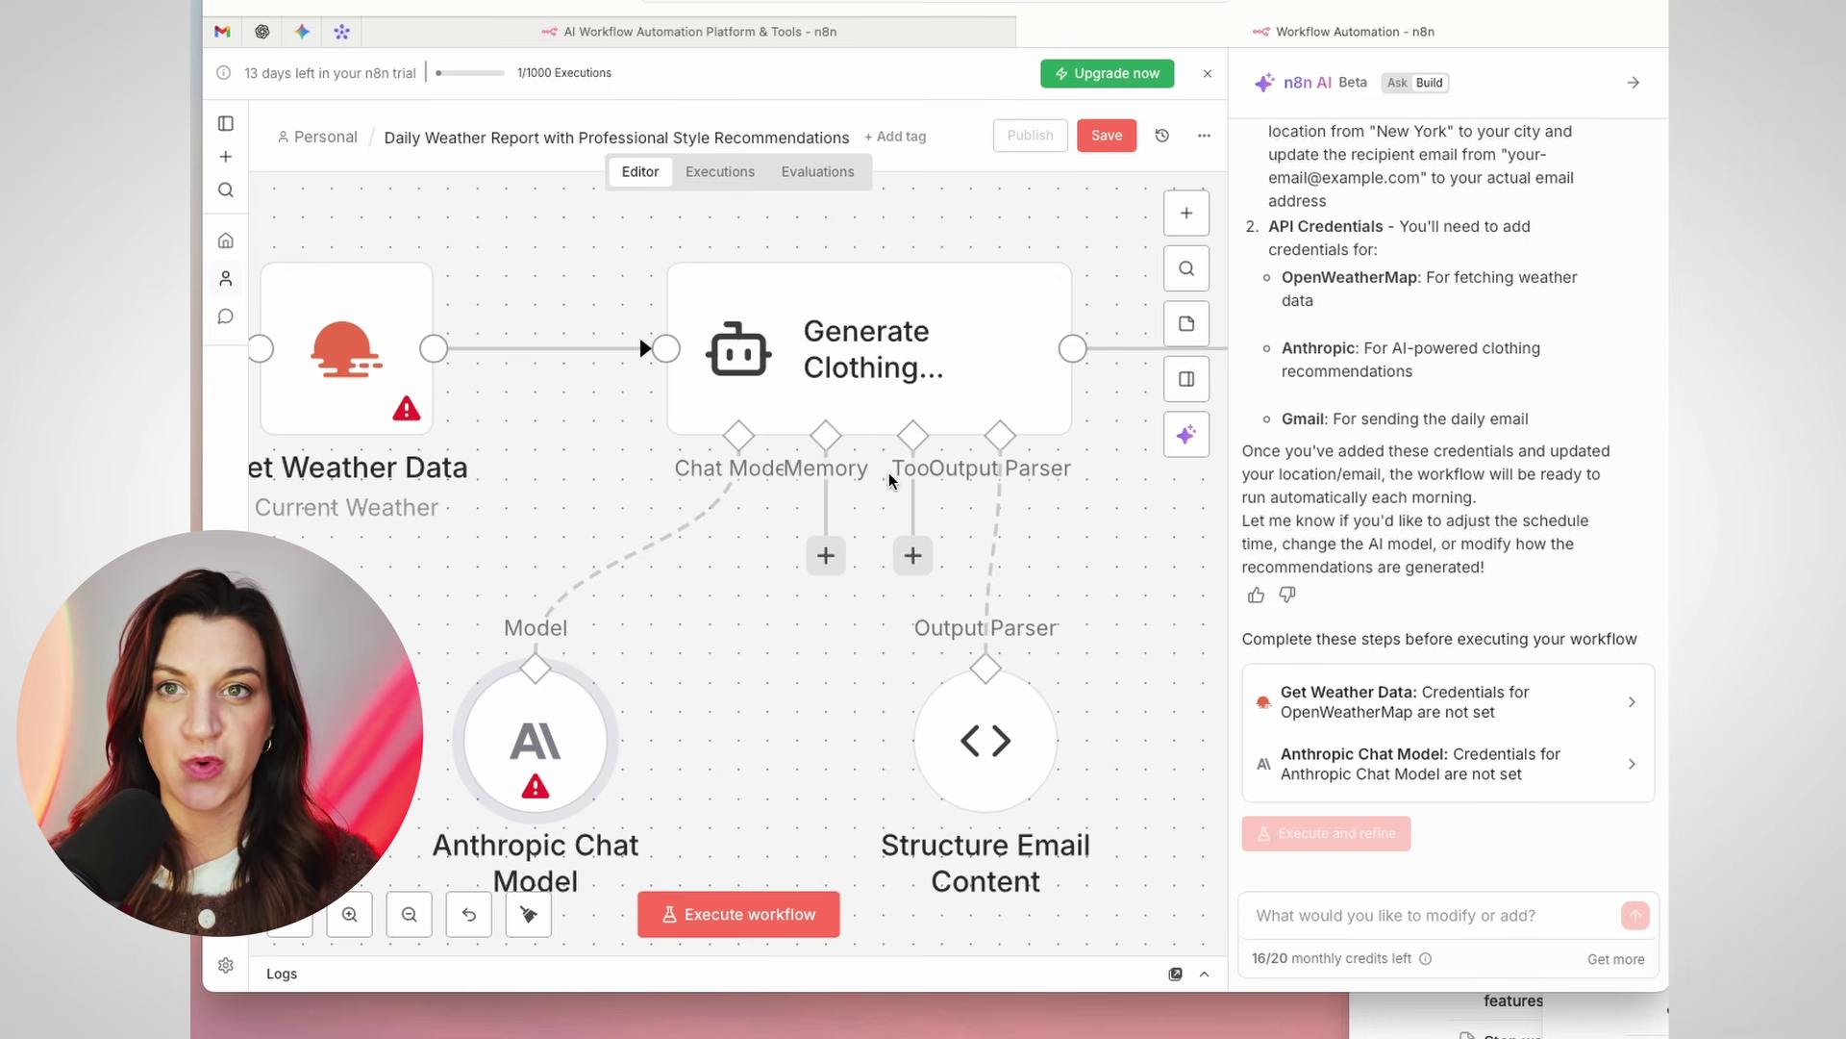
mouse_move(968, 498)
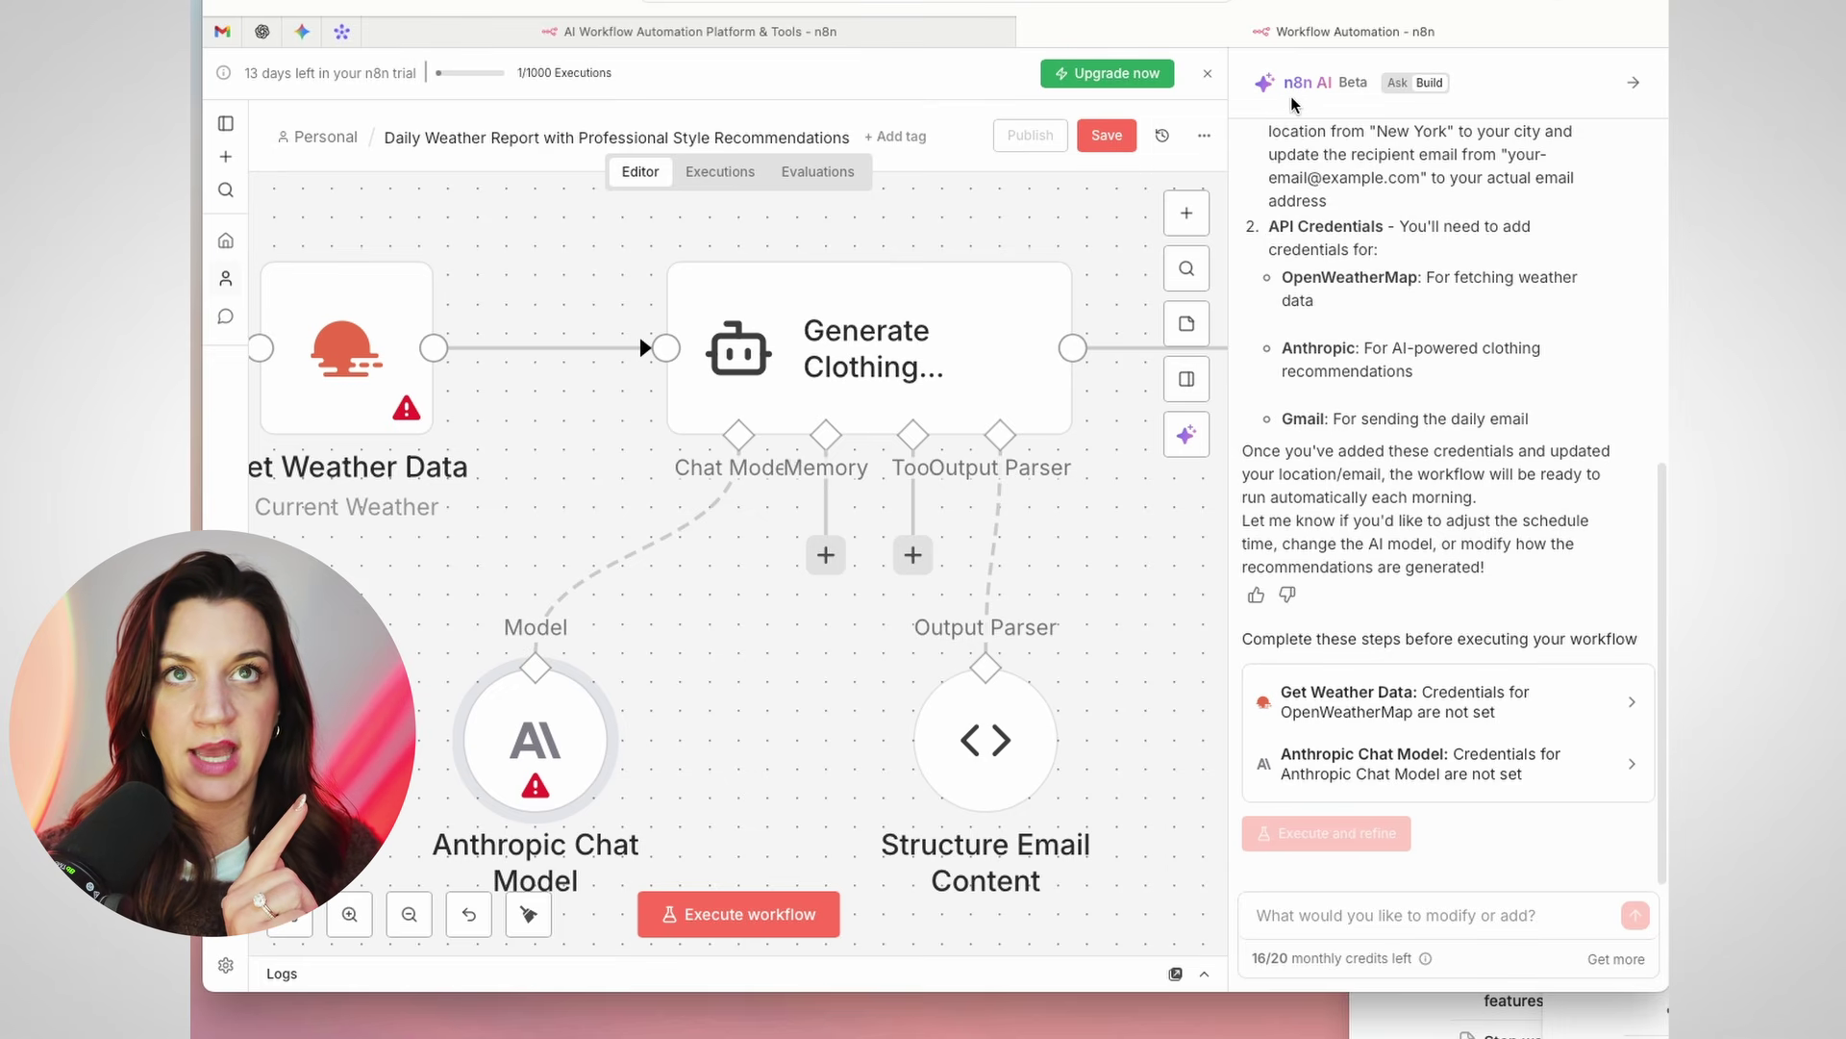
mouse_move(558, 739)
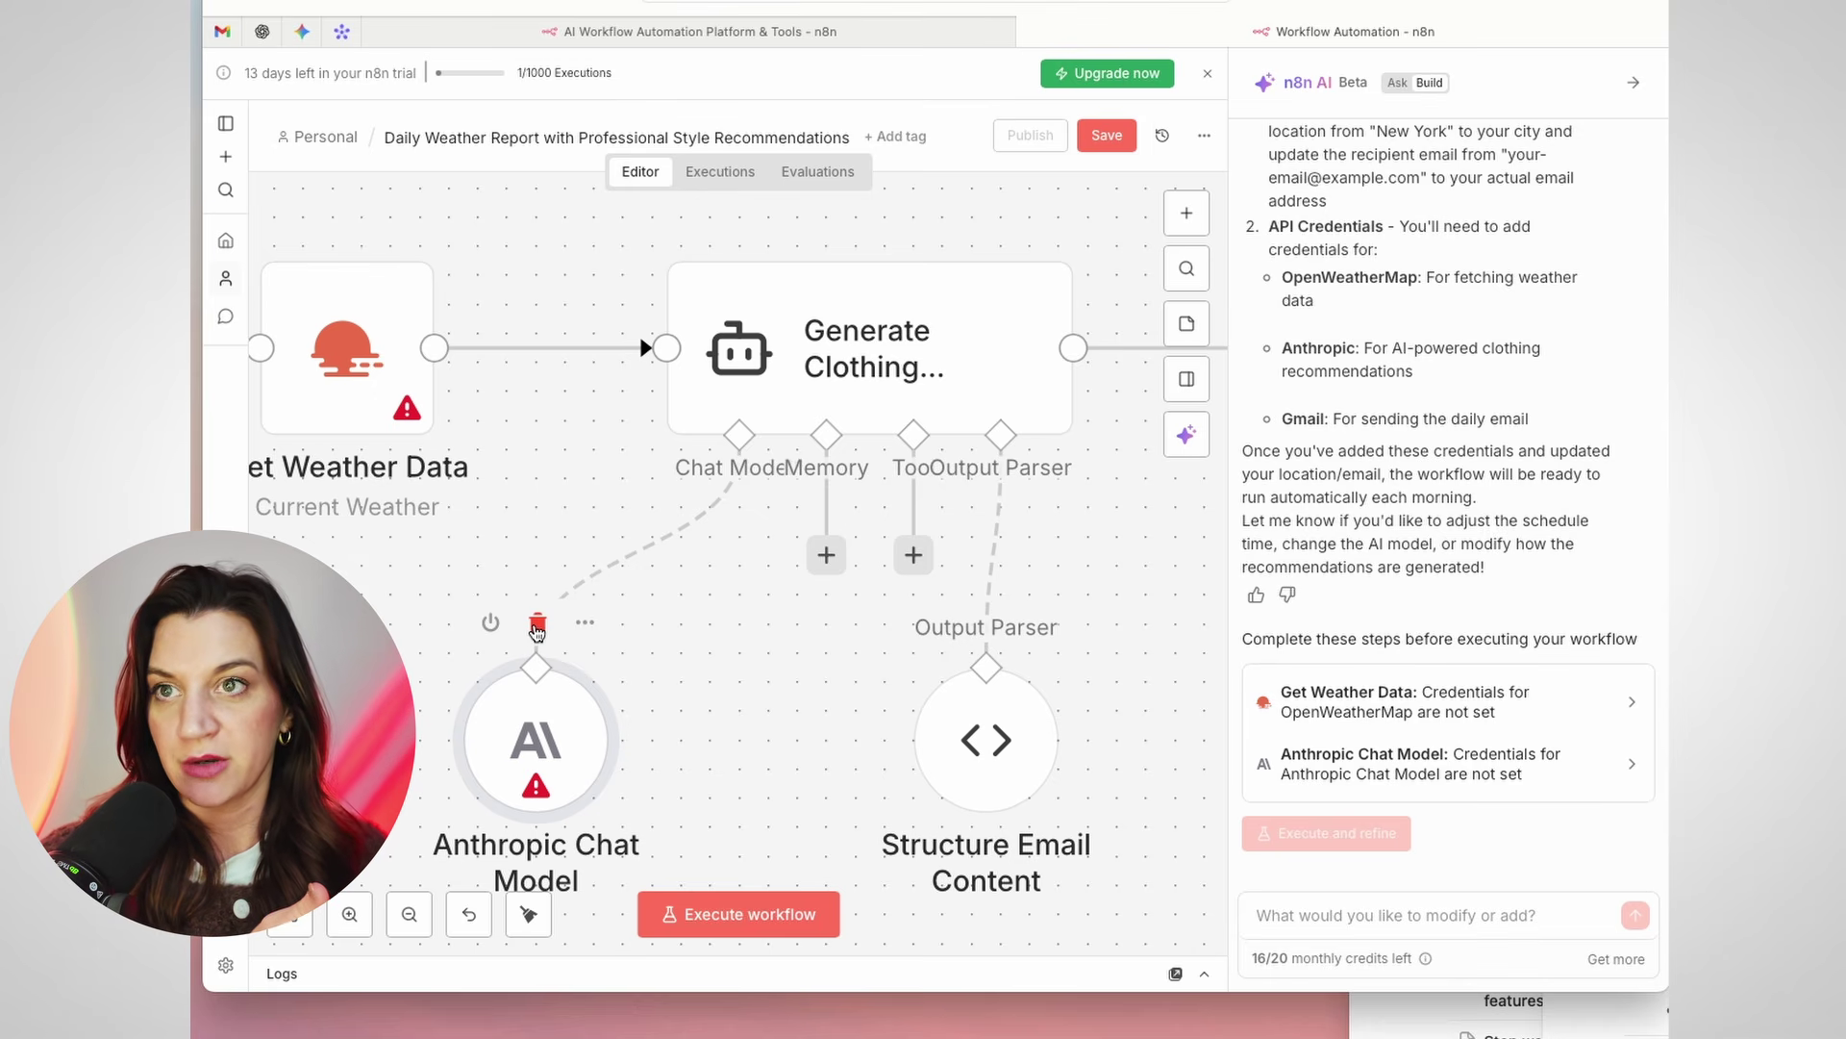
click(537, 627)
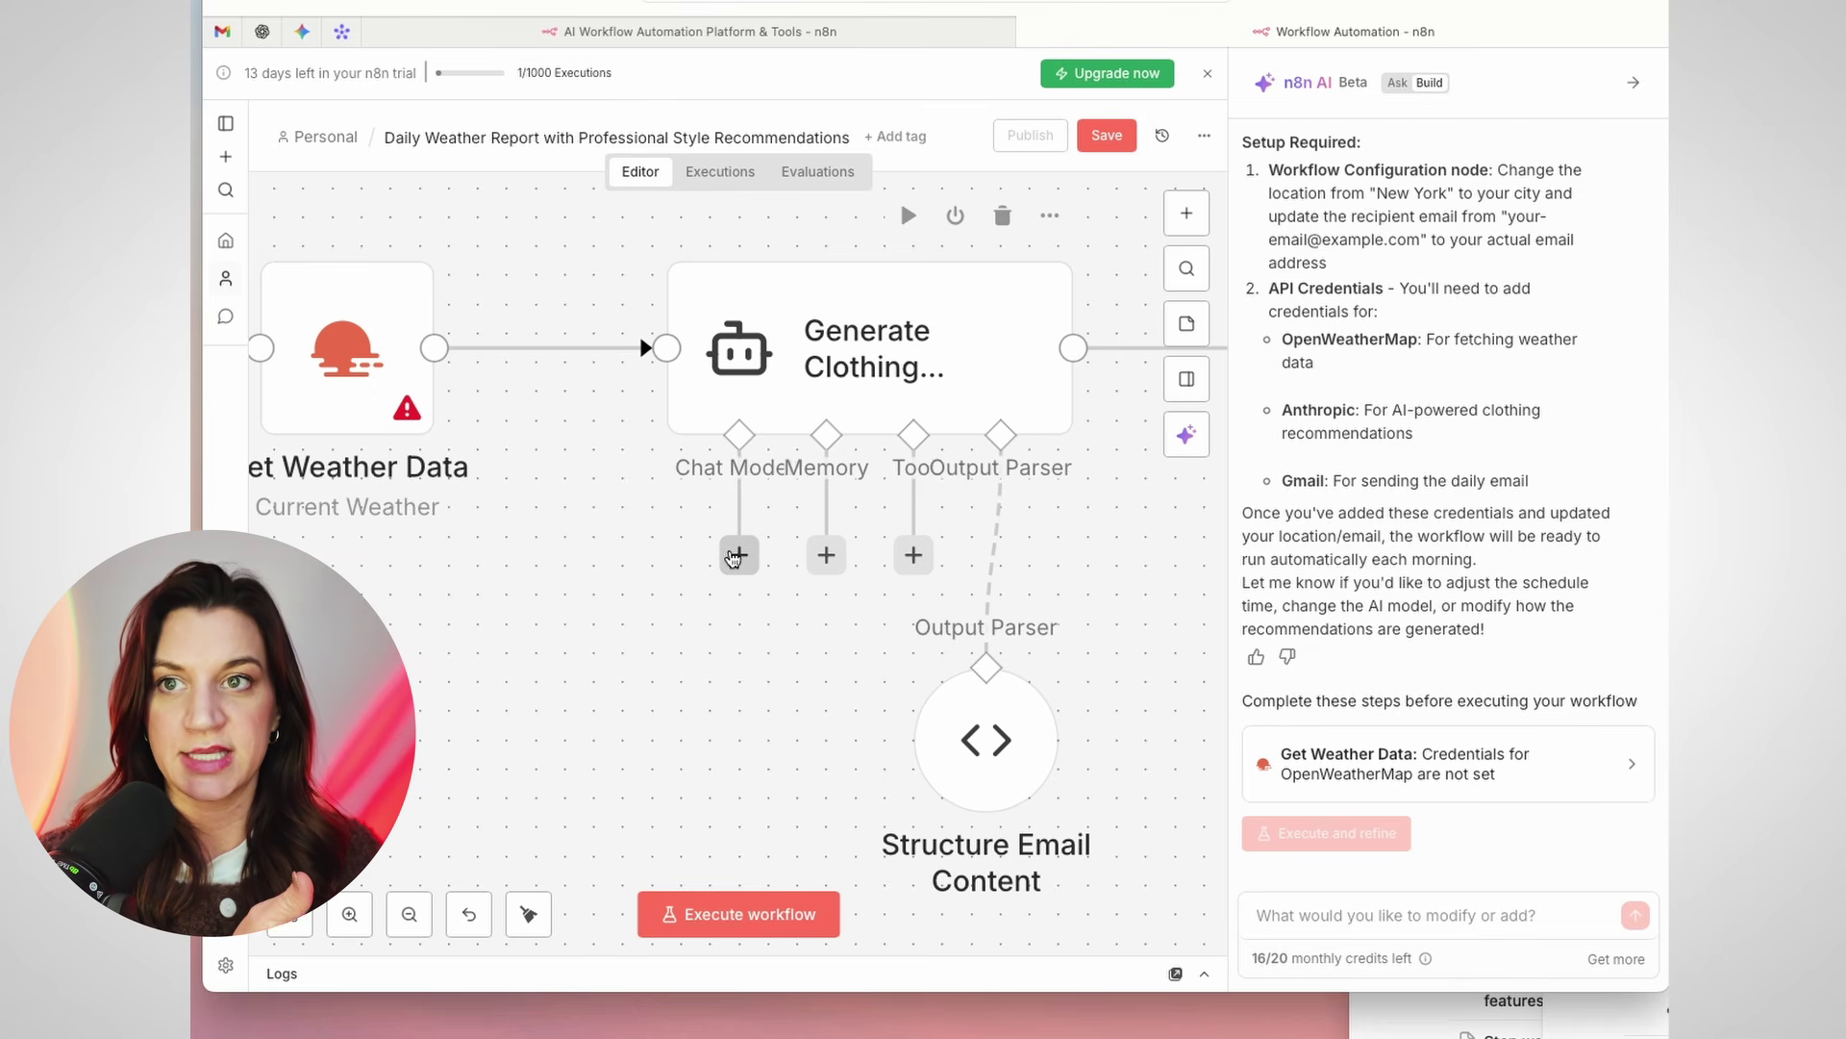
Attach an OpenAI Chat Model to the Generate Clothing agent with the default settings and move it clear of the memory connector
click(739, 555)
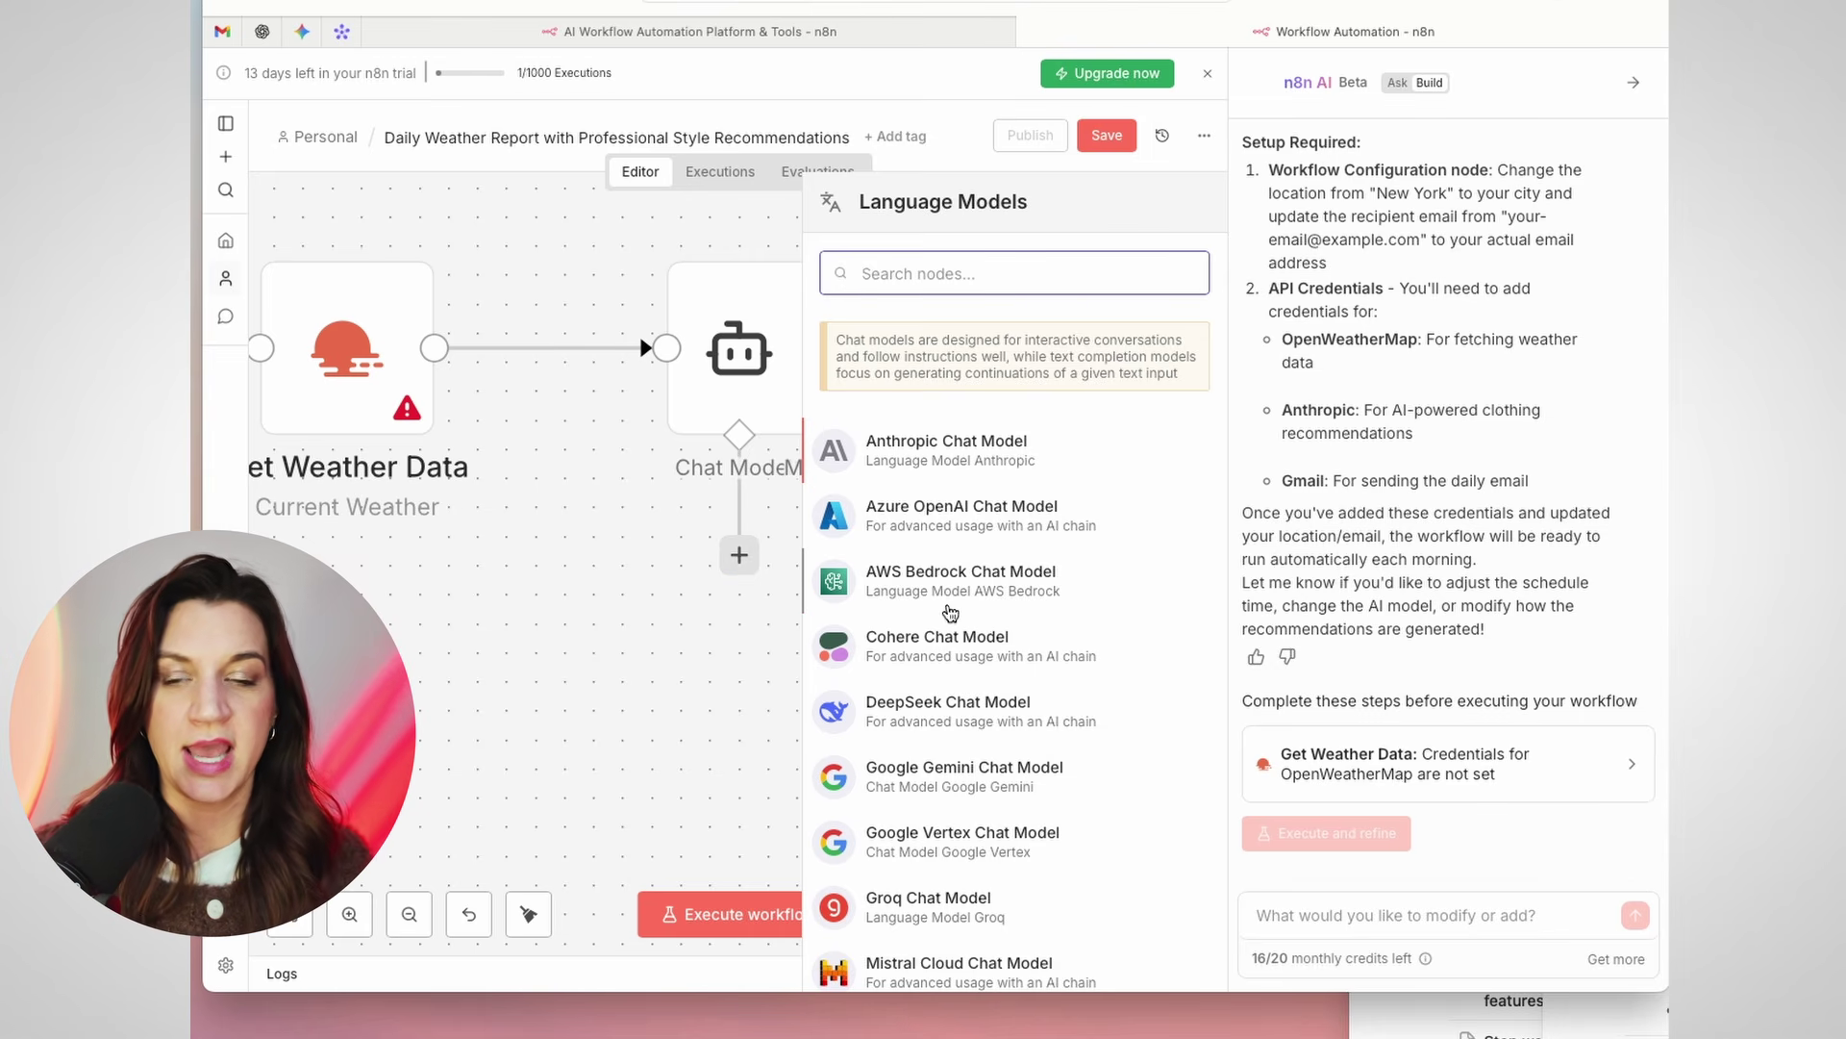
scroll(945, 585, down, 5)
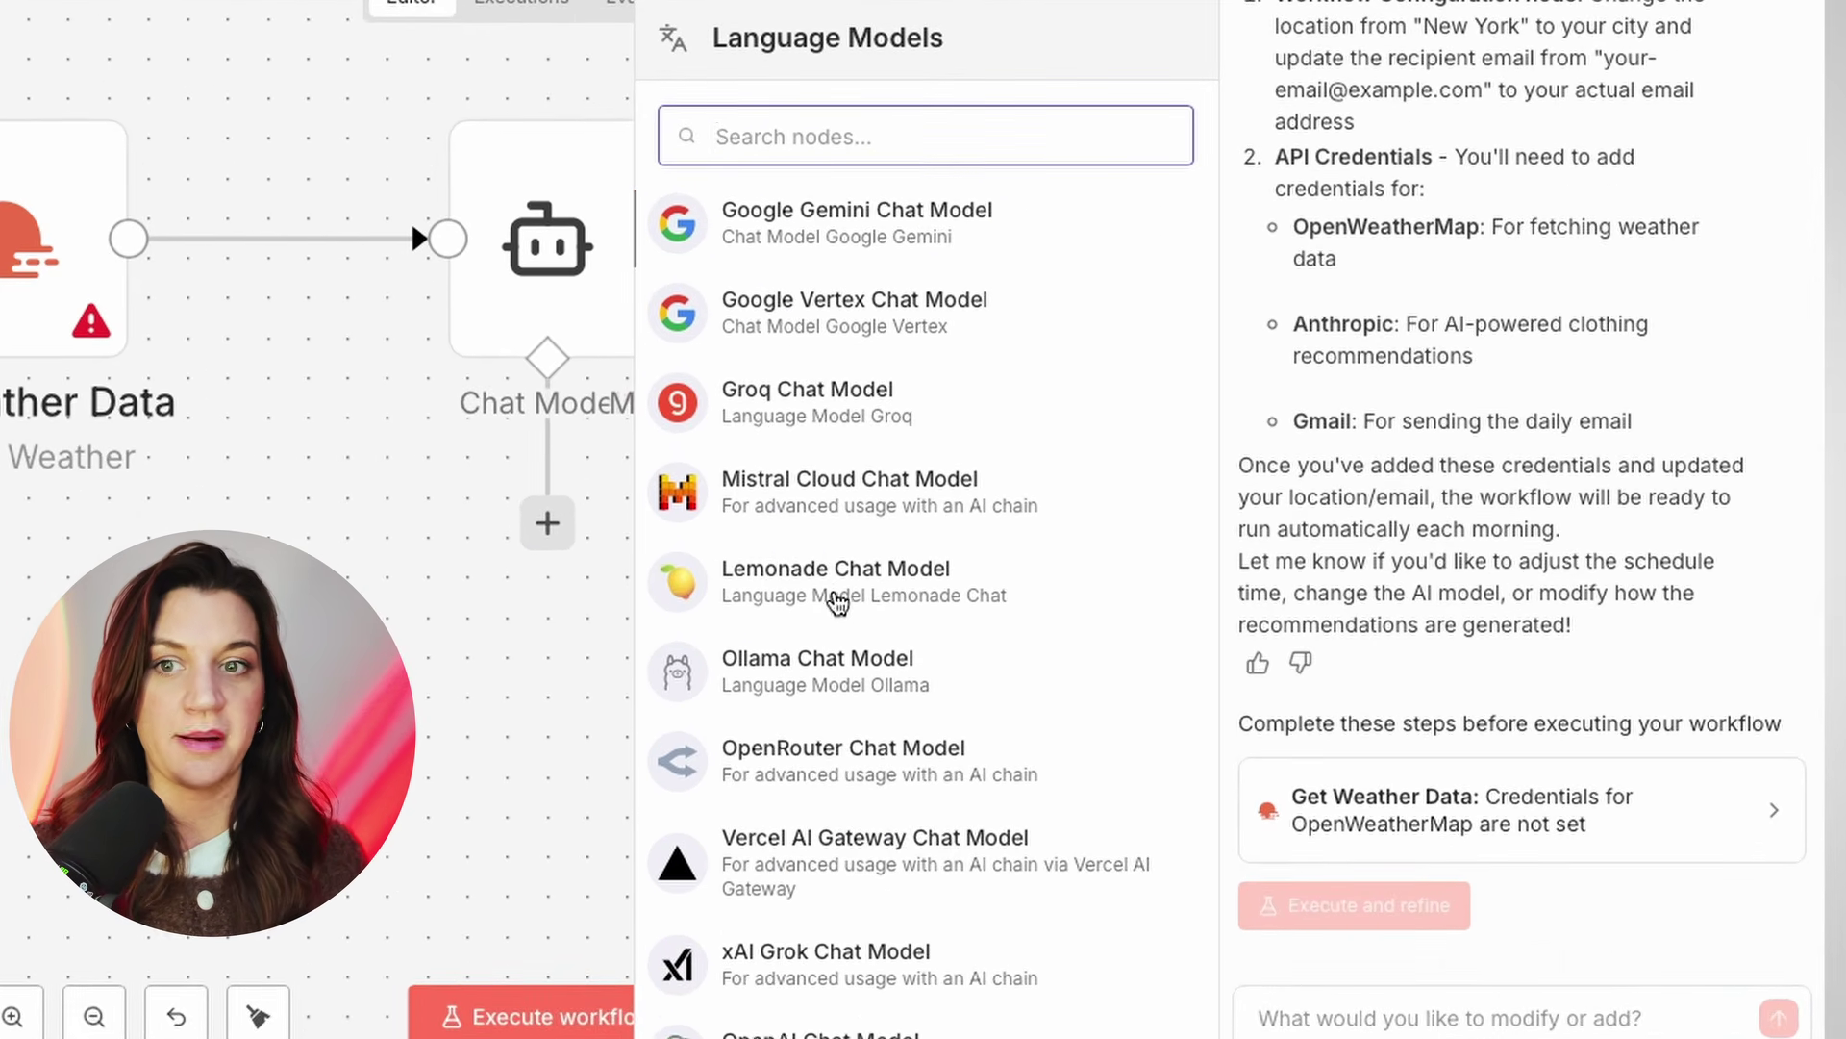
scroll(837, 603, down, 3)
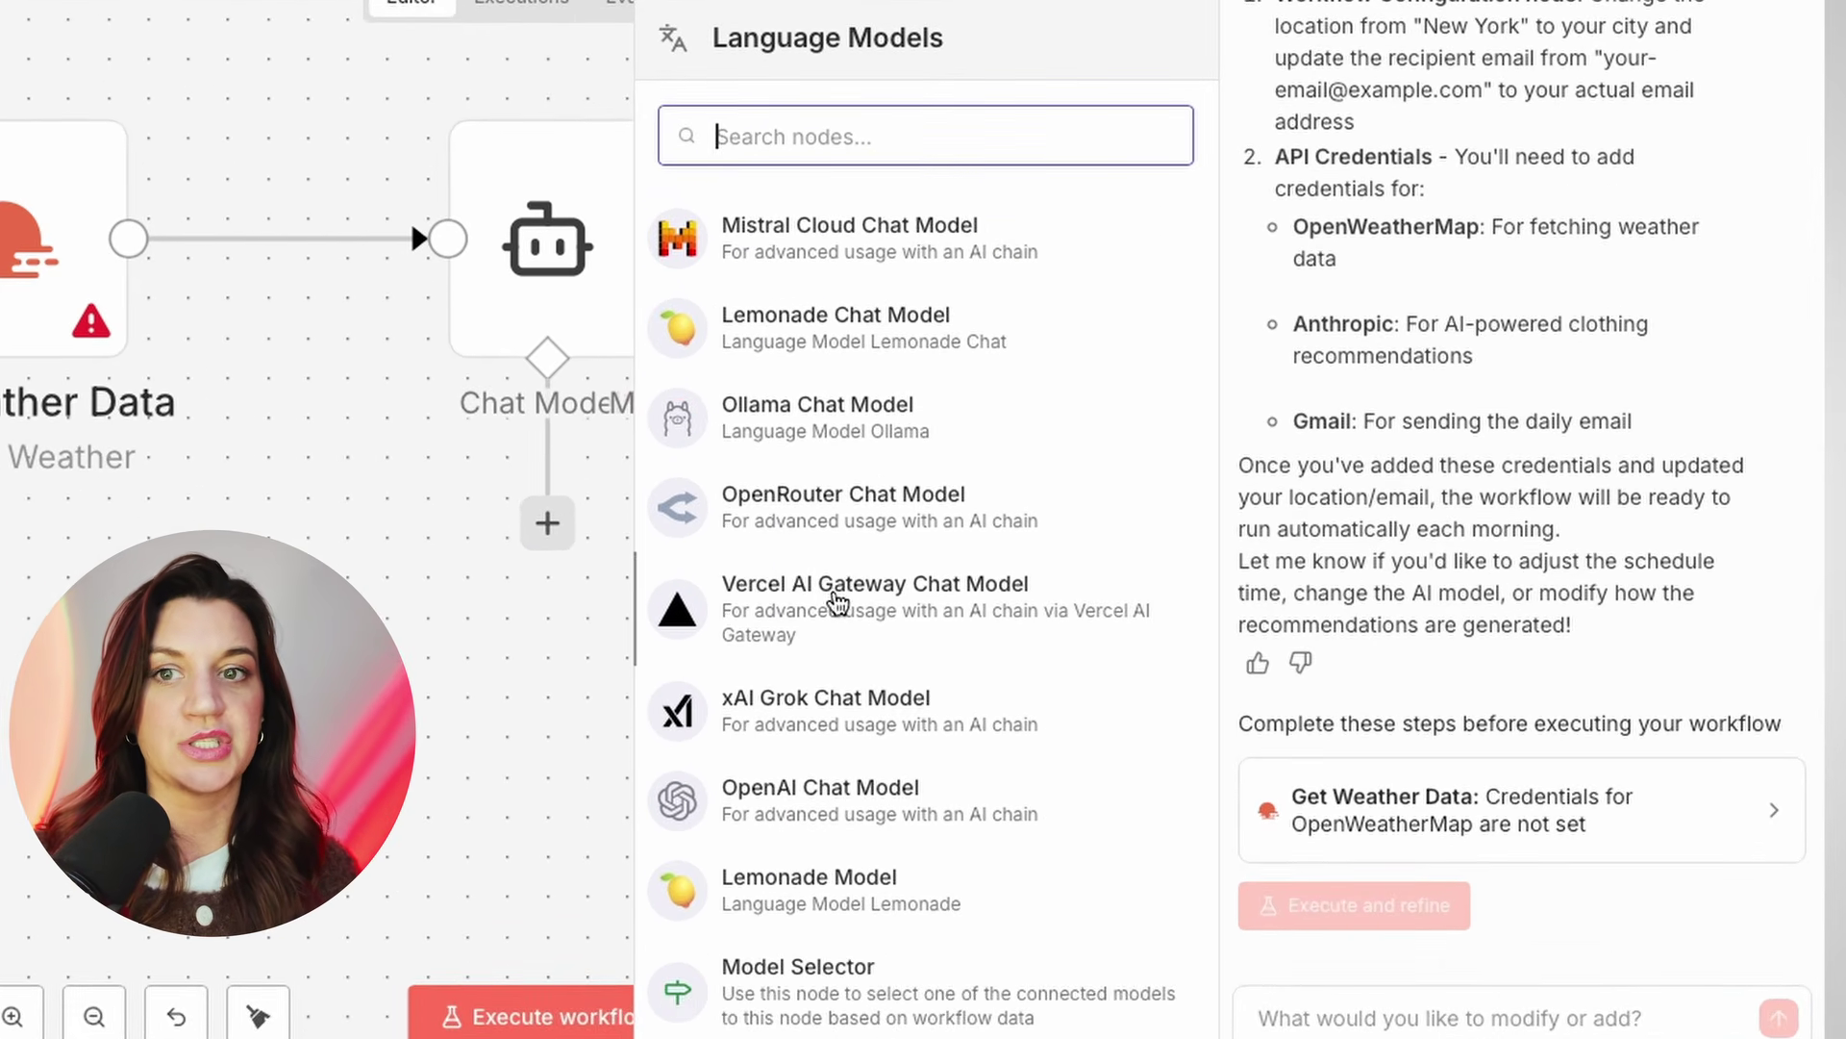
scroll(830, 603, up, 8)
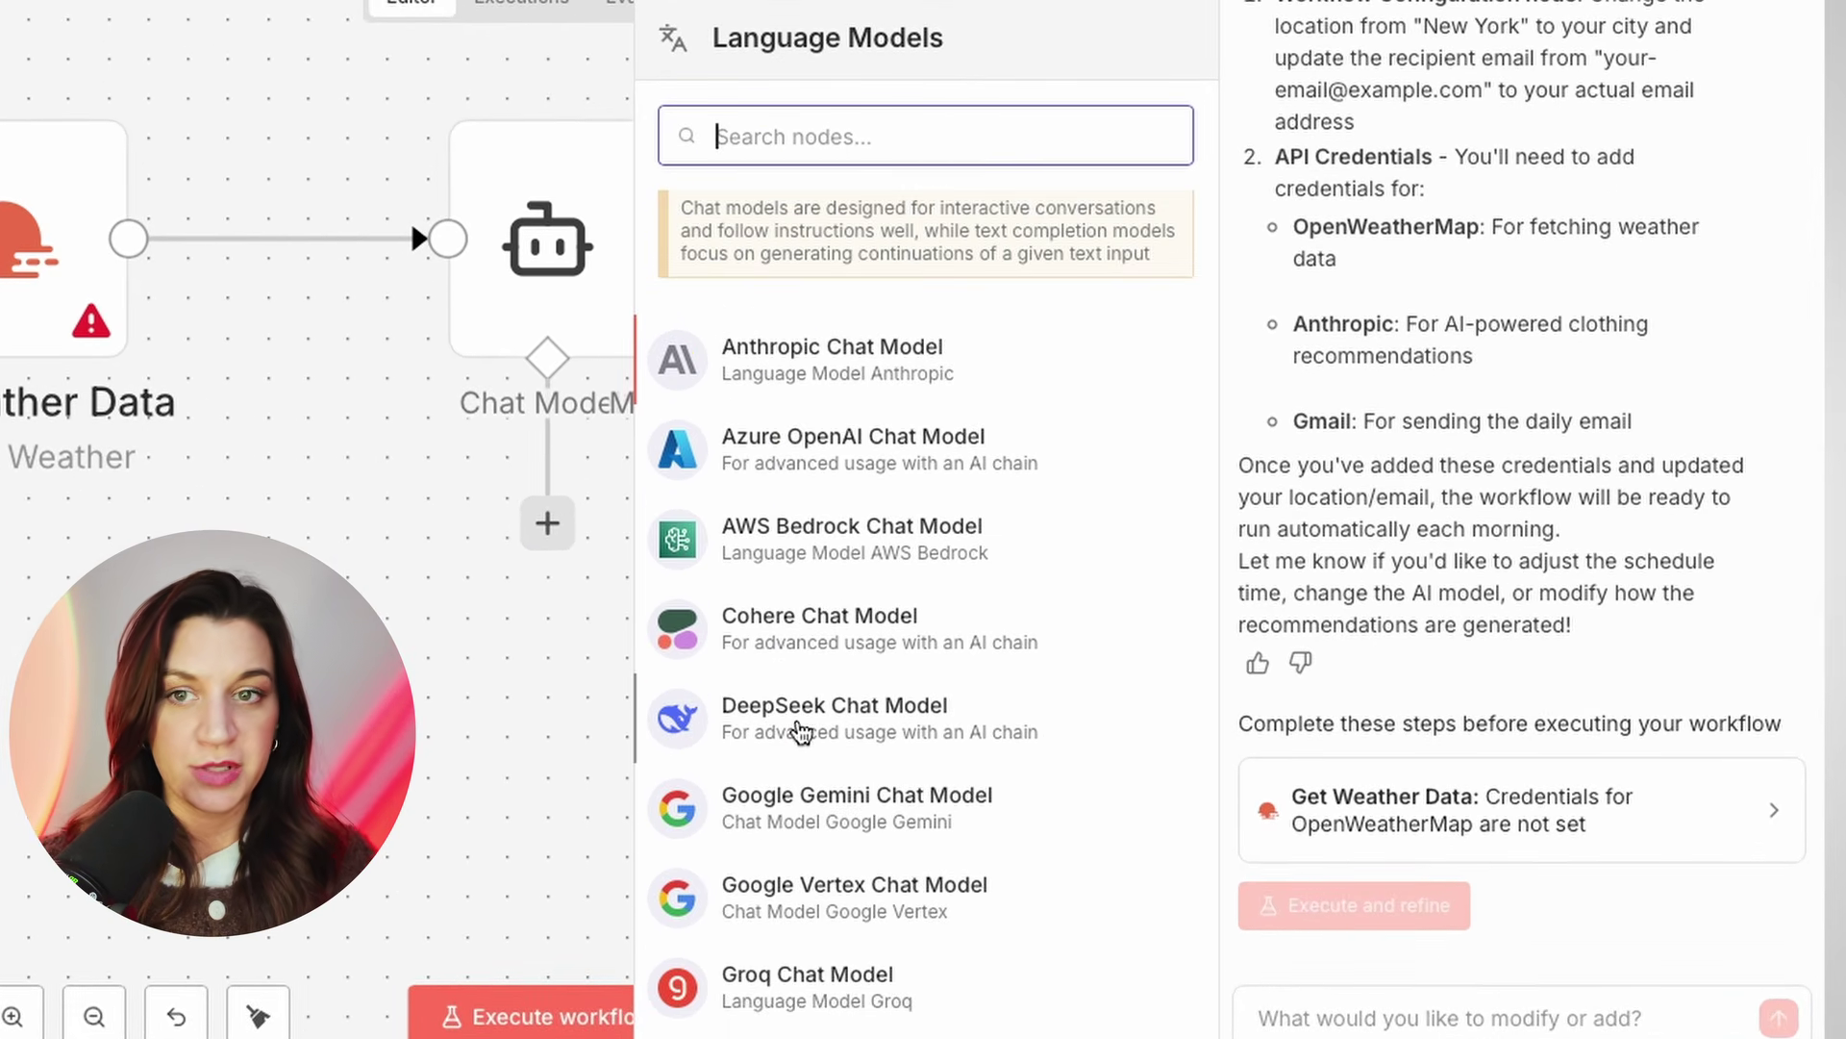
scroll(801, 730, down, 3)
scroll(801, 732, down, 6)
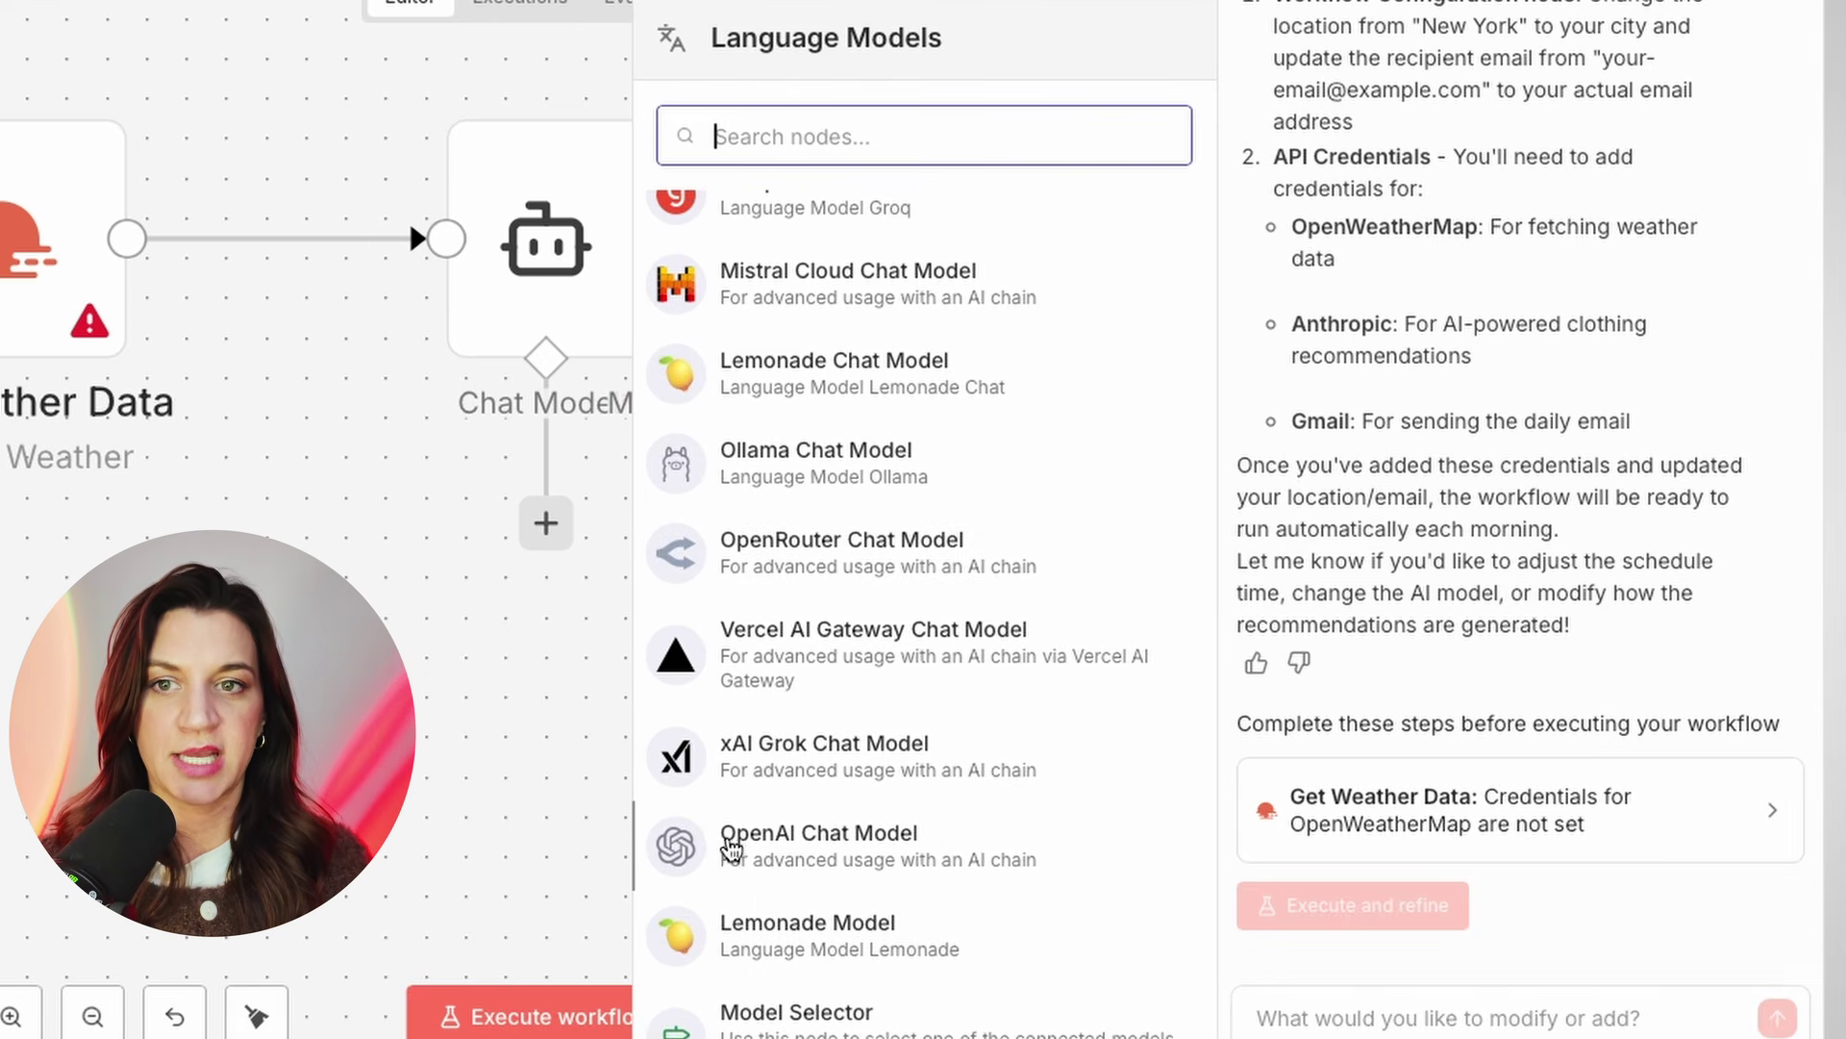
click(729, 846)
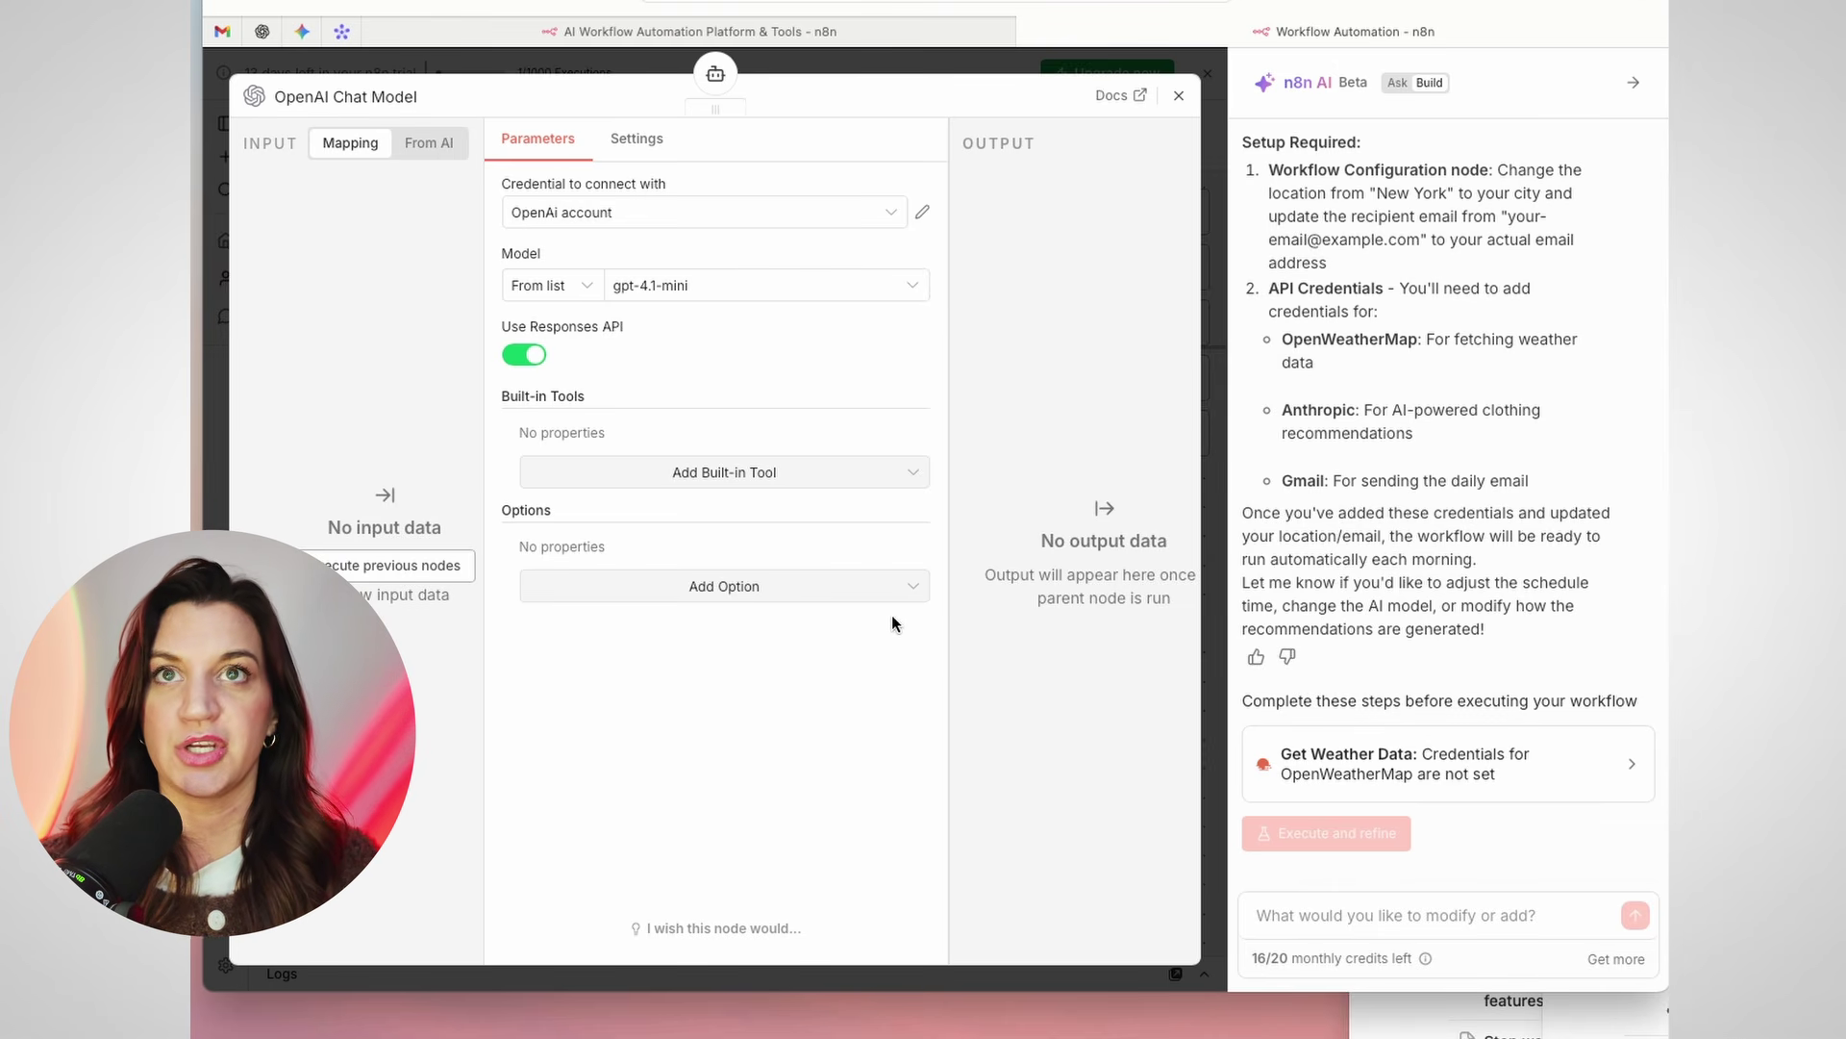
key(Escape)
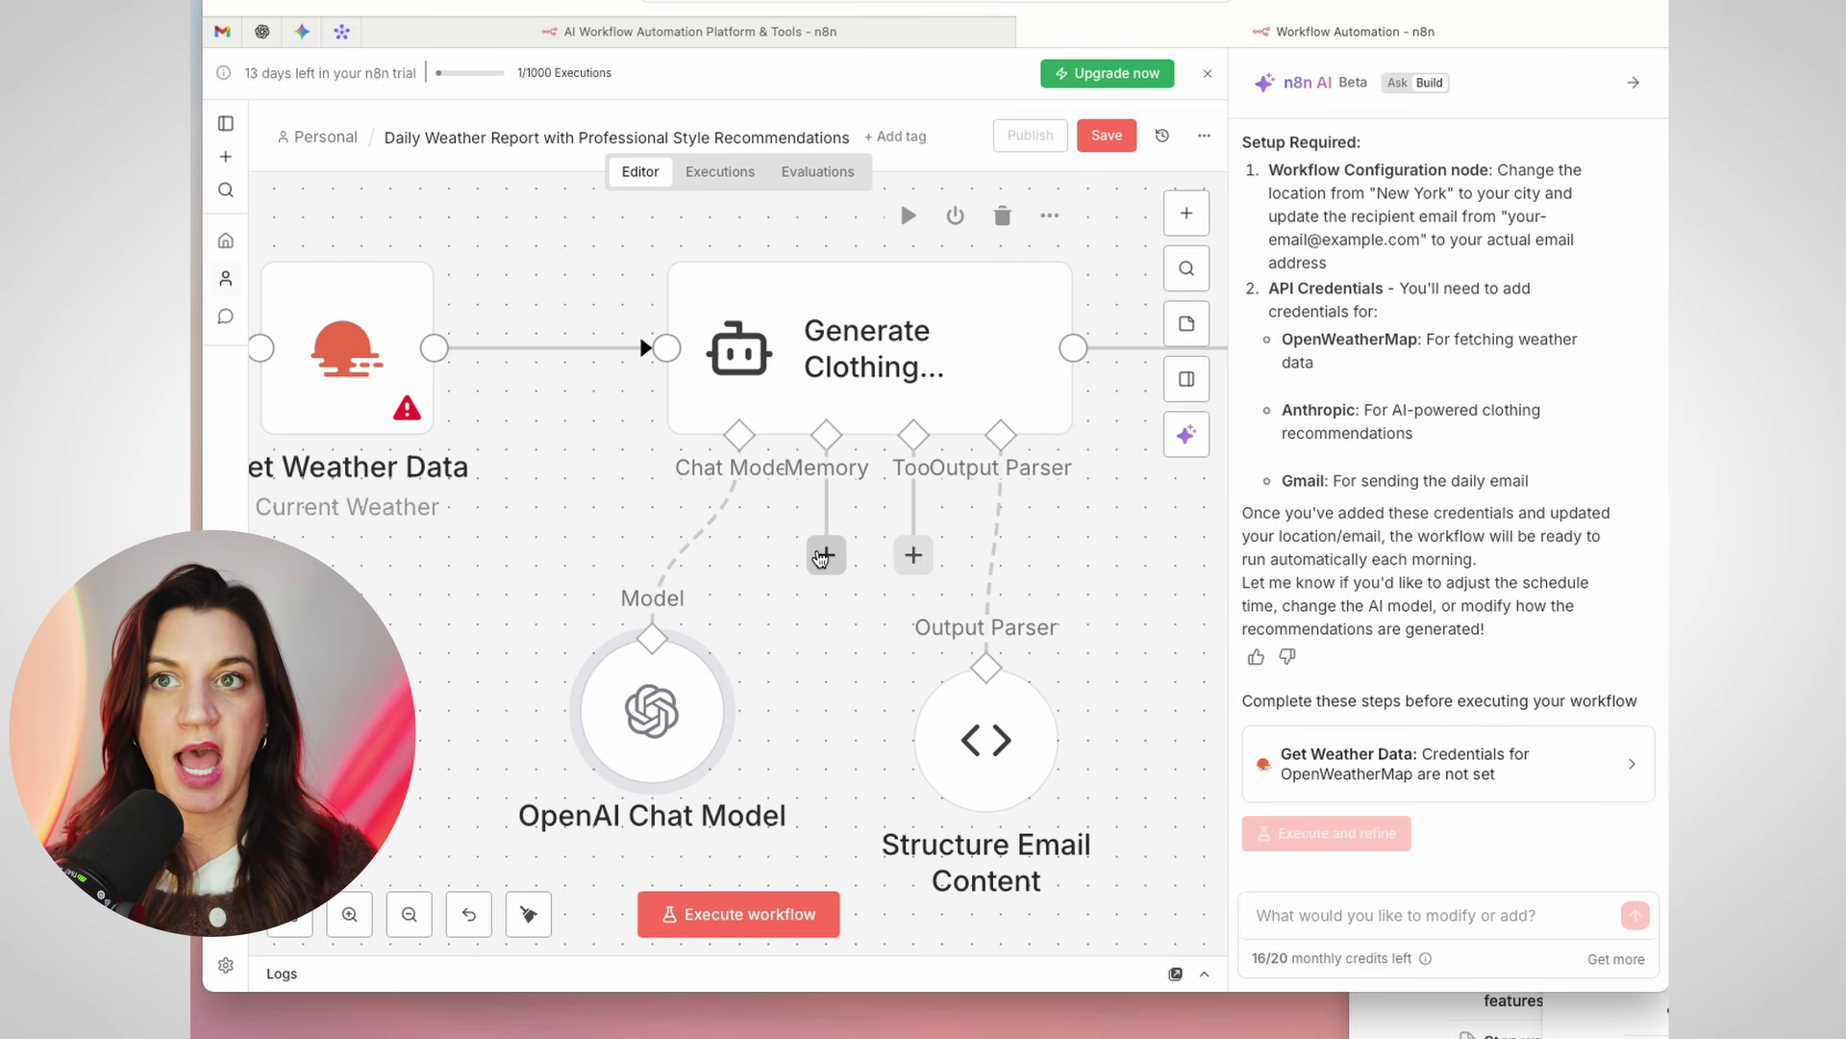
drag(684, 705, 598, 705)
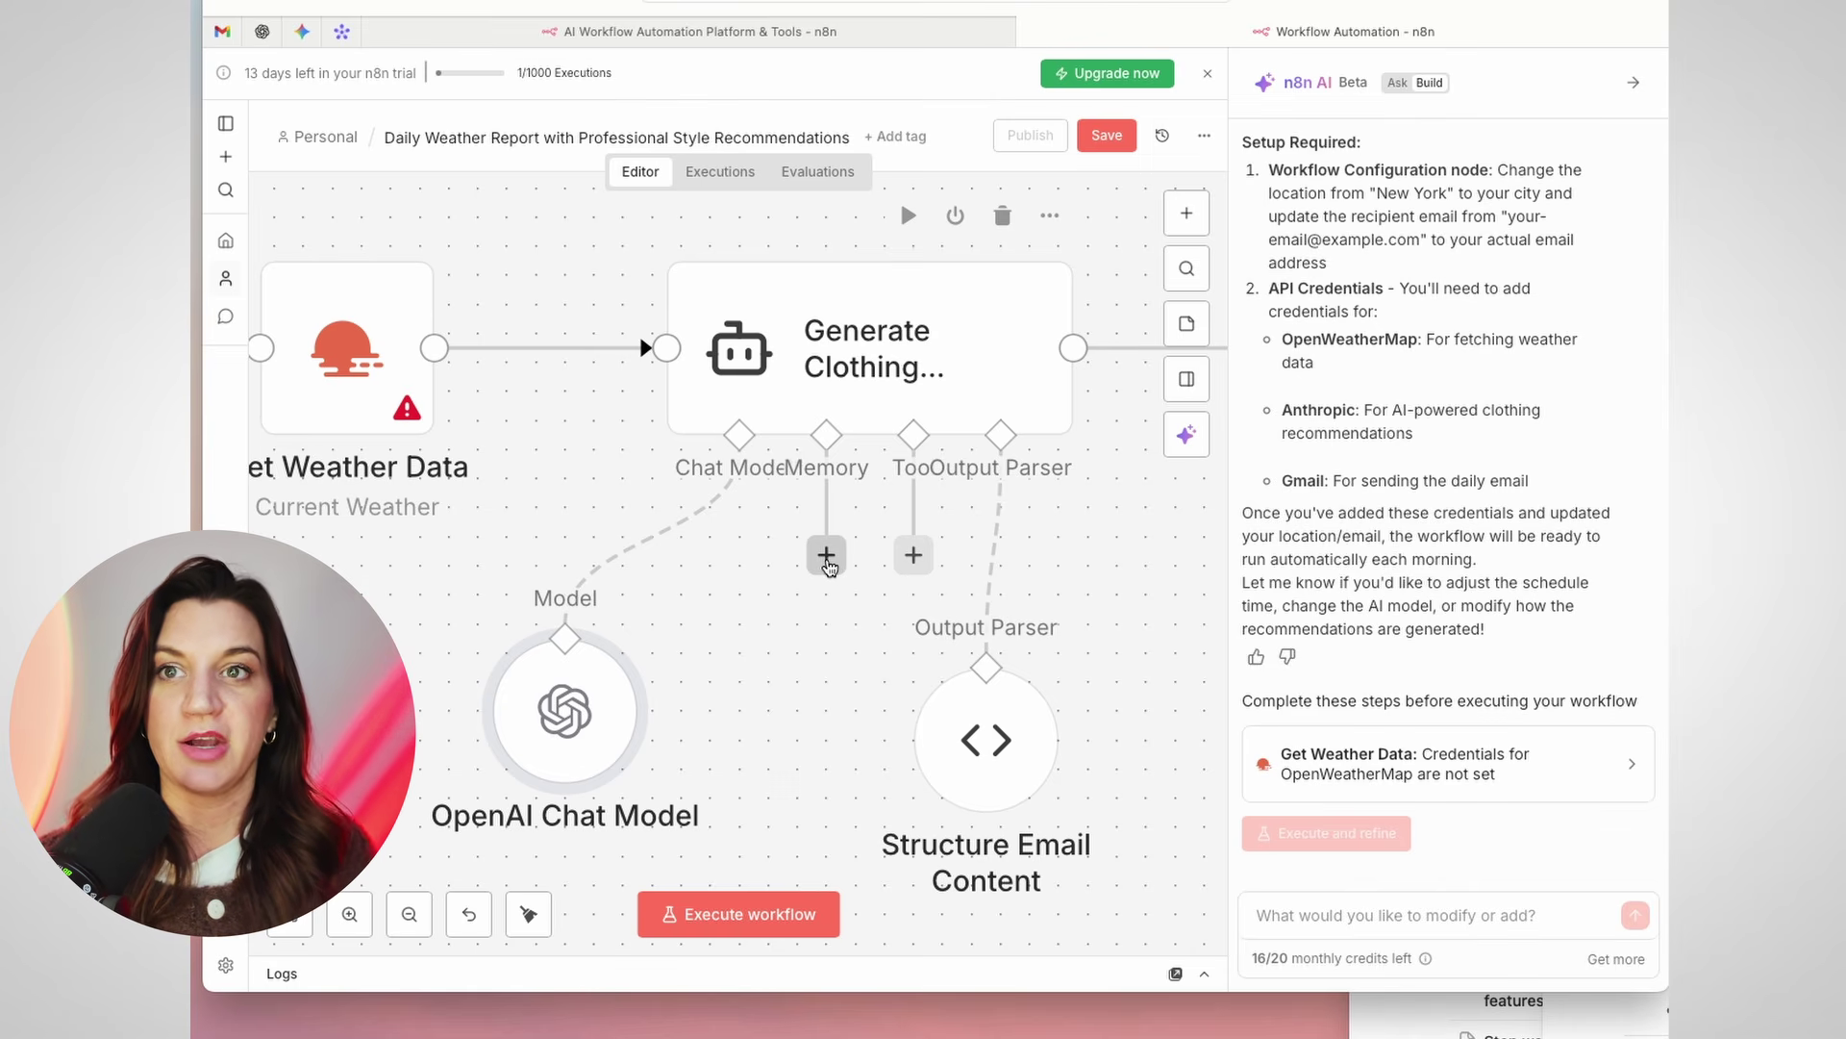
Attach a Simple Memory node to the Generate Clothing agent and remove it again
click(826, 557)
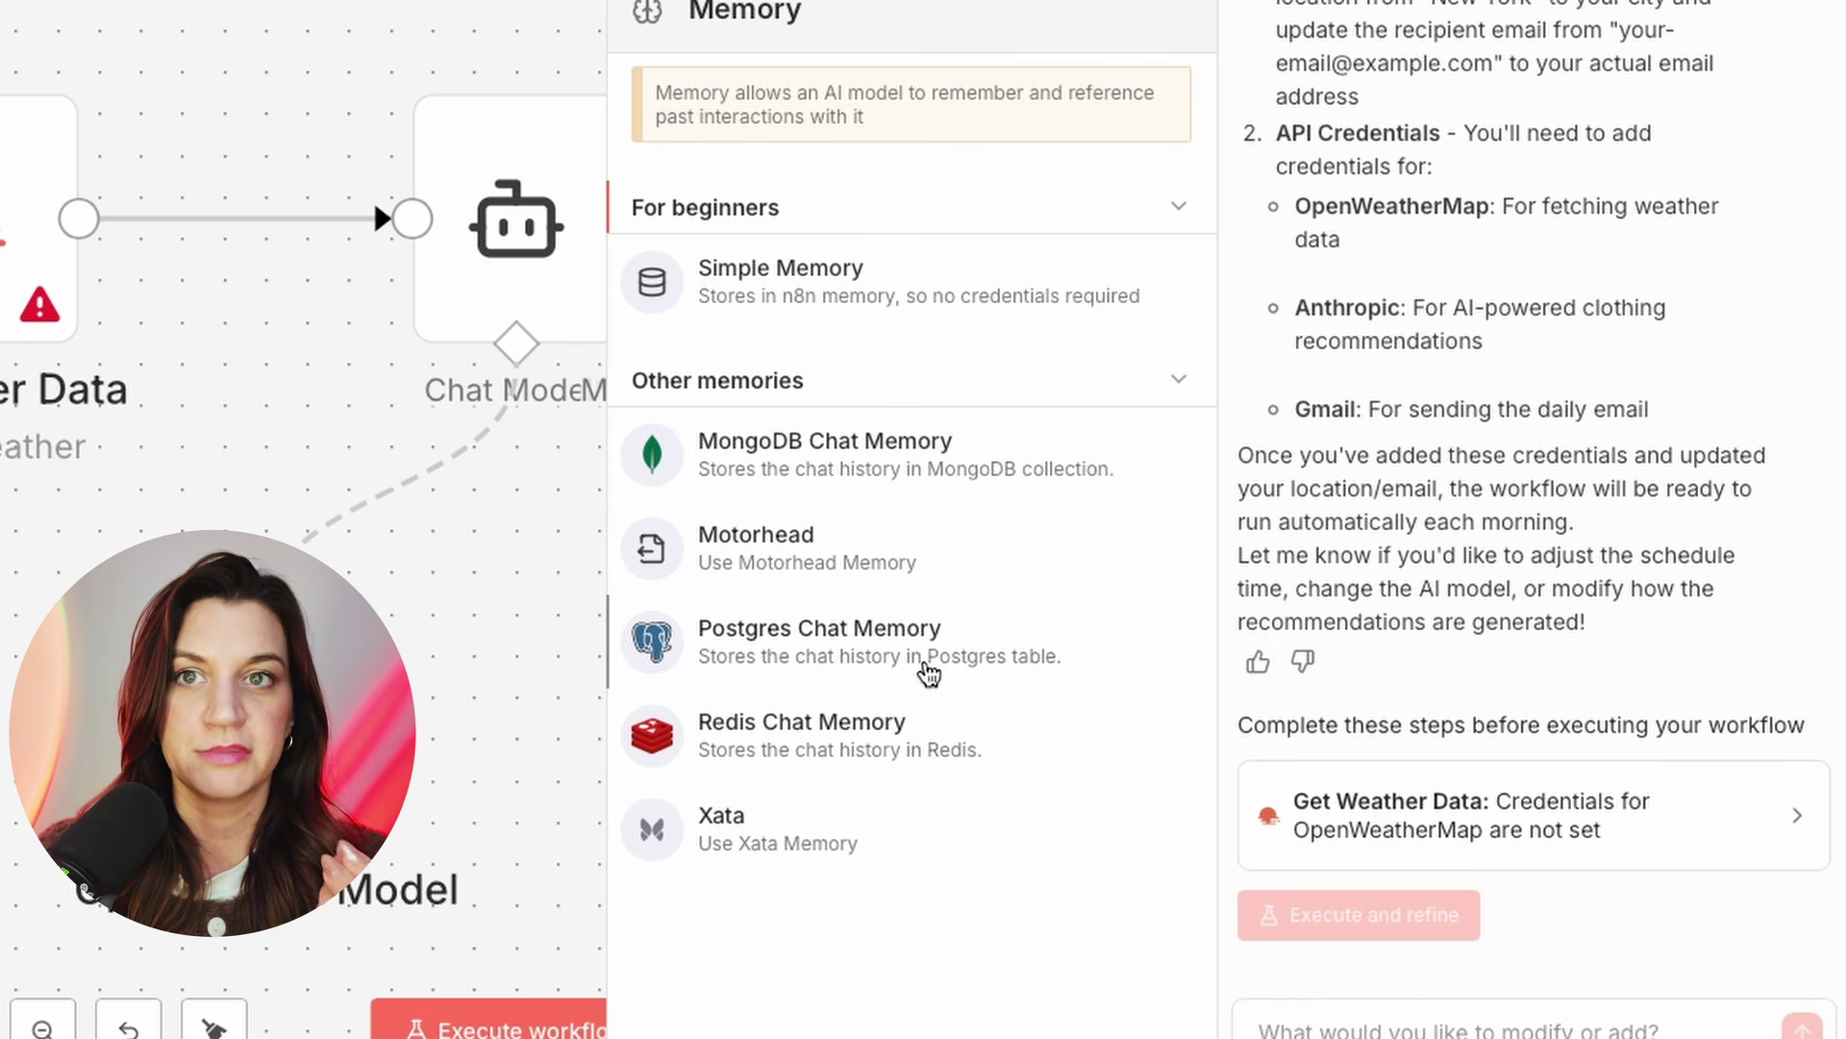
click(704, 302)
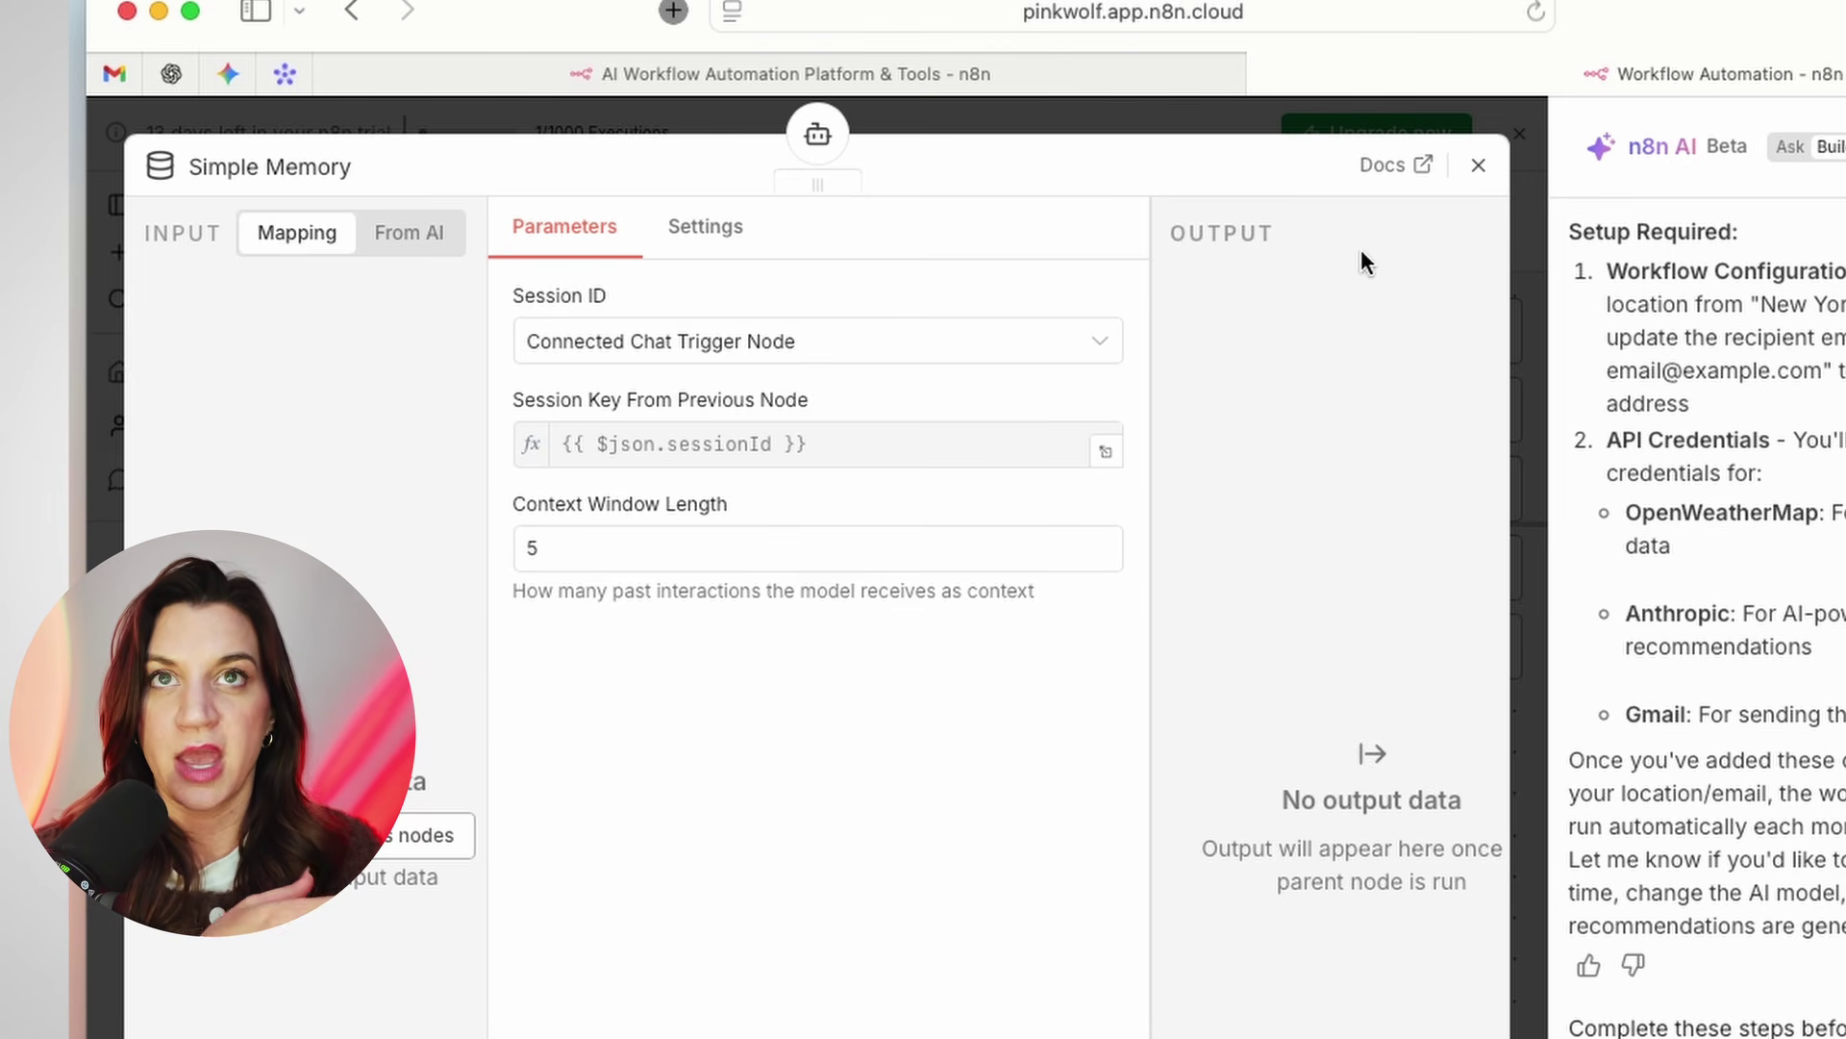
click(1476, 169)
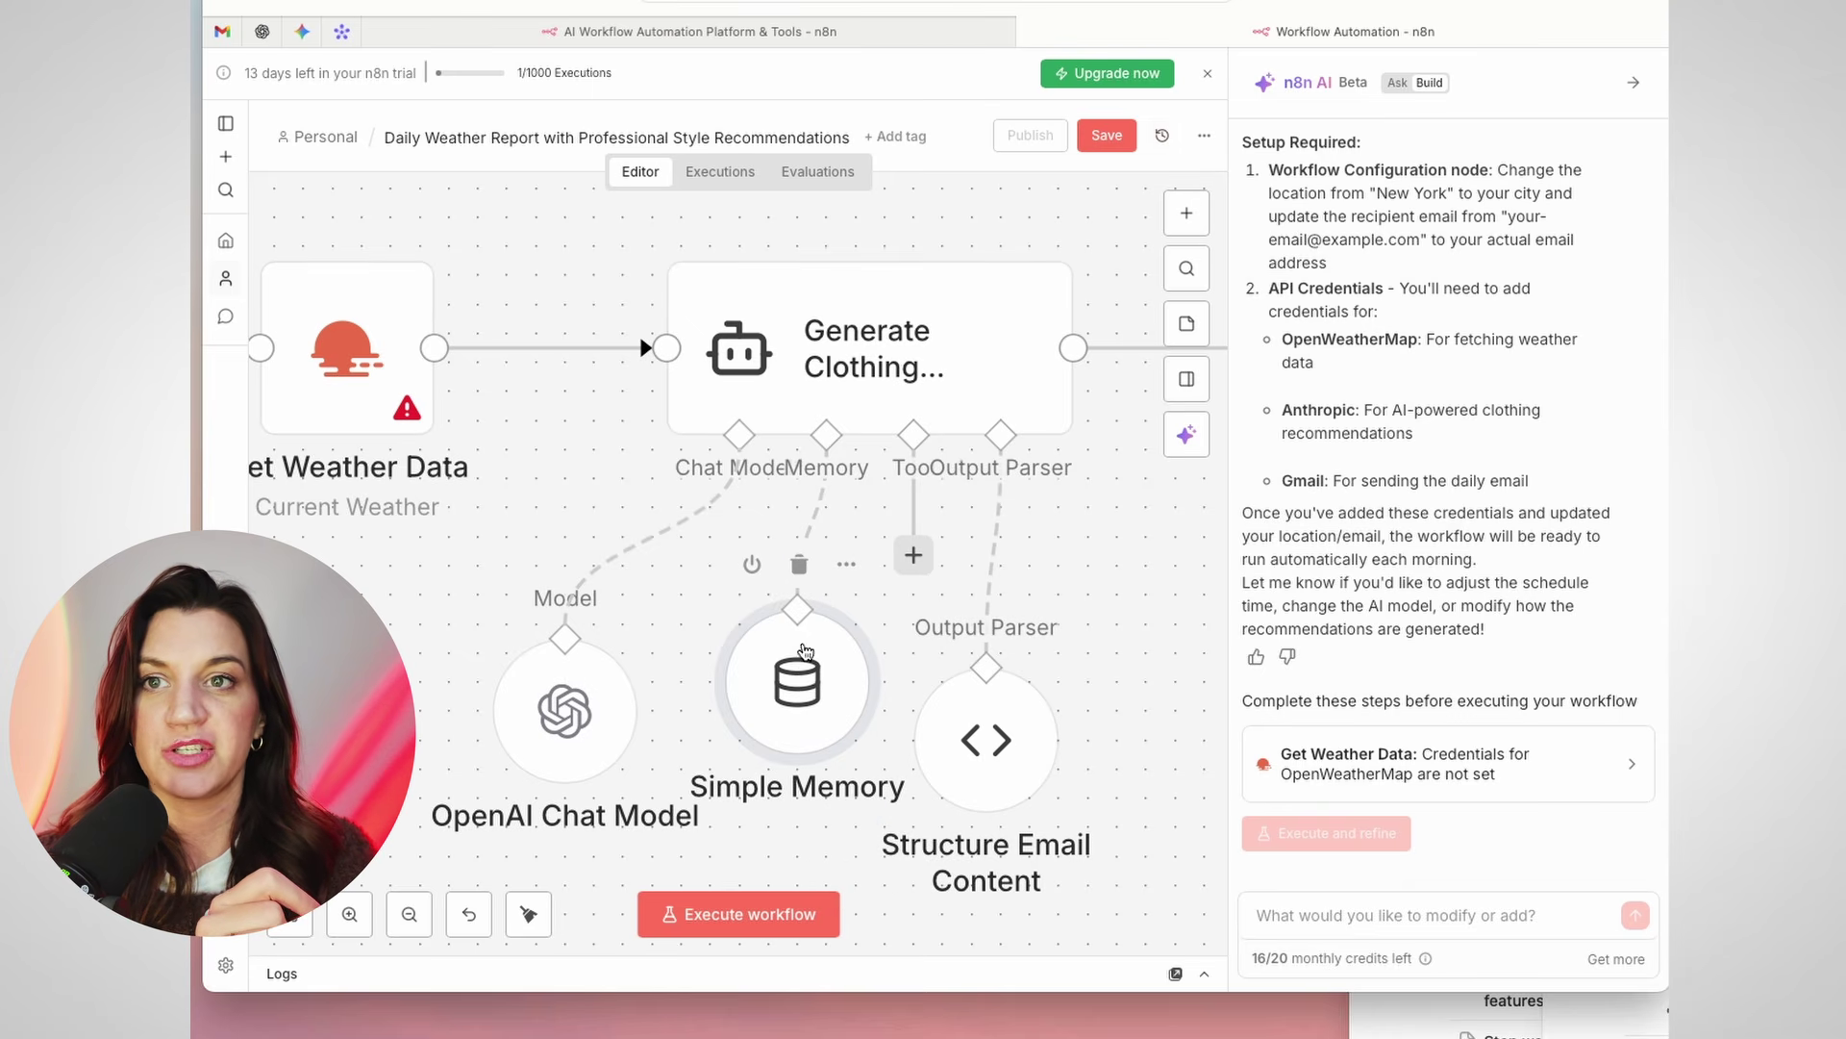
click(799, 564)
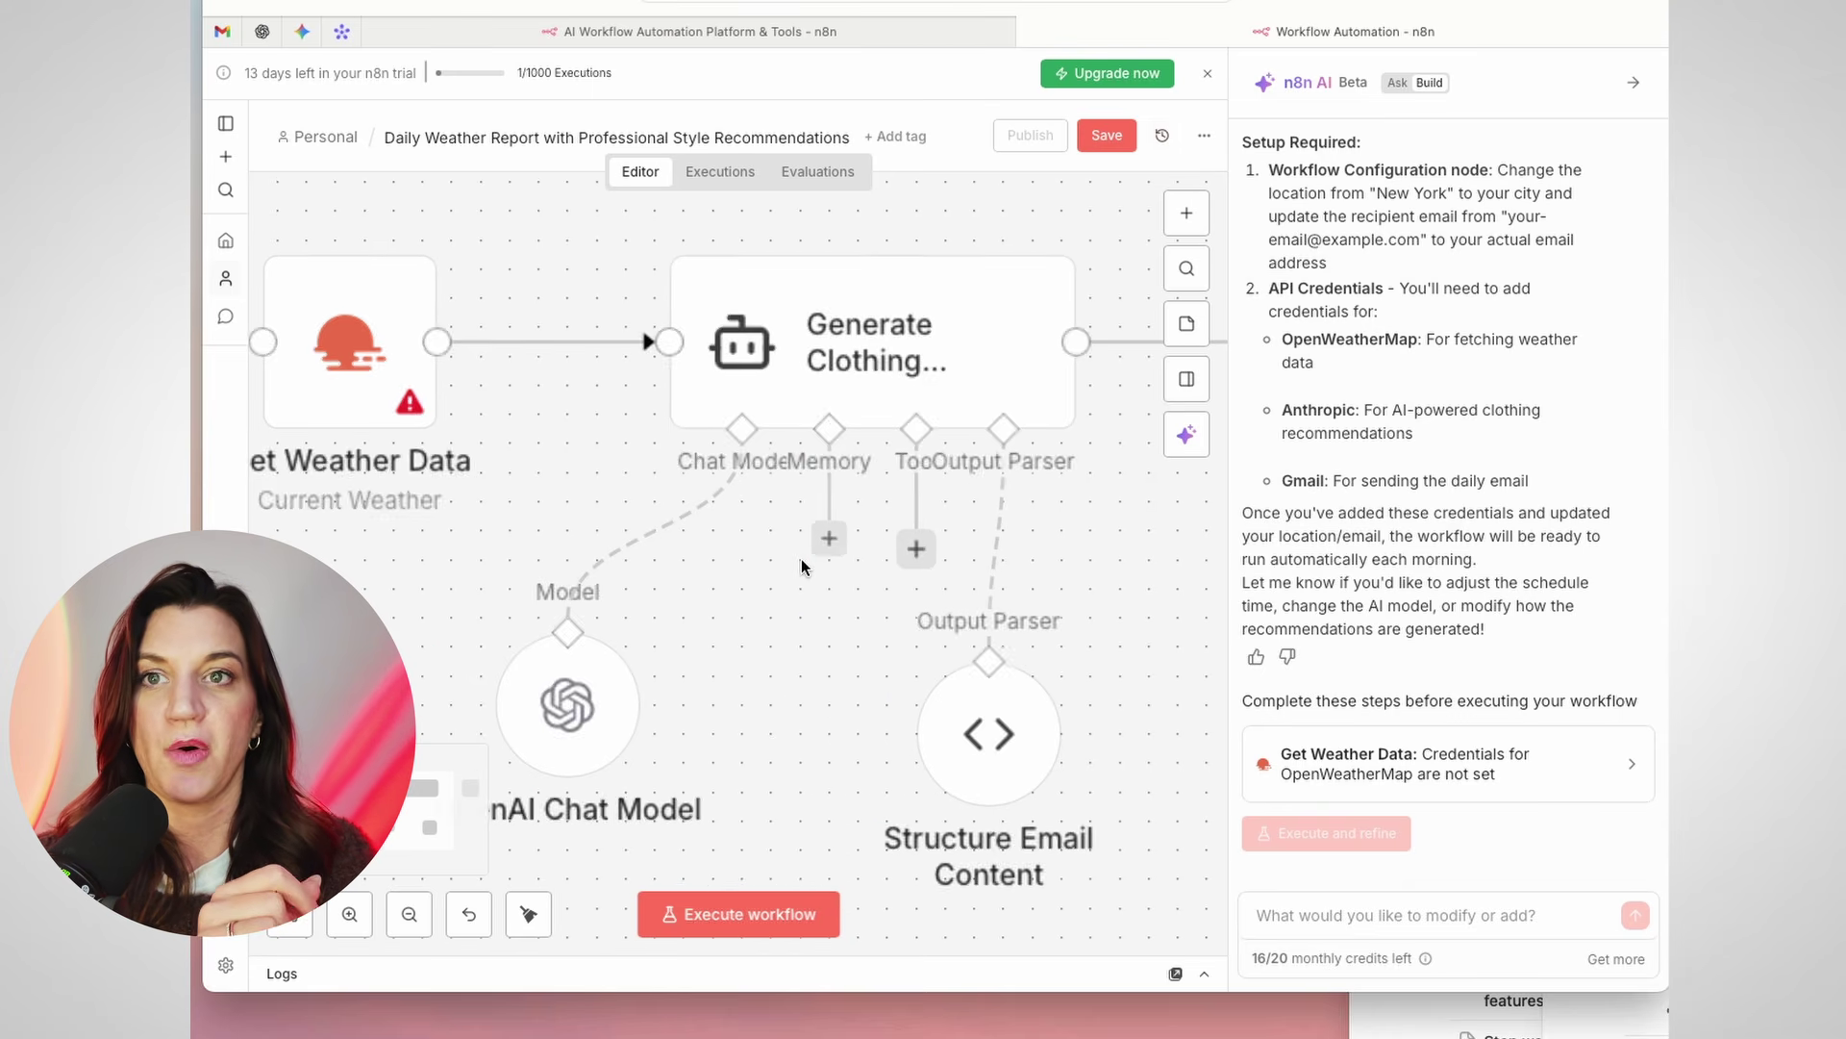
Browse the catalogue of tools that can be attached to the Generate Clothing agent, from recommended tools through vector stores to other tools
click(916, 548)
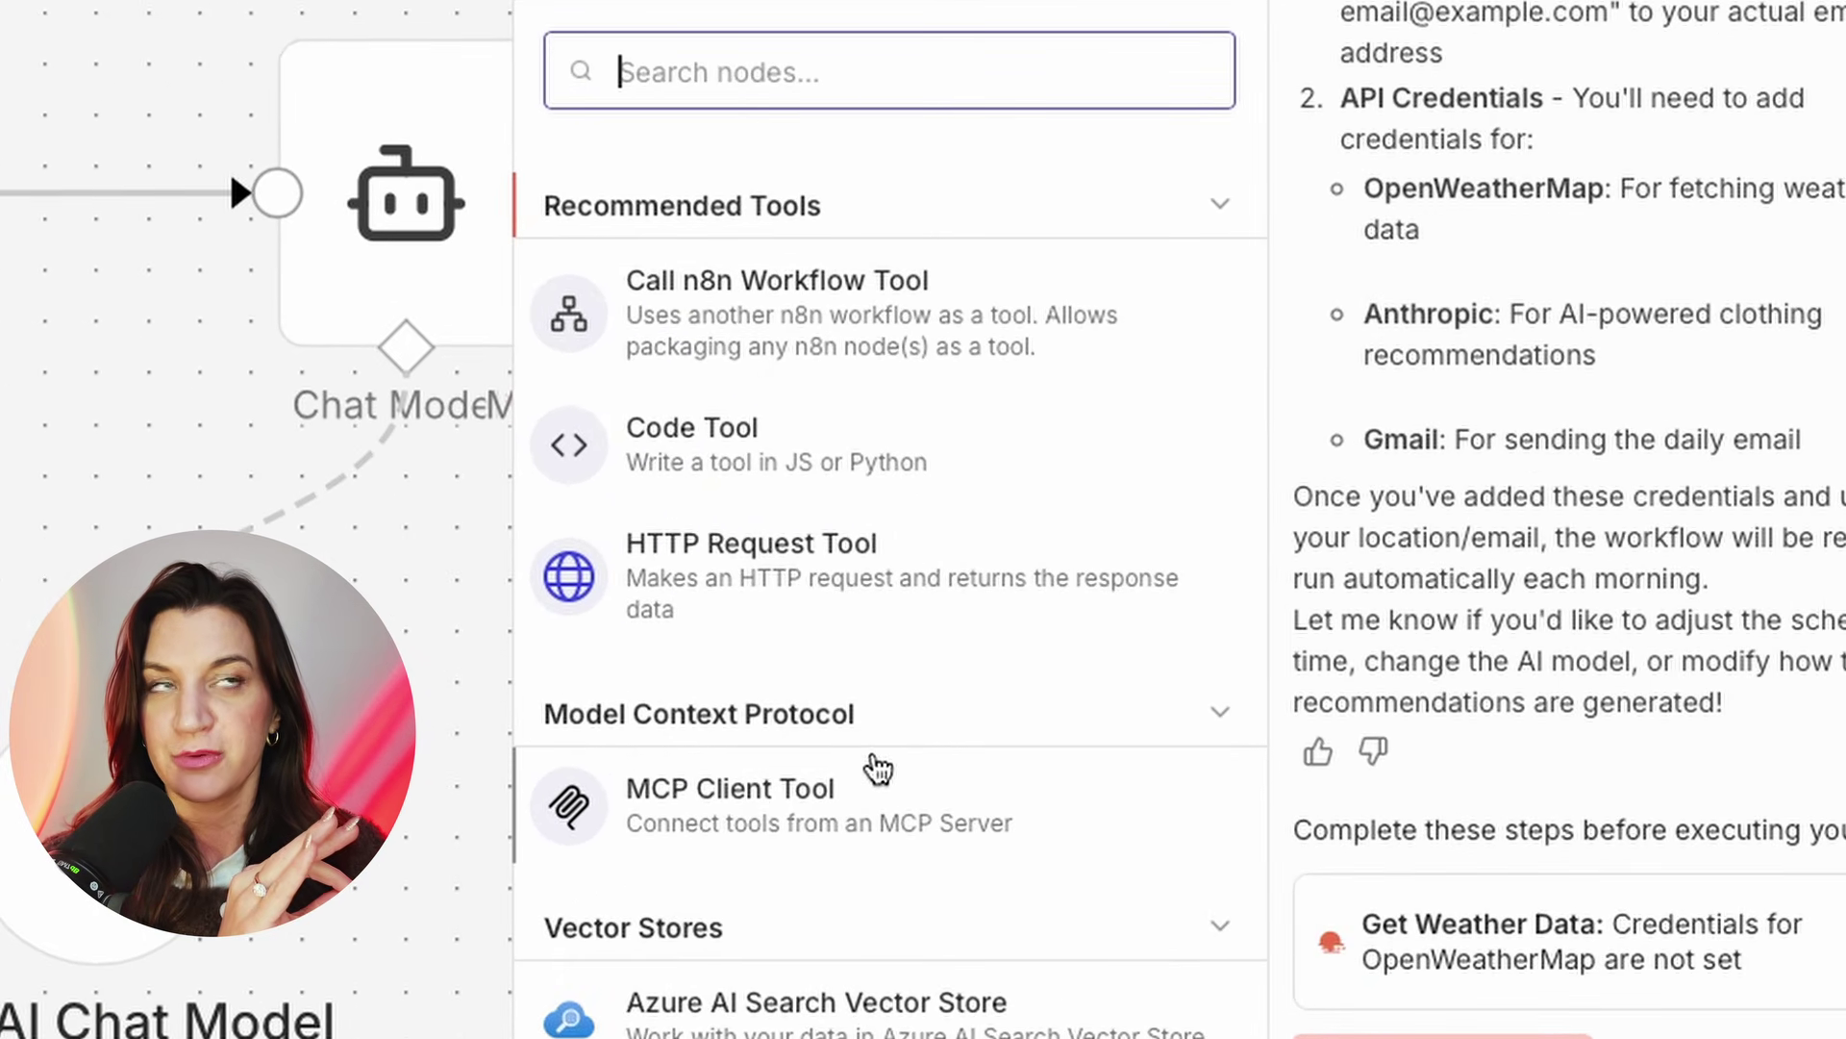
scroll(877, 767, down, 5)
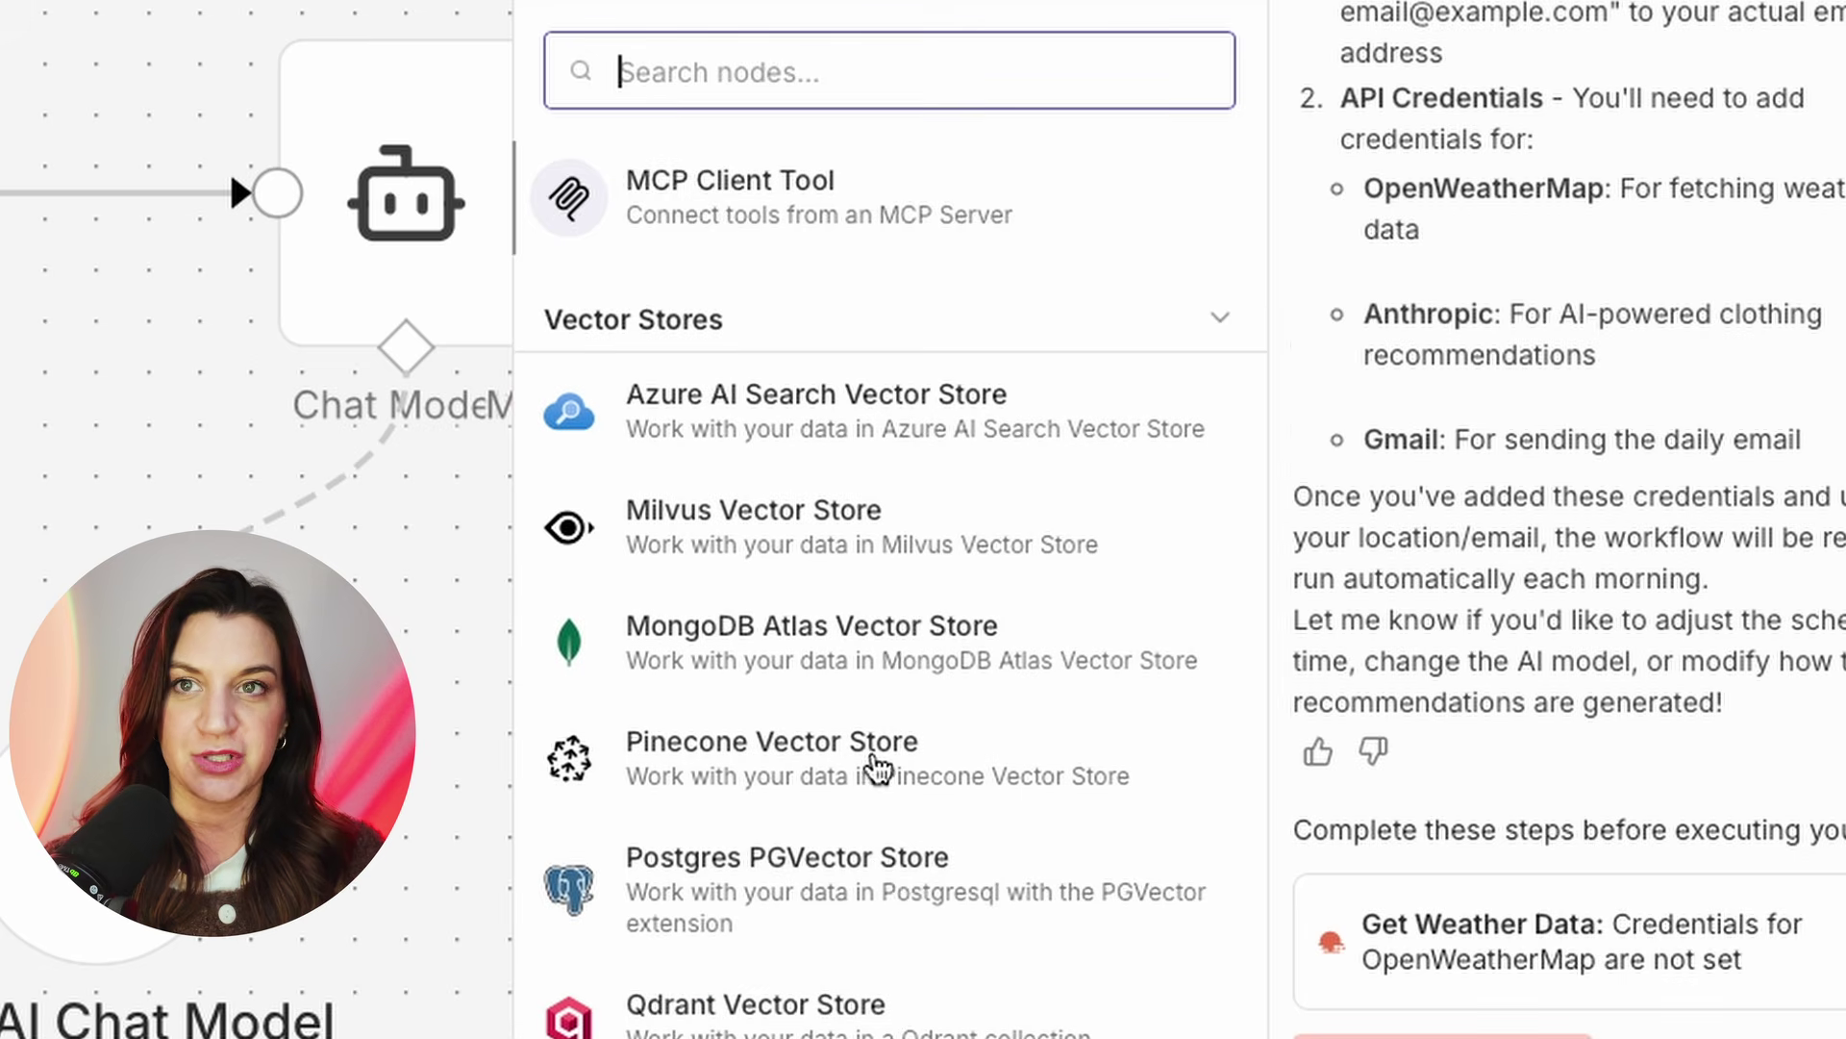
scroll(877, 768, down, 12)
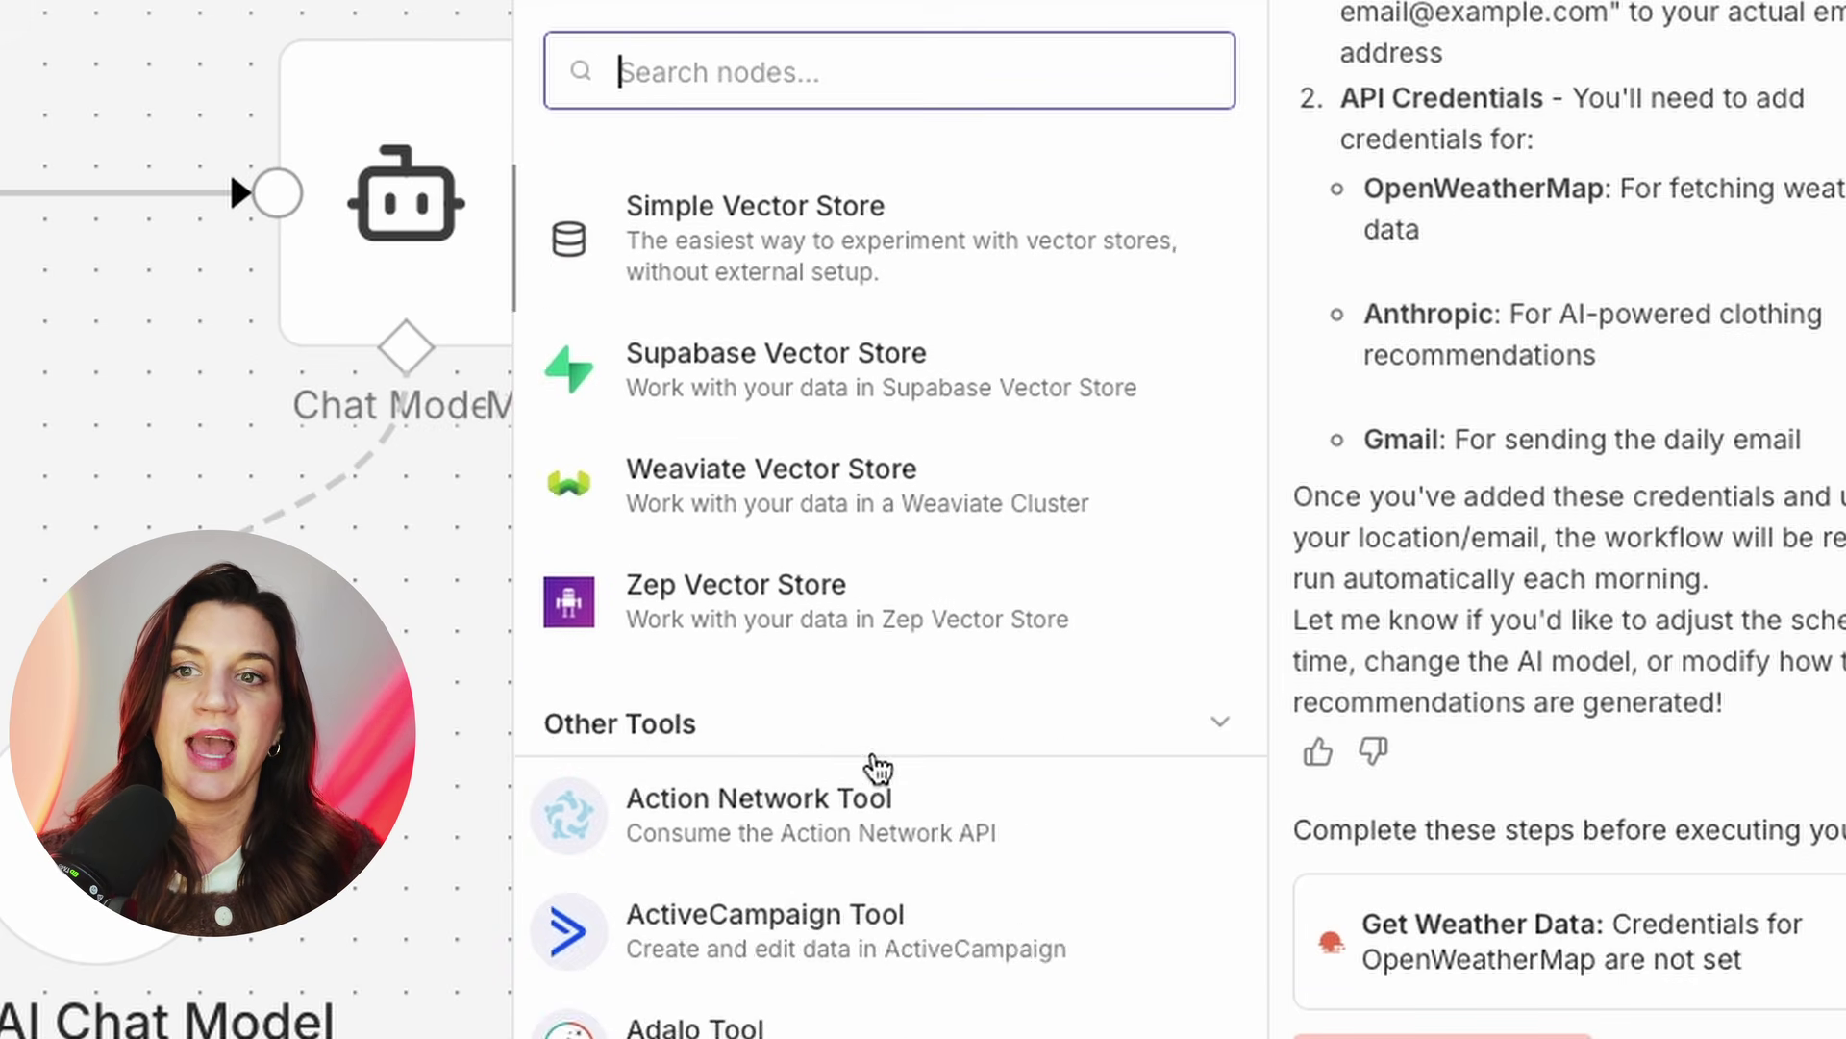
scroll(877, 767, down, 3)
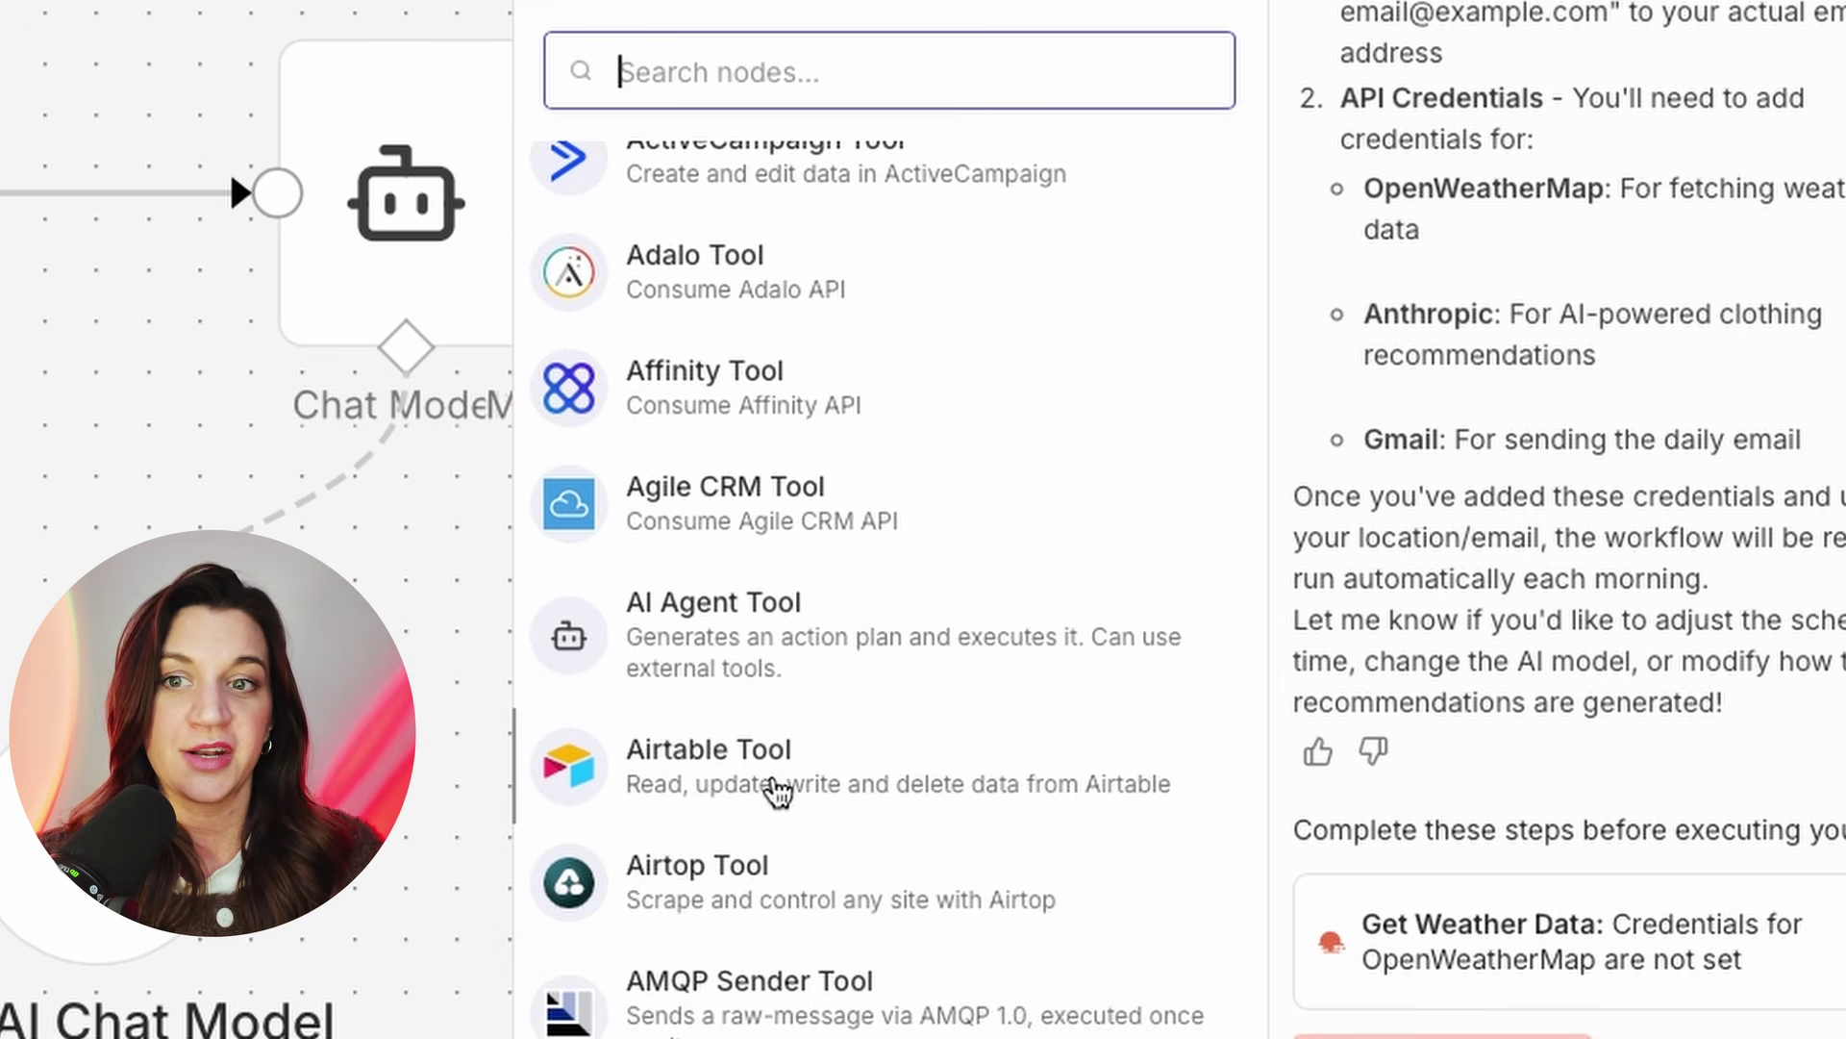
scroll(878, 820, down, 2)
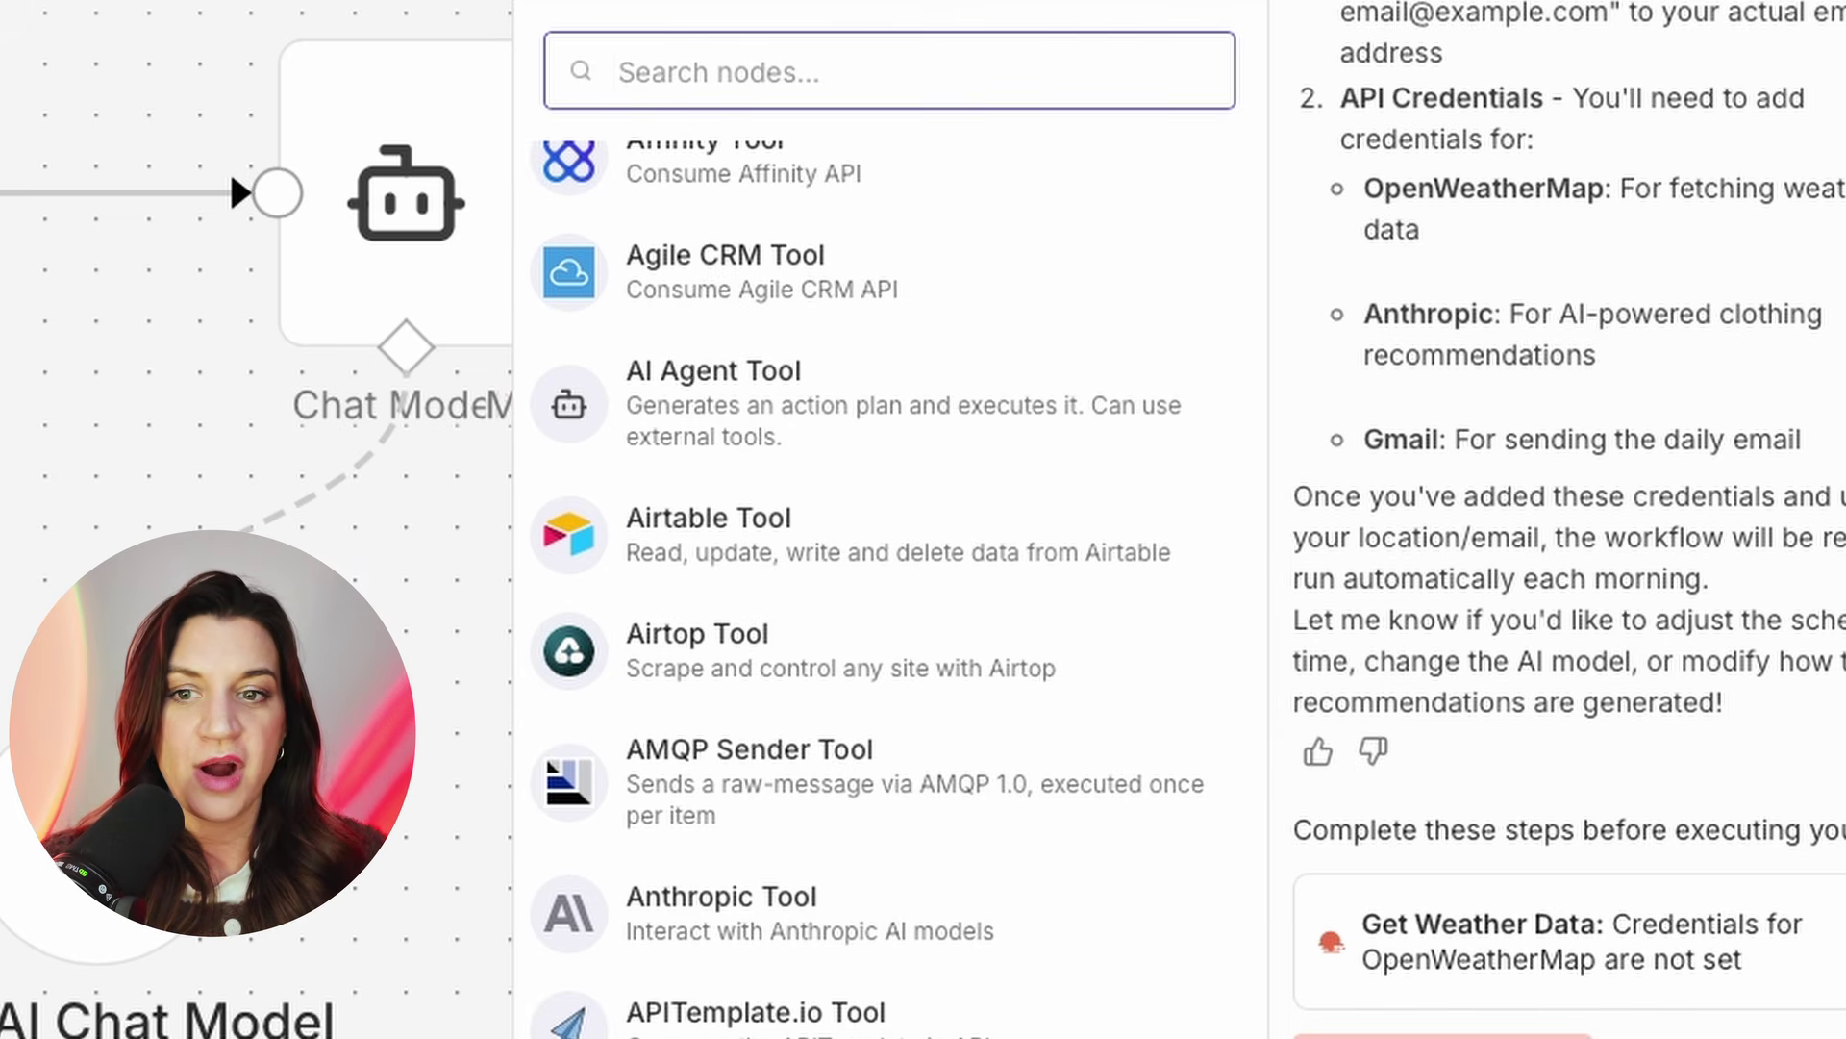
scroll(866, 586, down, 5)
scroll(877, 577, down, 10)
scroll(712, 914, down, 5)
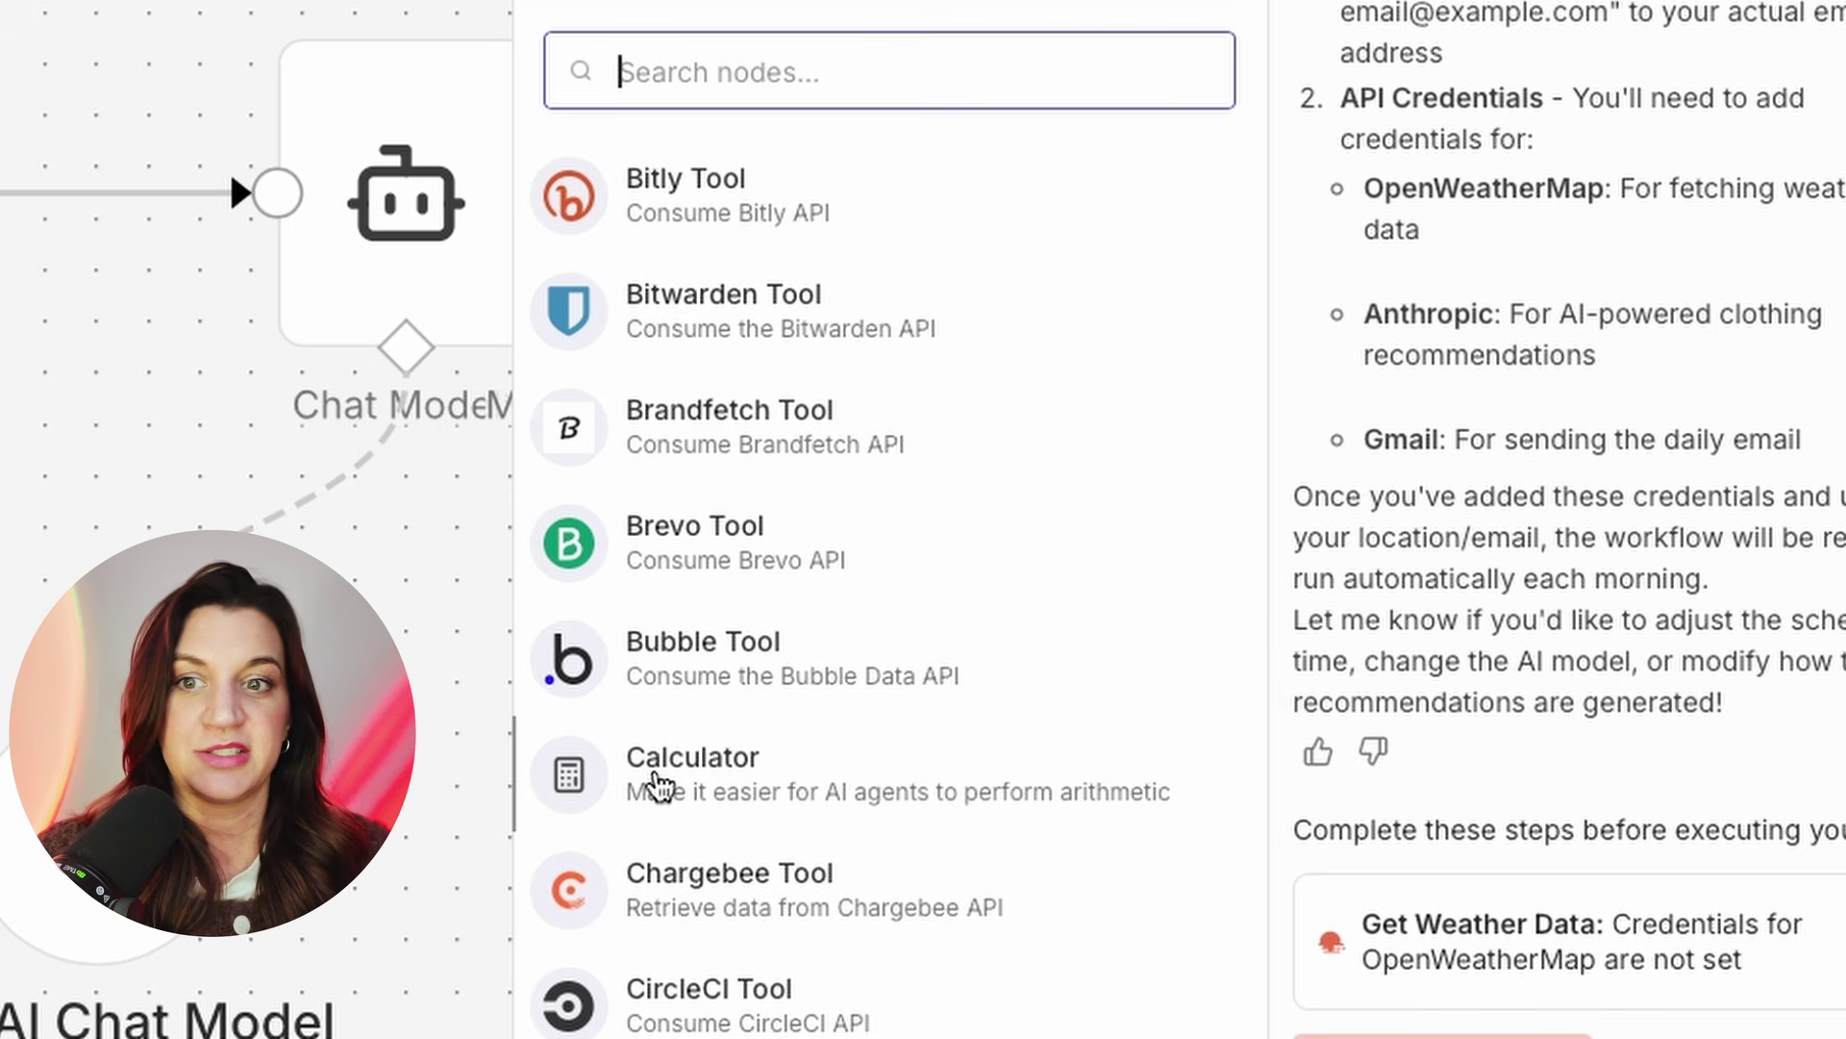
scroll(673, 866, down, 3)
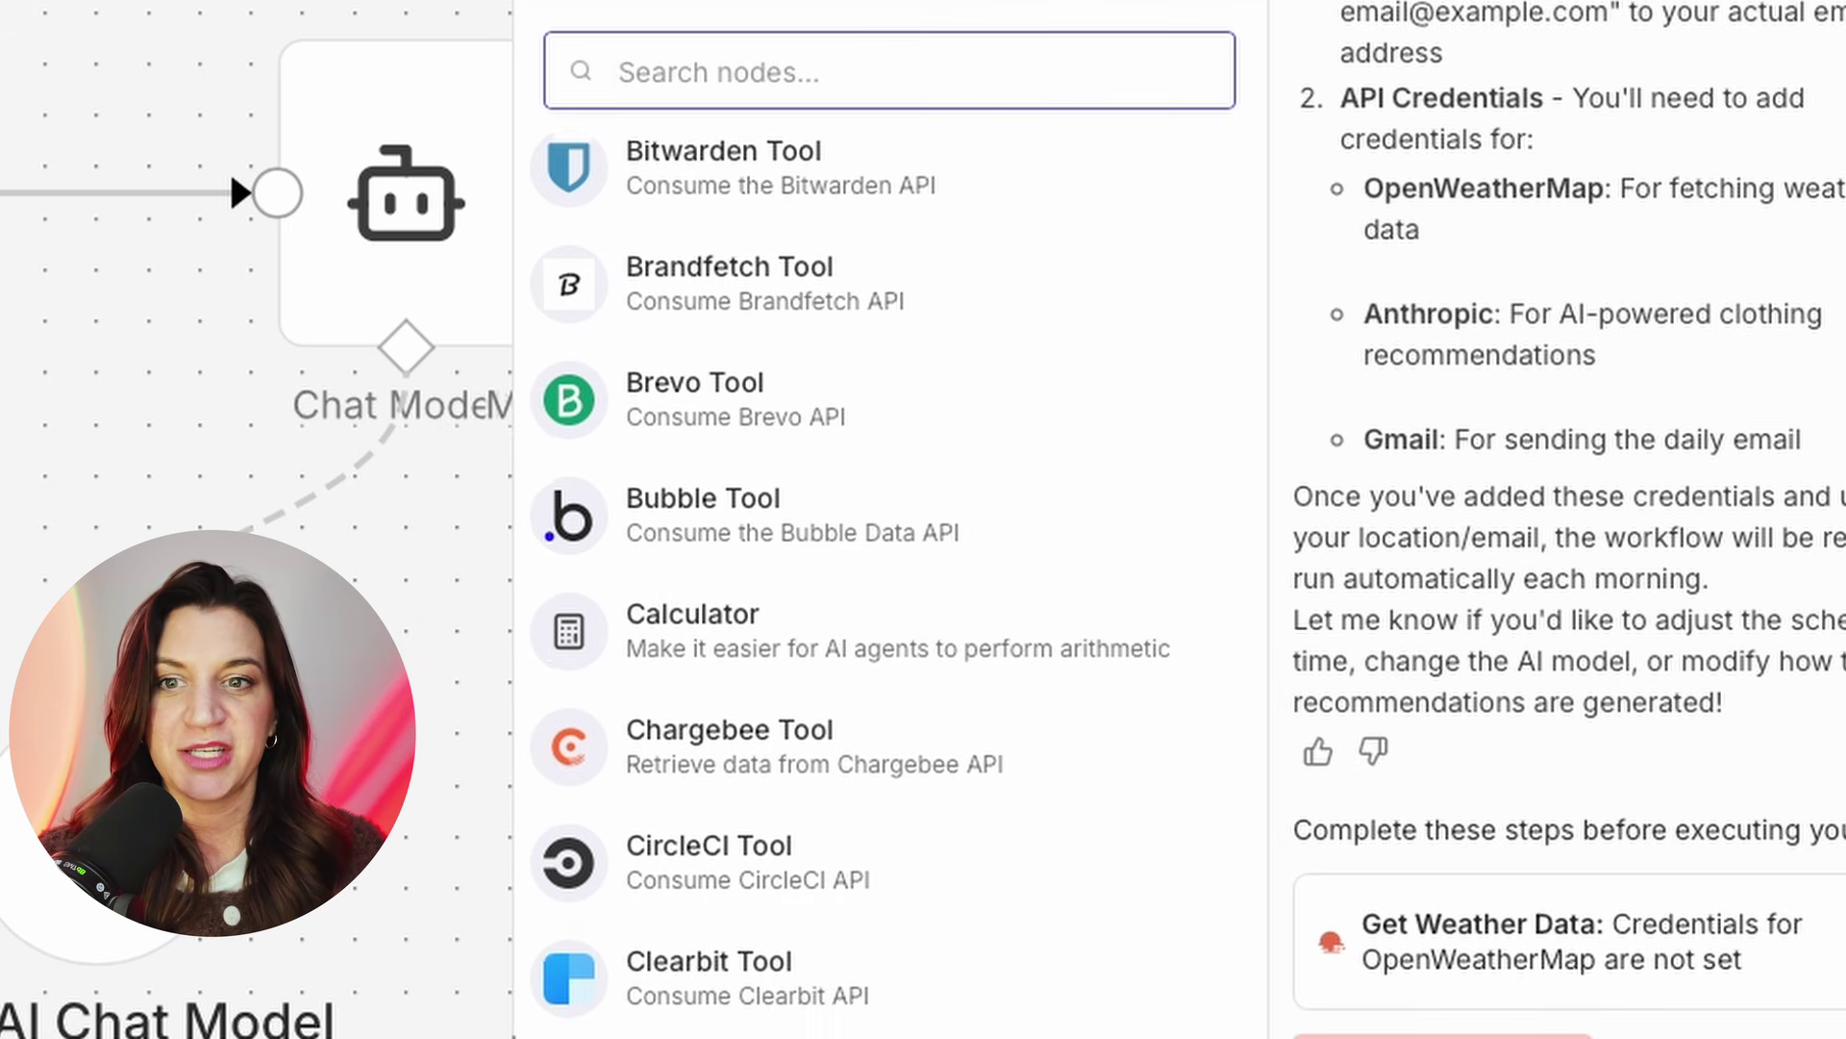
scroll(736, 1005, down, 6)
scroll(739, 1000, down, 4)
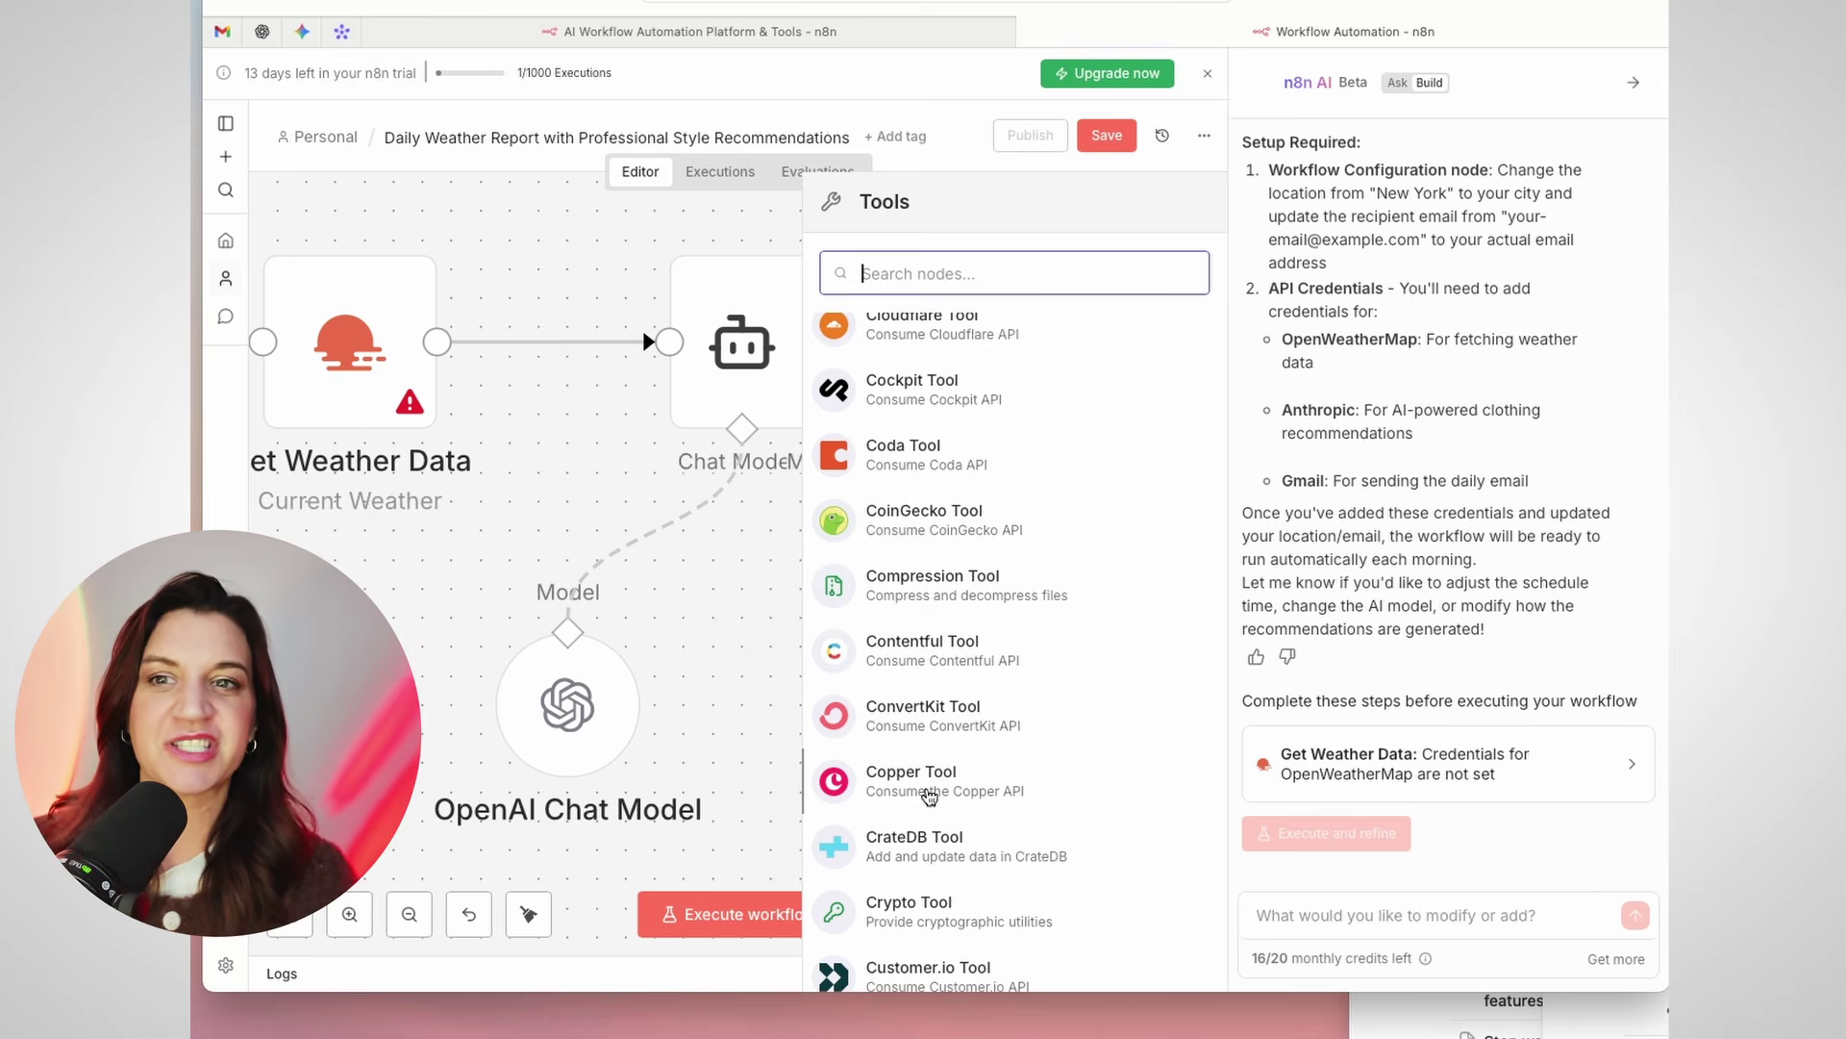
scroll(928, 796, down, 2)
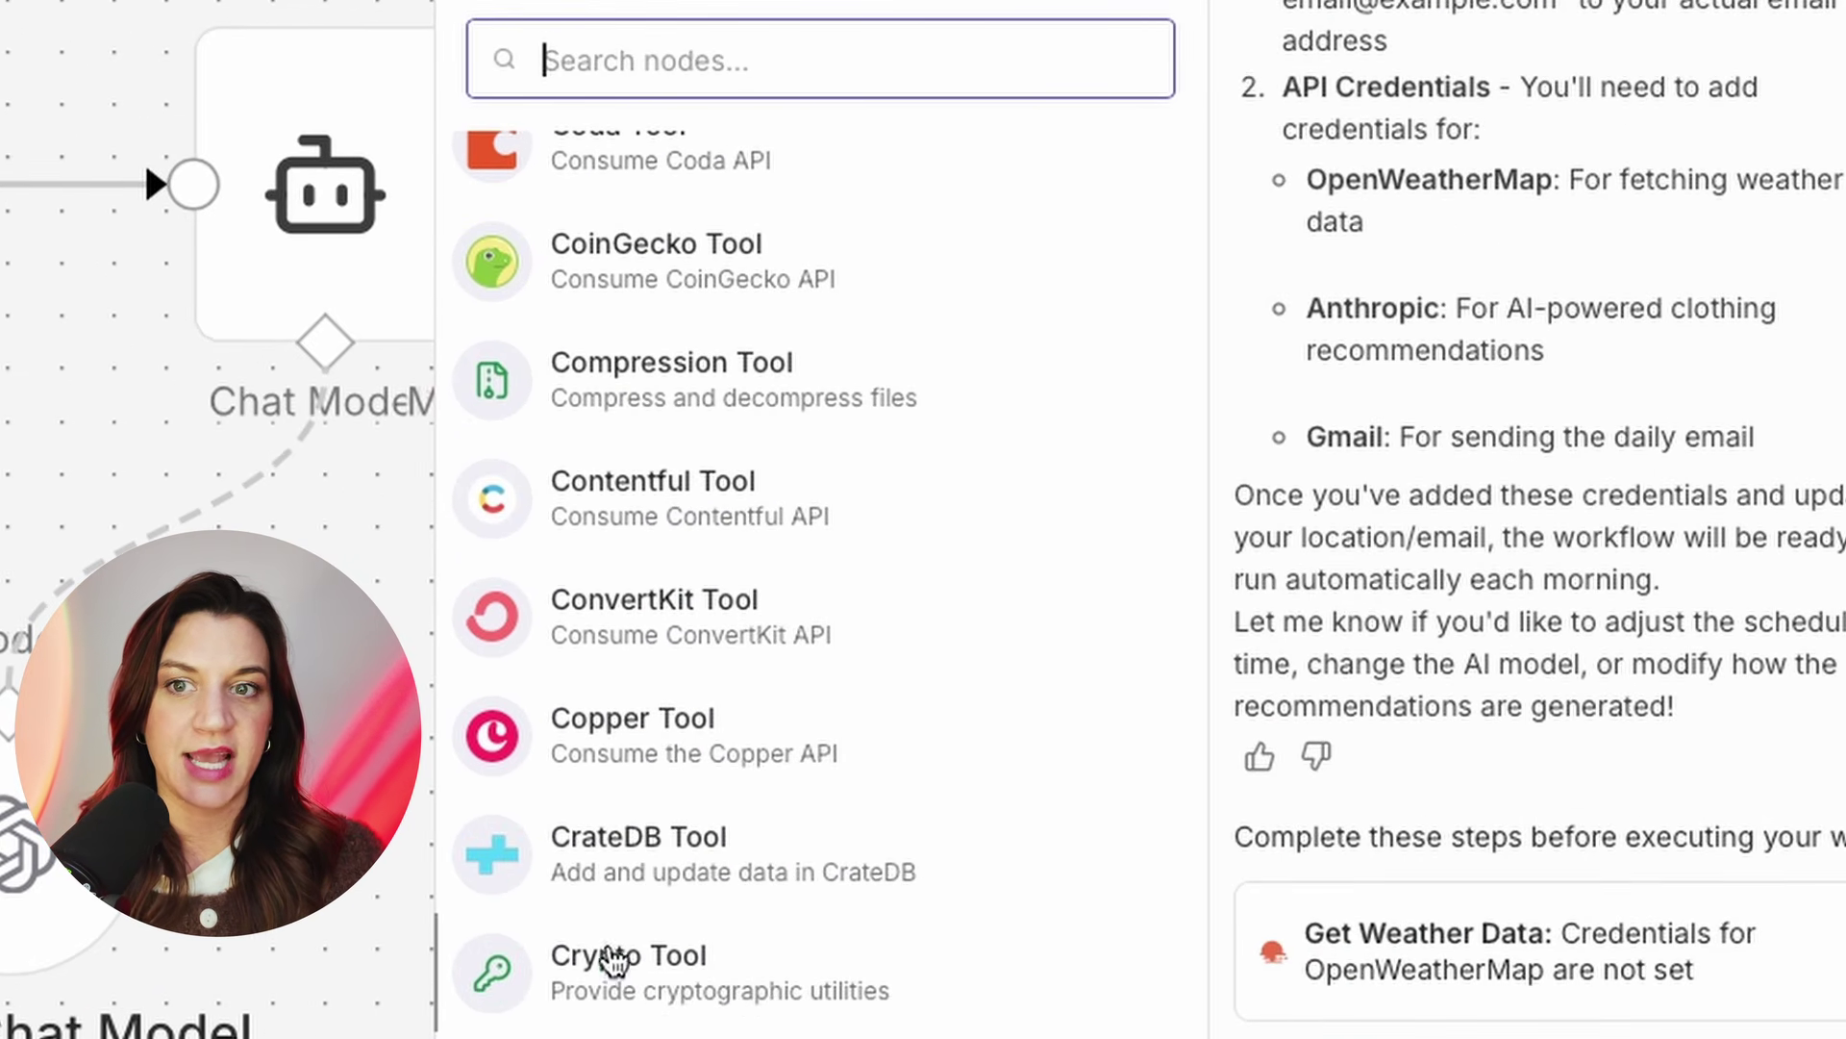
scroll(692, 804, down, 5)
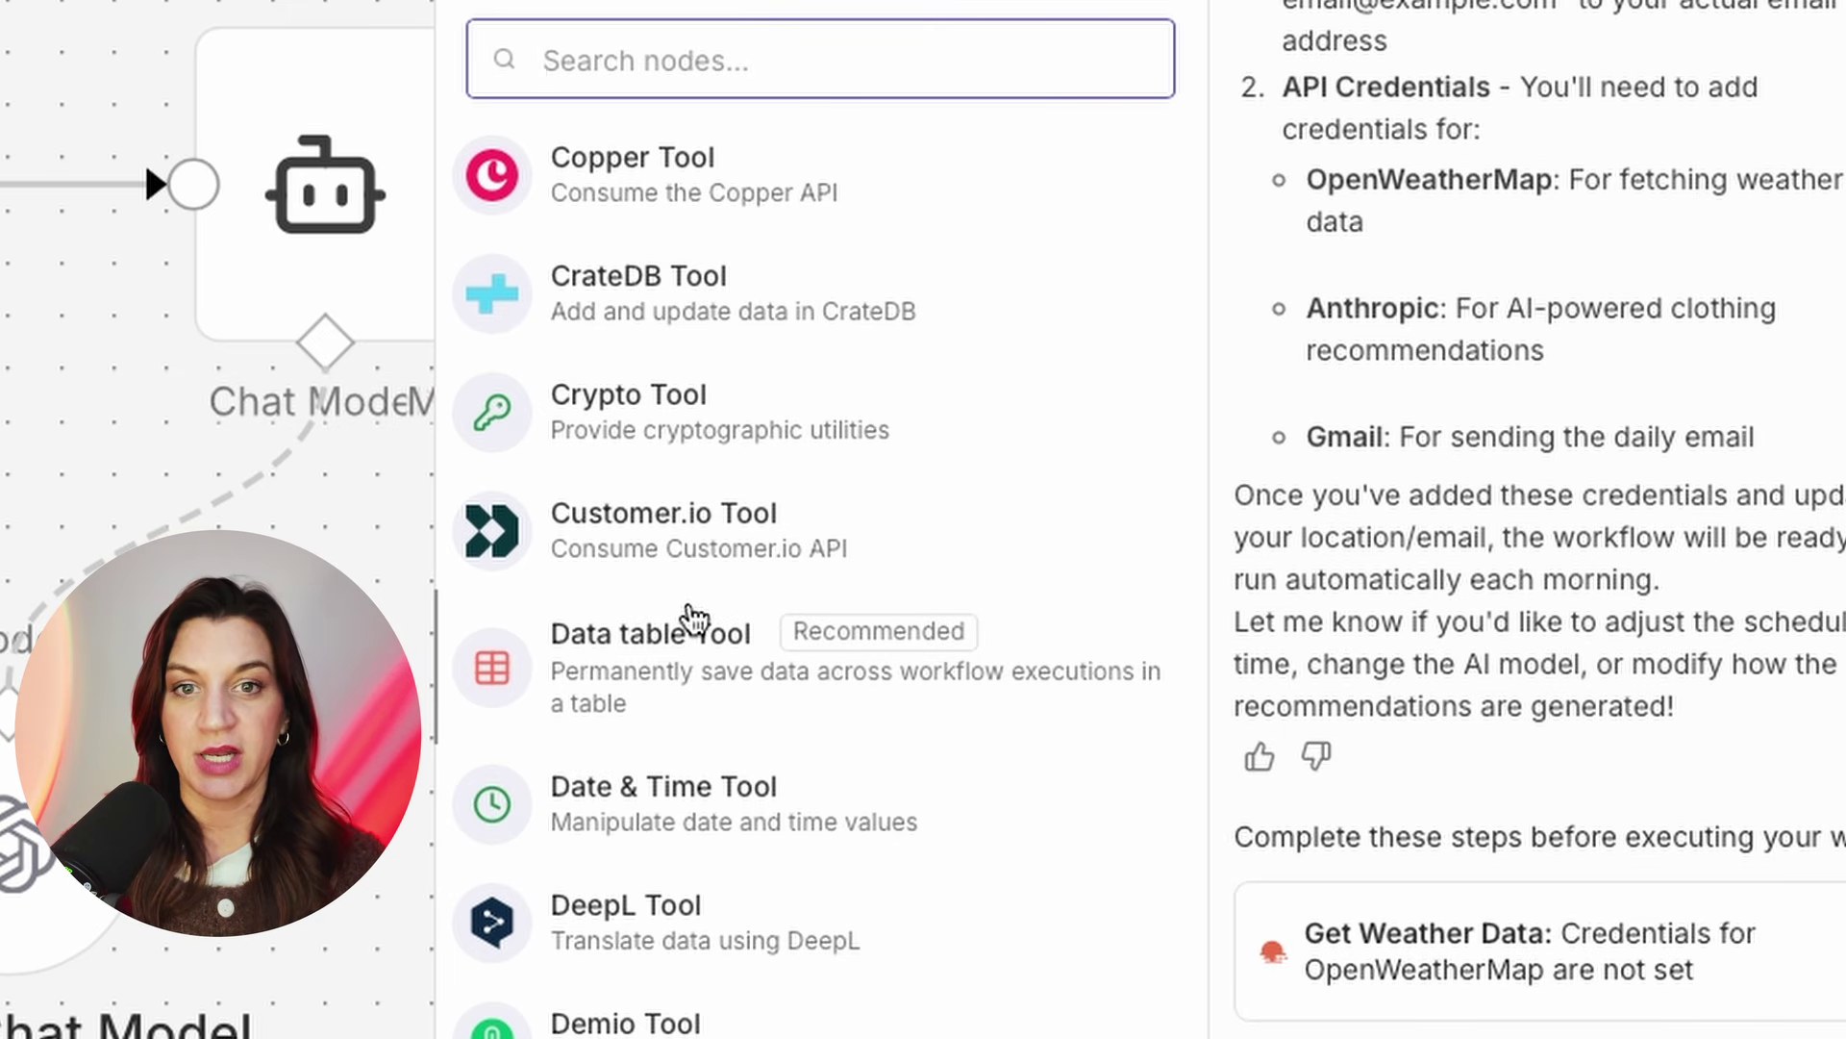
scroll(692, 615, down, 10)
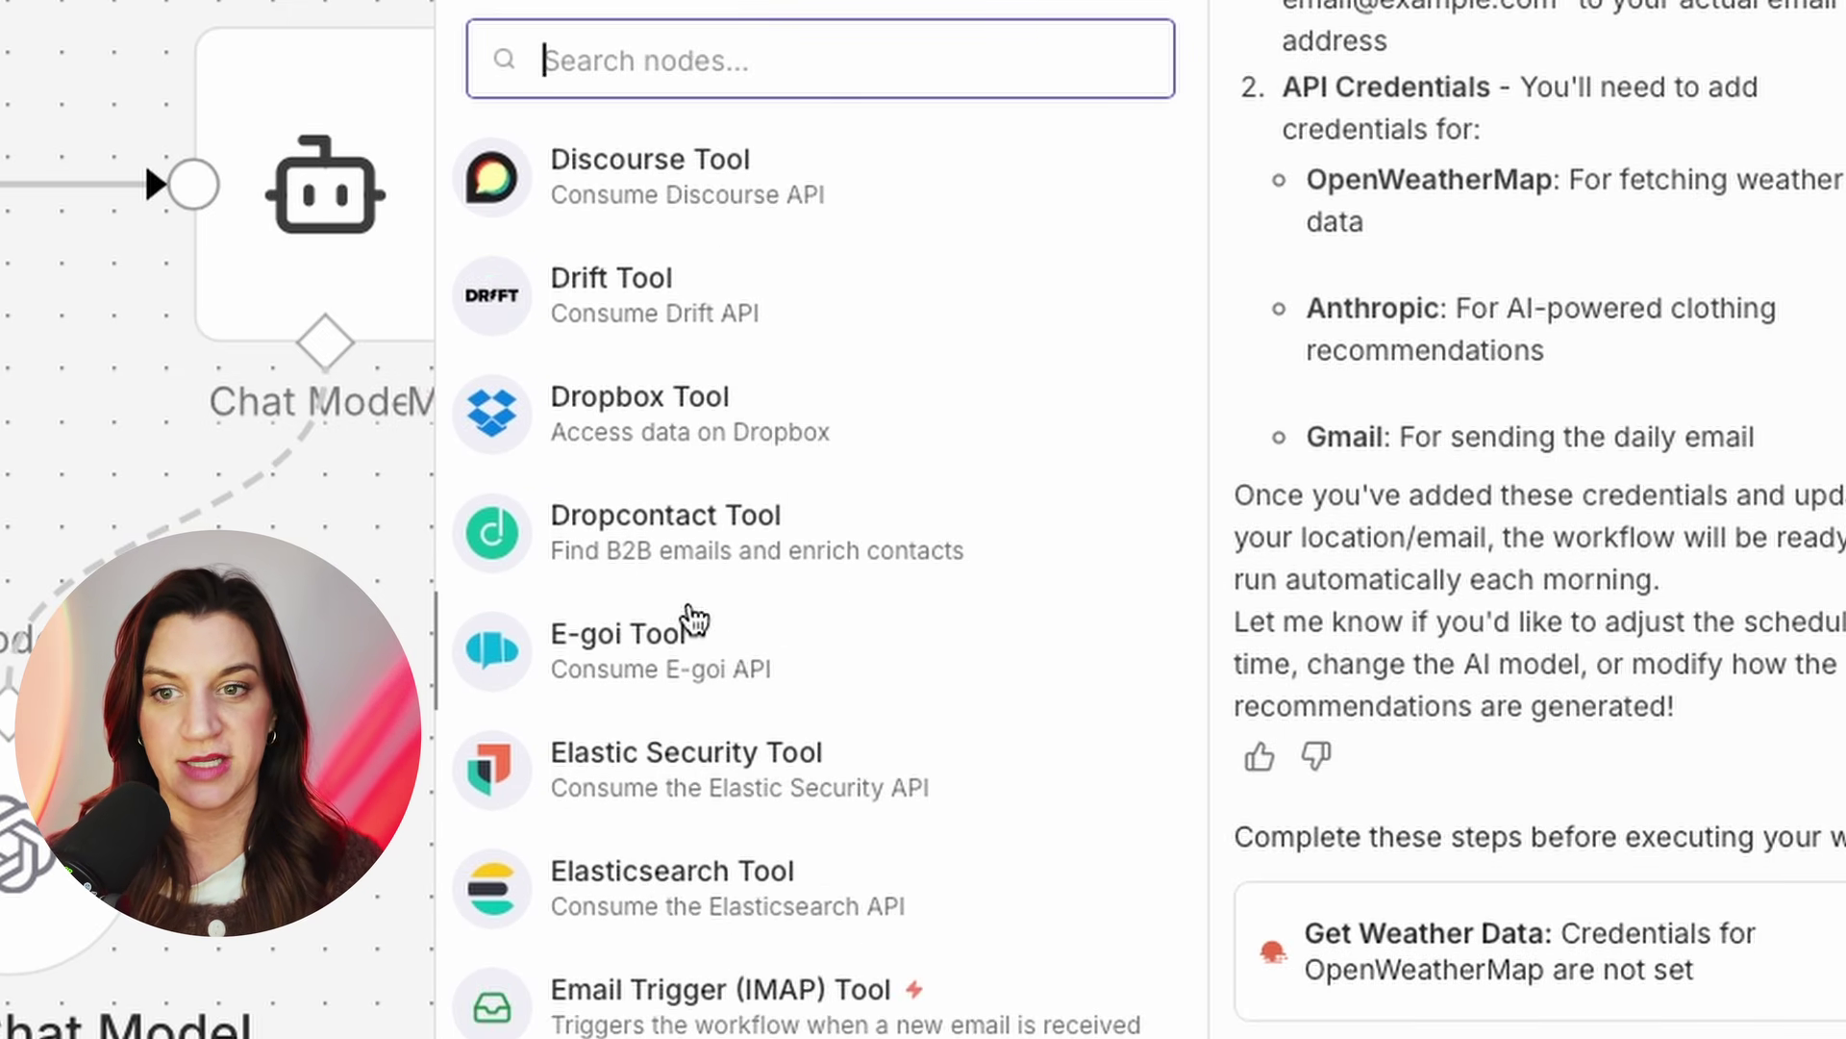
key(Escape)
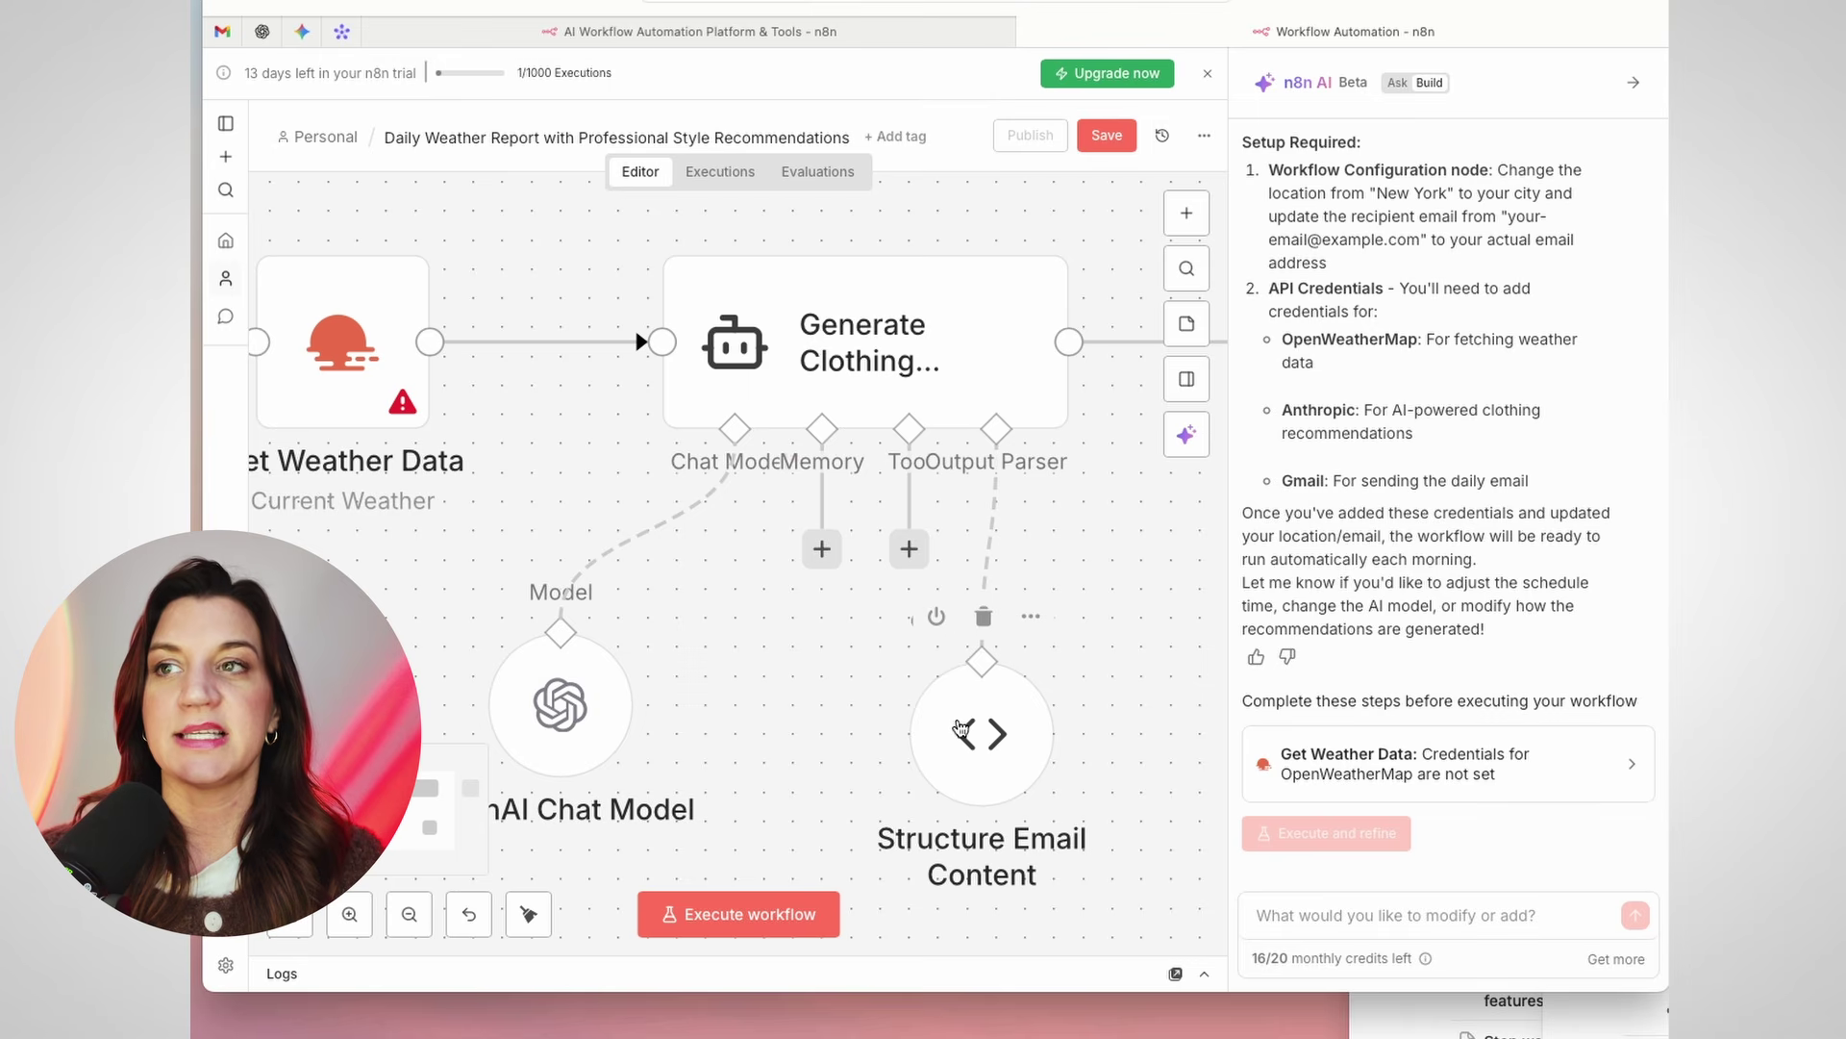
Move the Structure Email Content node further right below the Generate Clothing agent, clear of the tool connector
scroll(816, 678, left, 3)
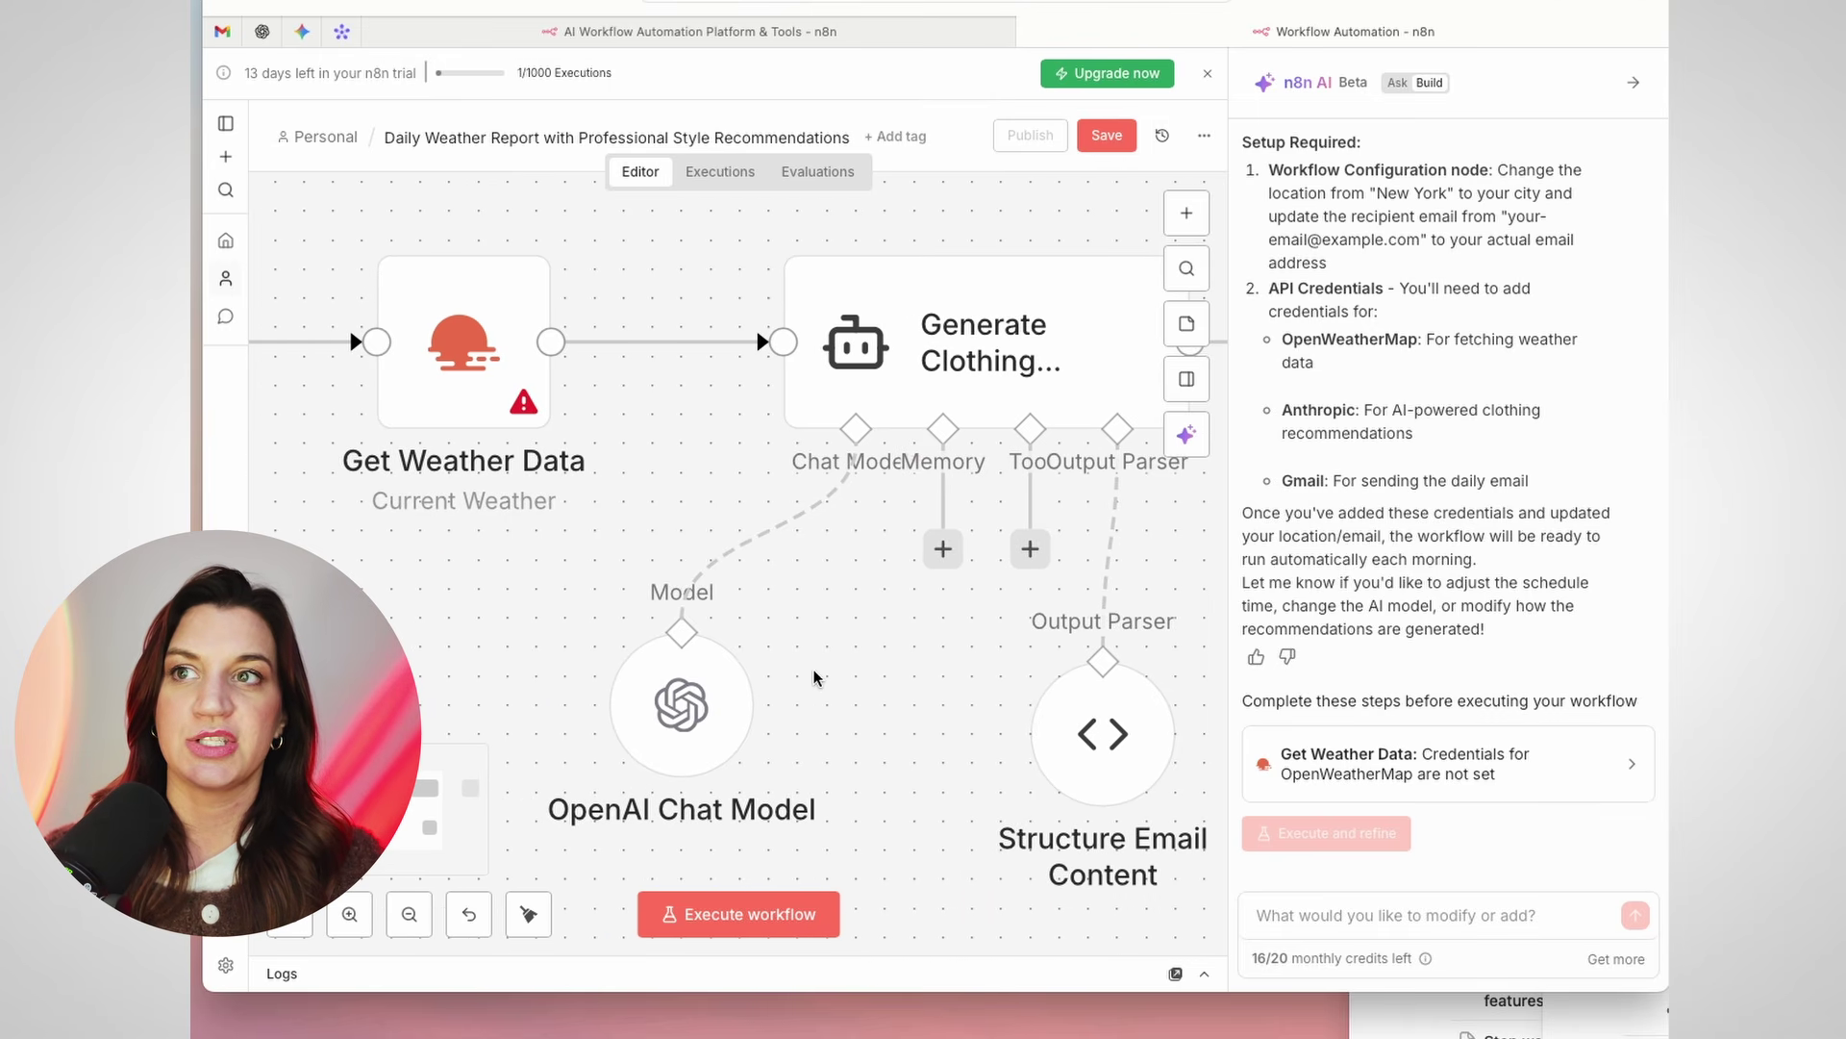
scroll(635, 577, left, 6)
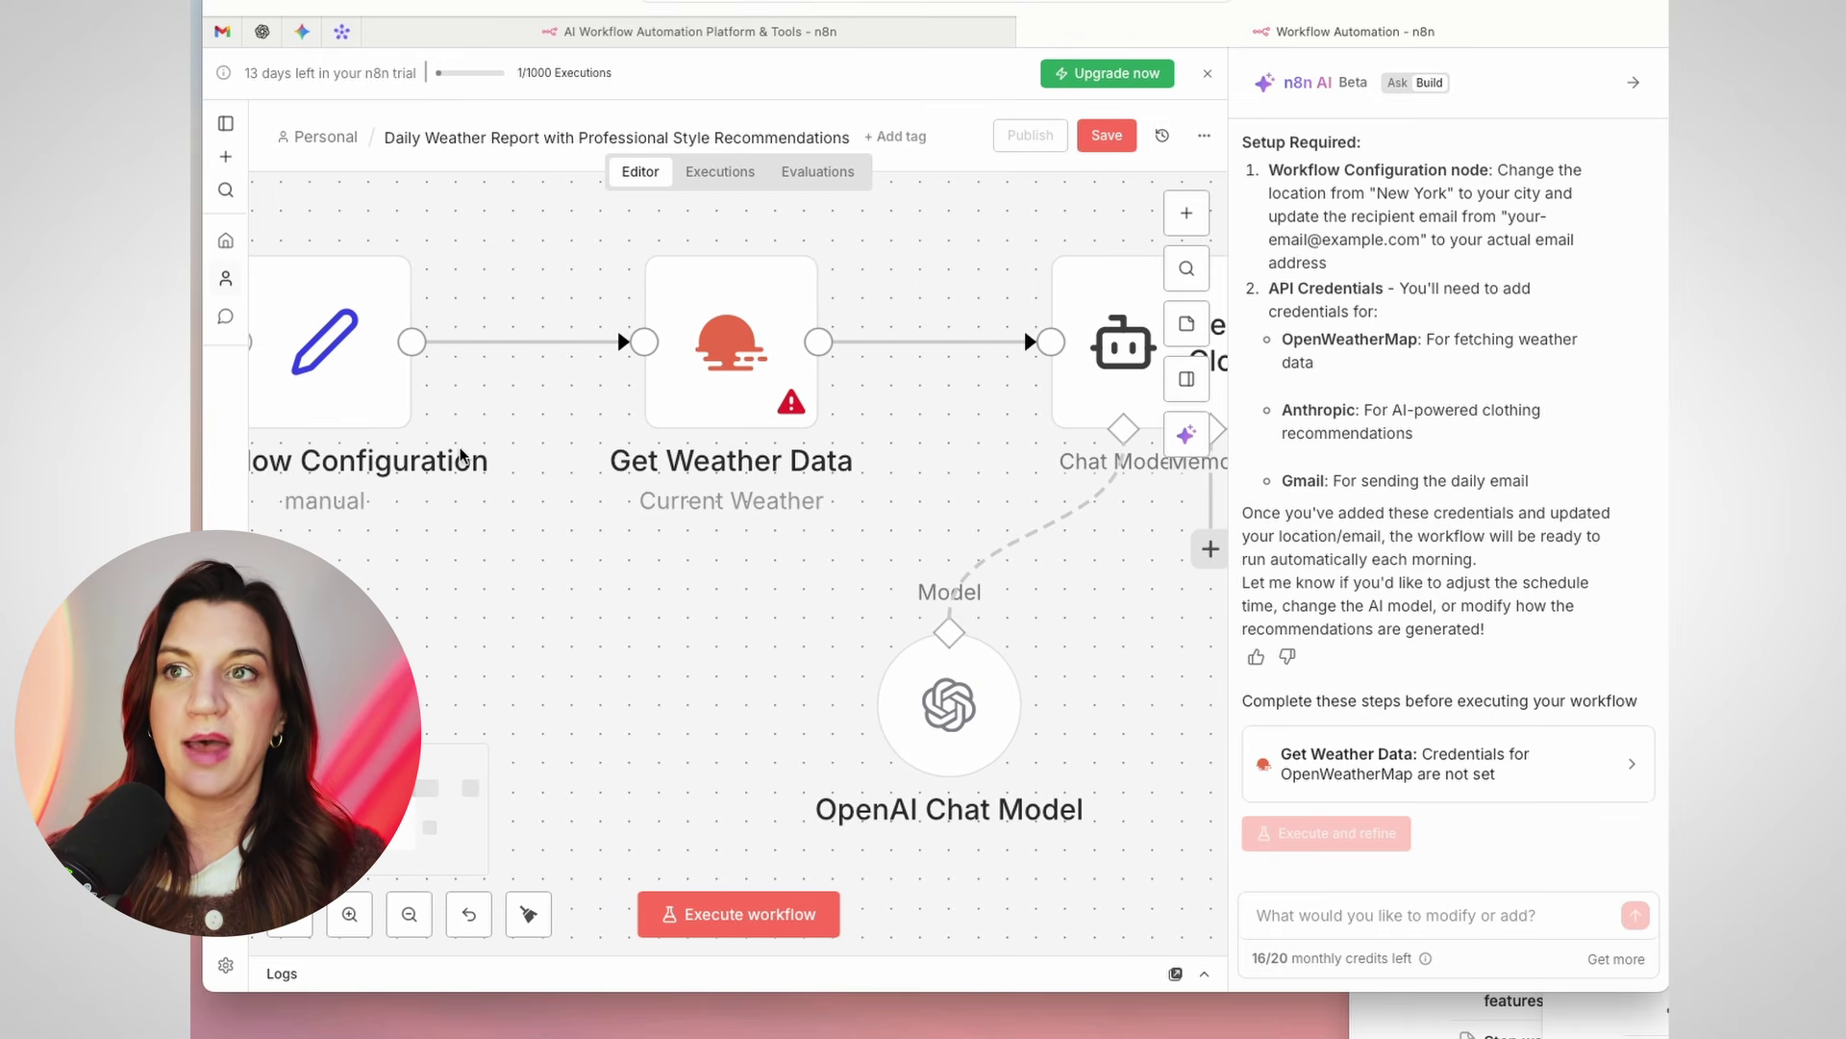
scroll(878, 738, right, 12)
drag(878, 739, 965, 680)
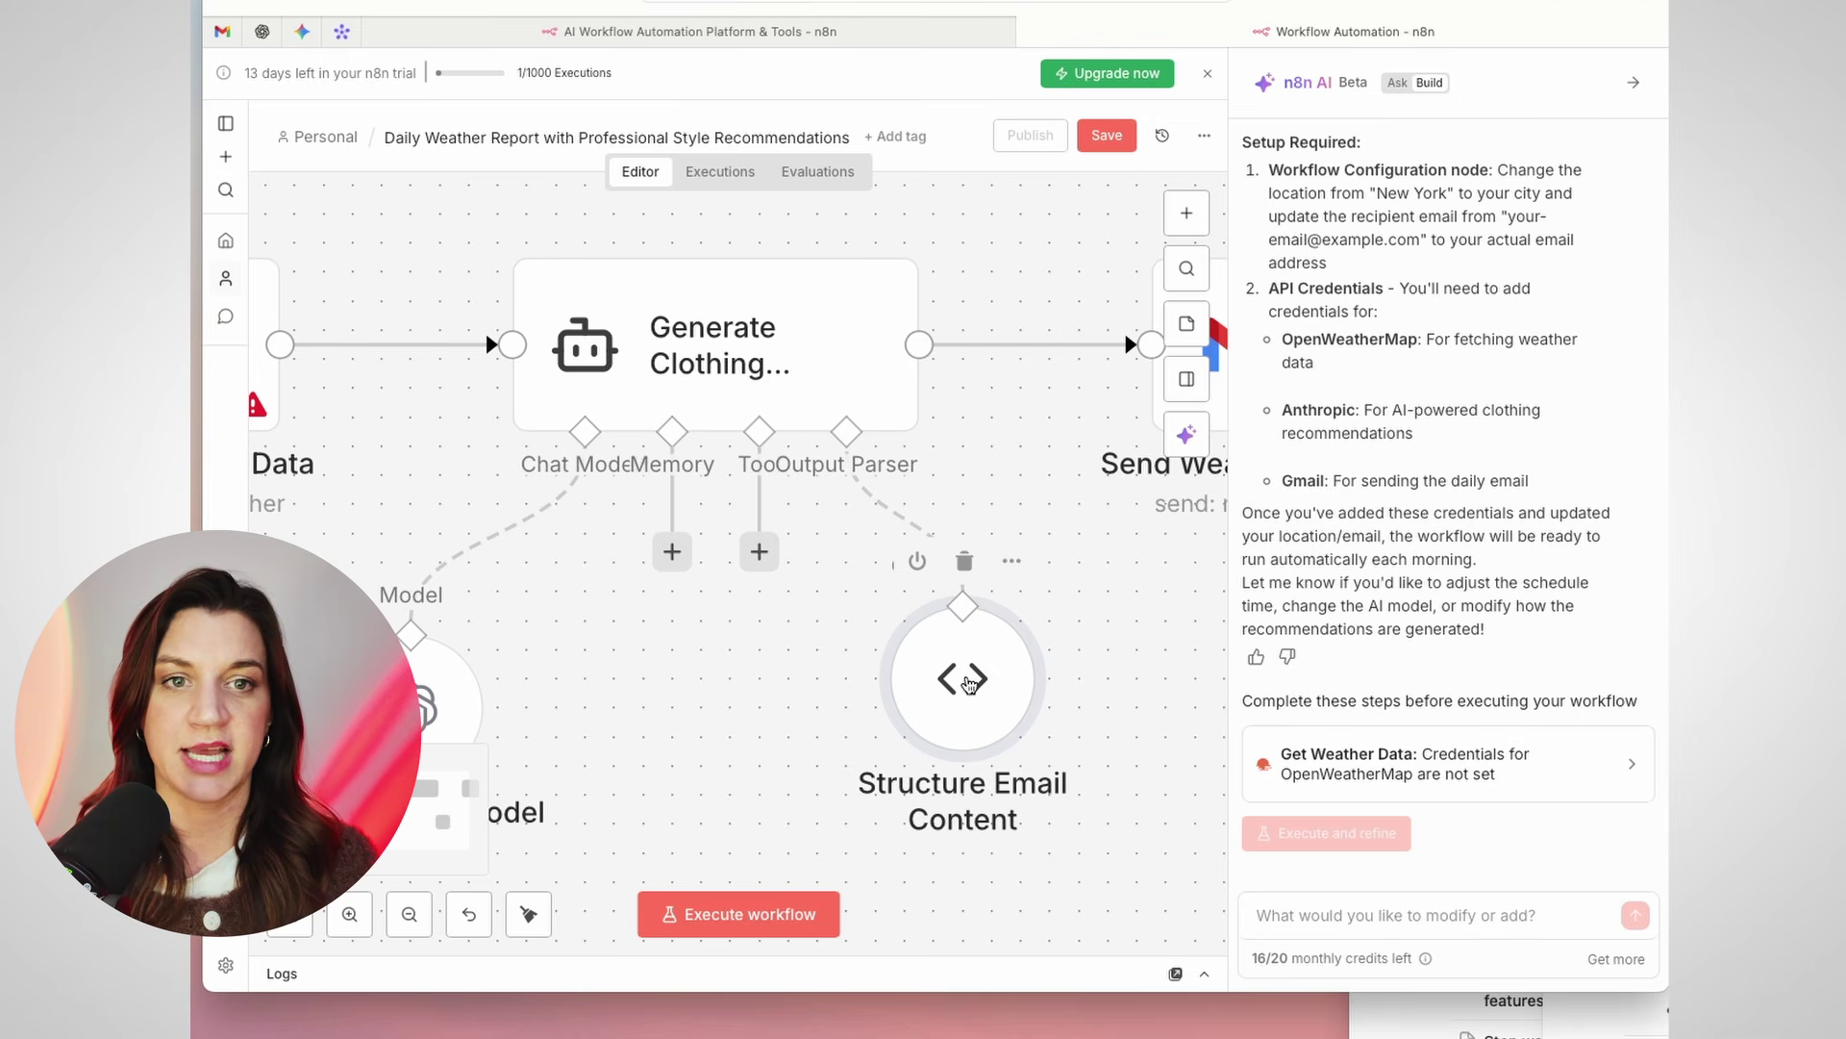
mouse_move(859, 496)
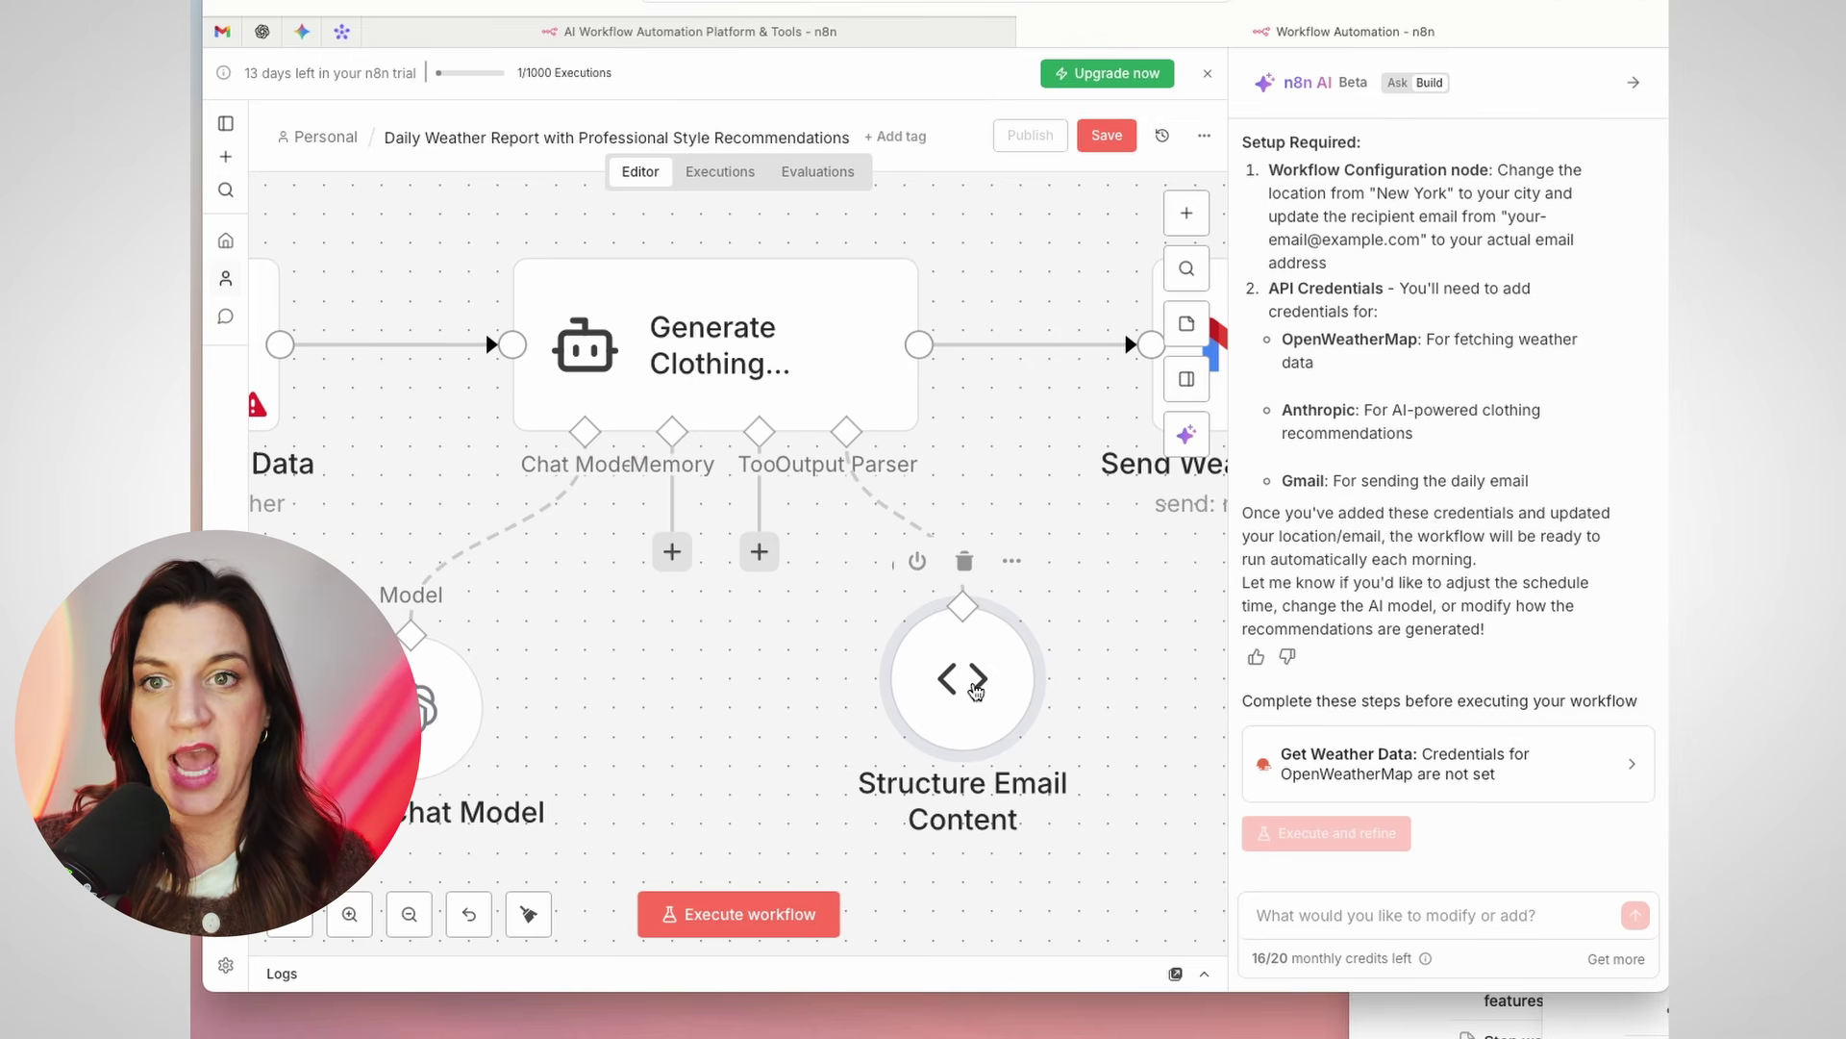
Review the JSON input schema of the Structure Email Content output parser and close the node
double_click(975, 690)
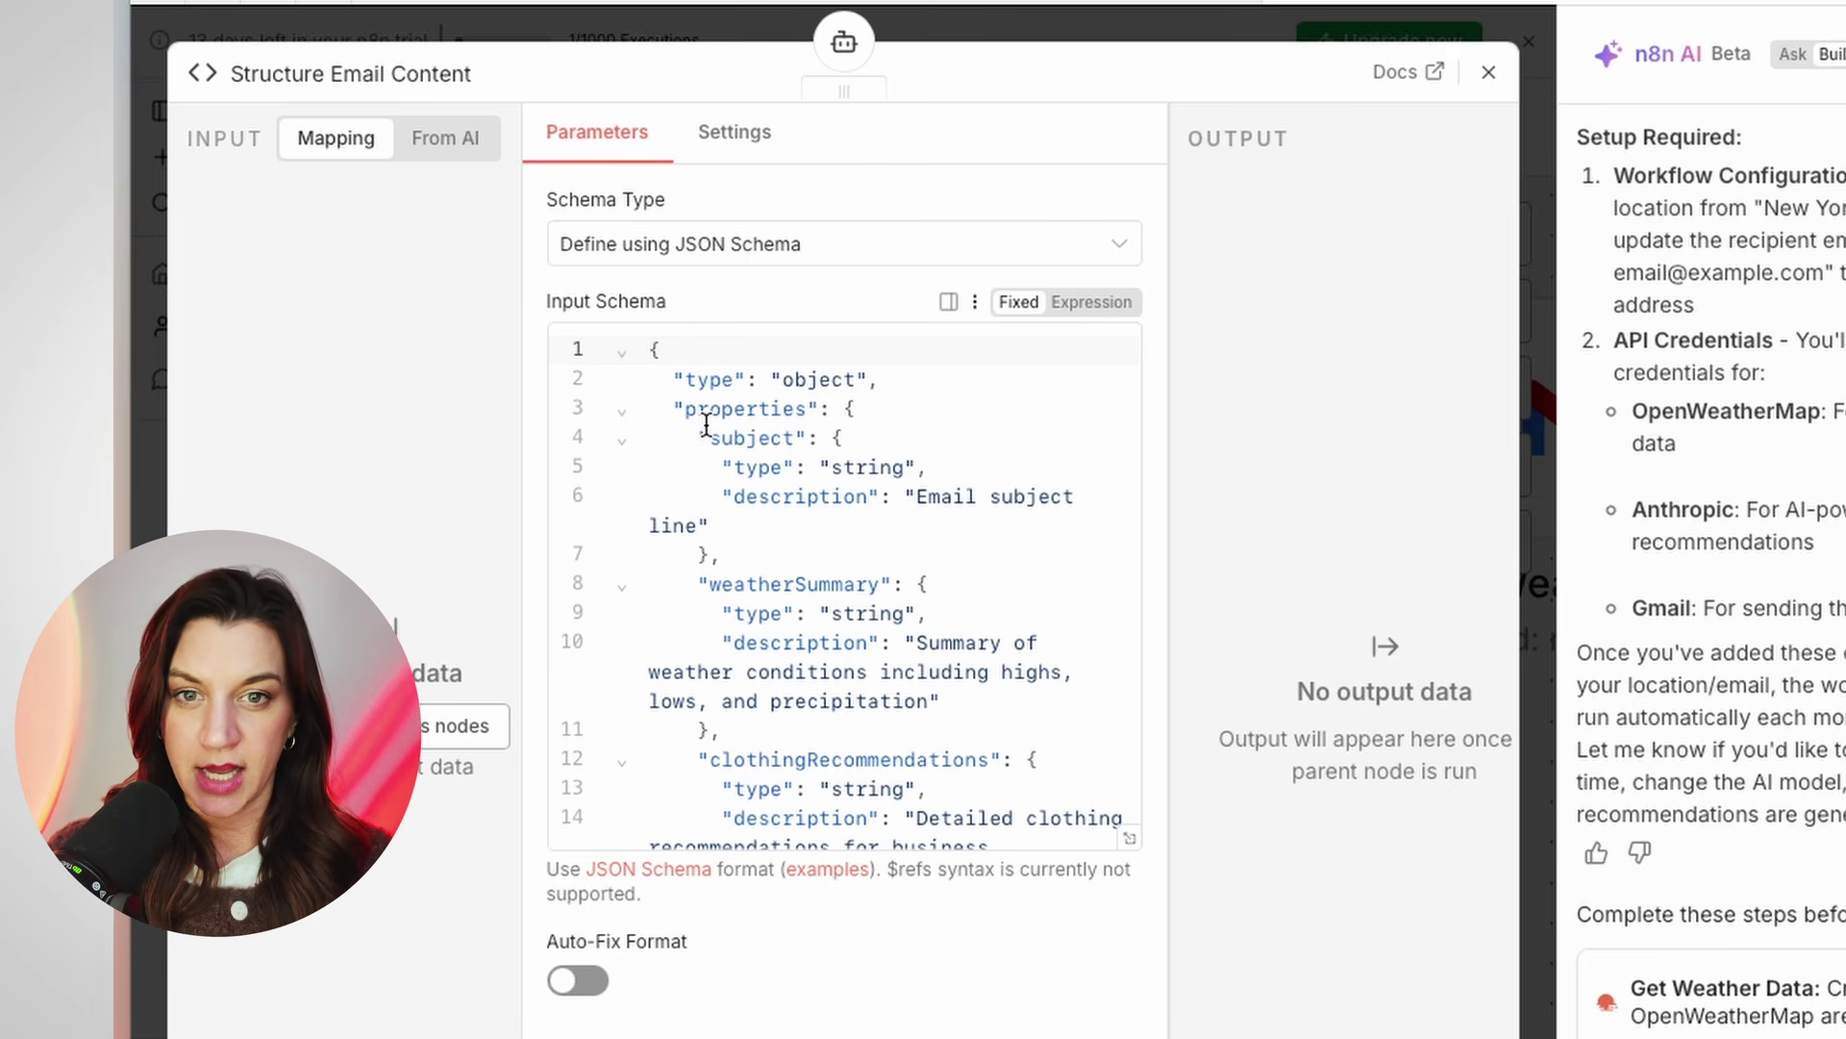
scroll(707, 424, down, 4)
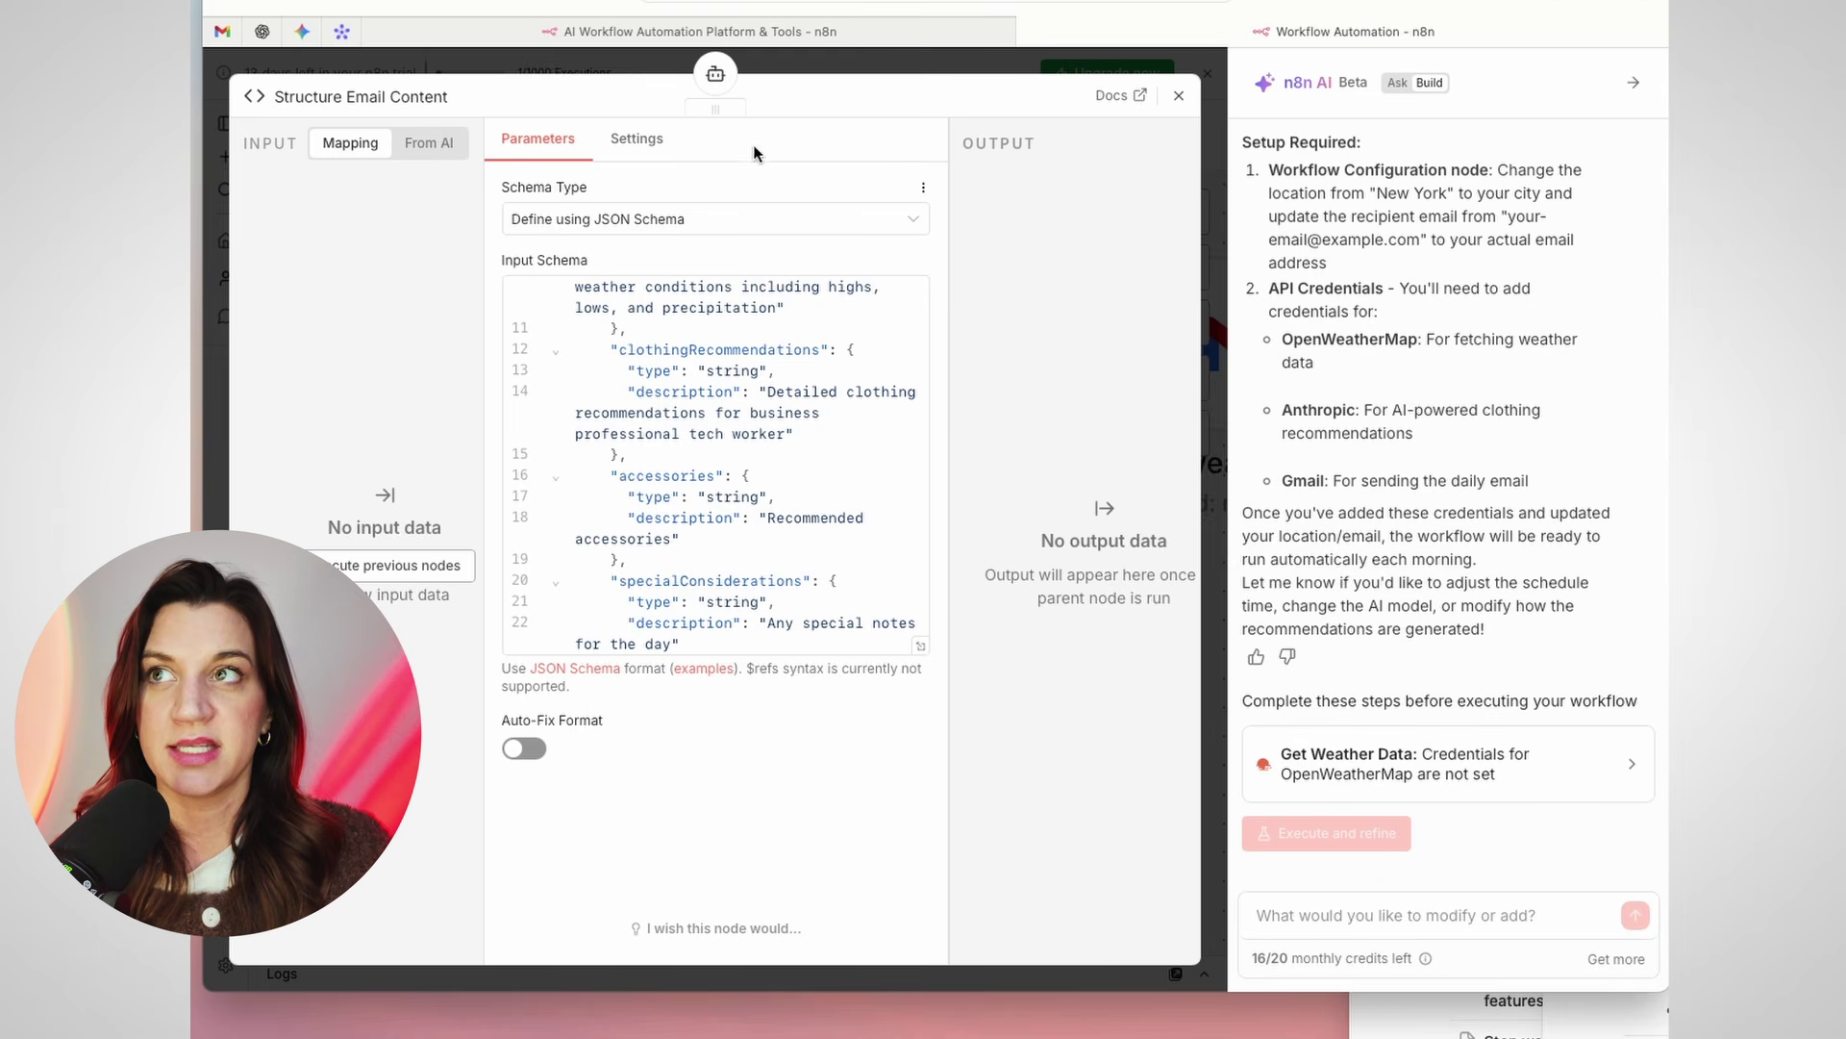
click(1178, 95)
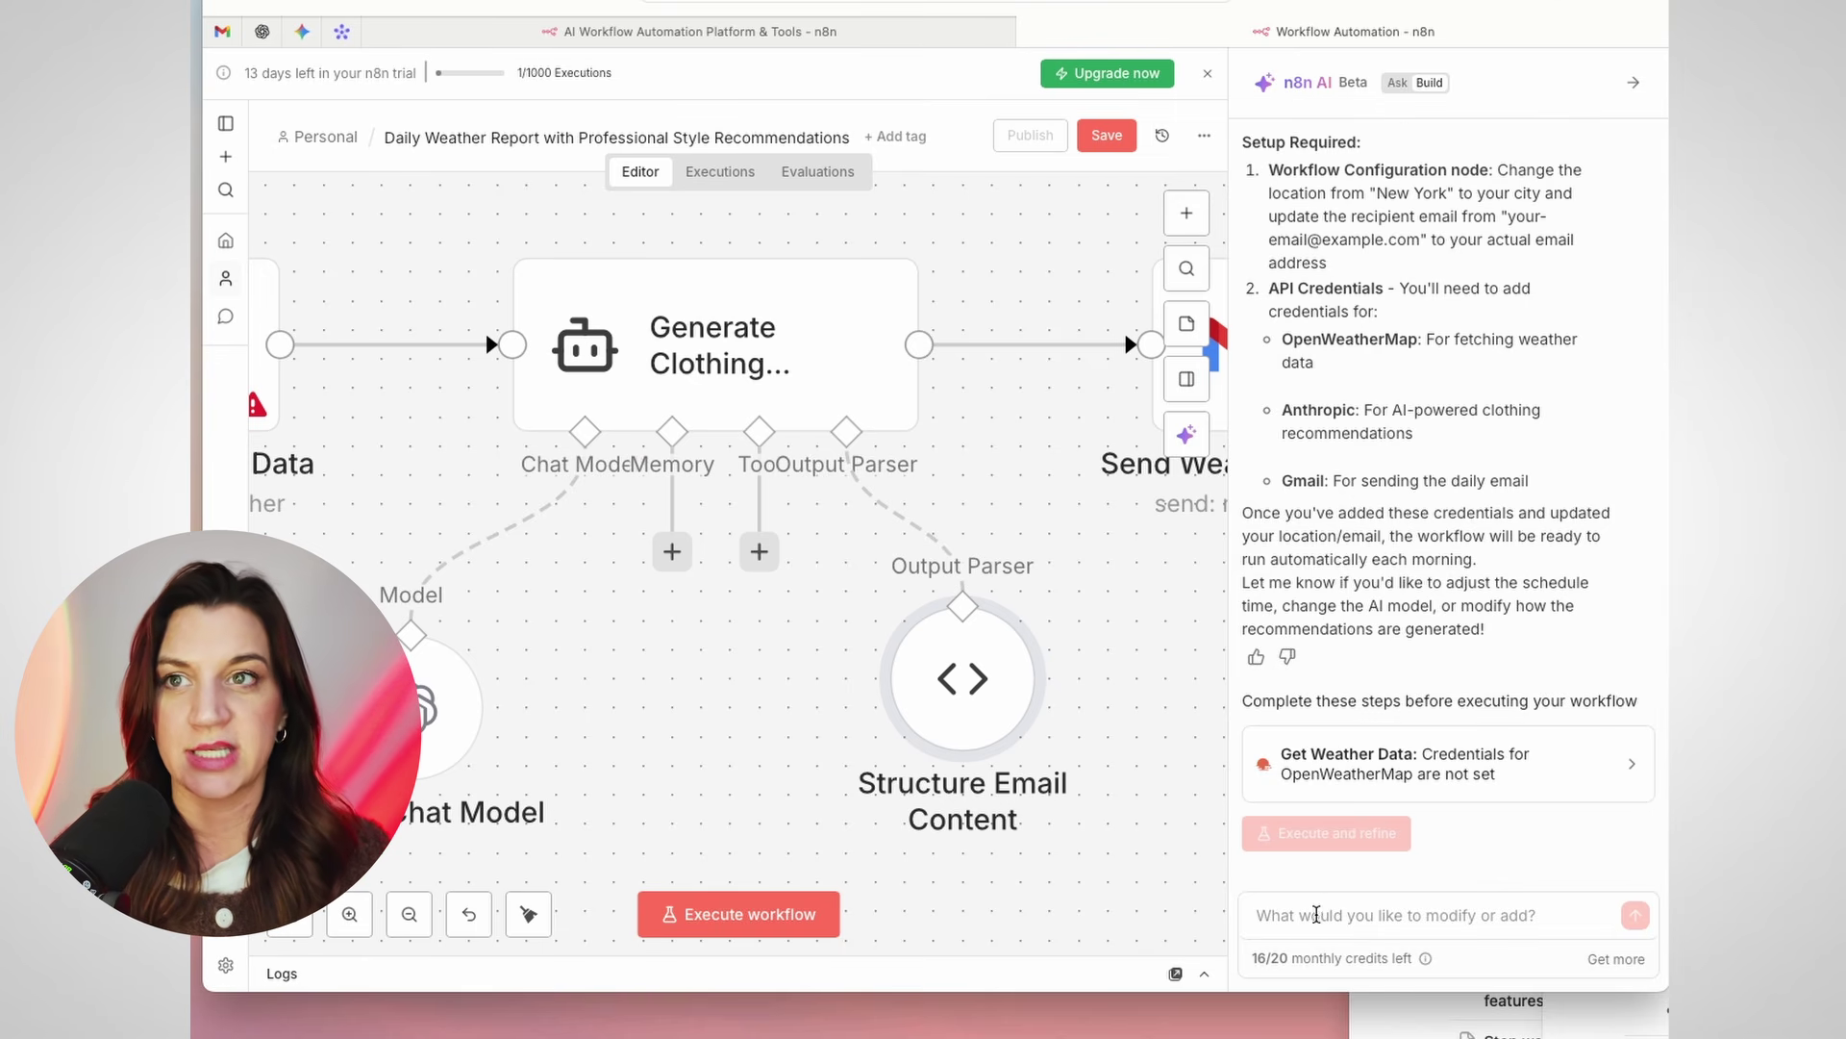
Ask the AI builder to replace the OpenWeatherMap-based Get Weather Data node with a web search for the weather
scroll(770, 673, left, 10)
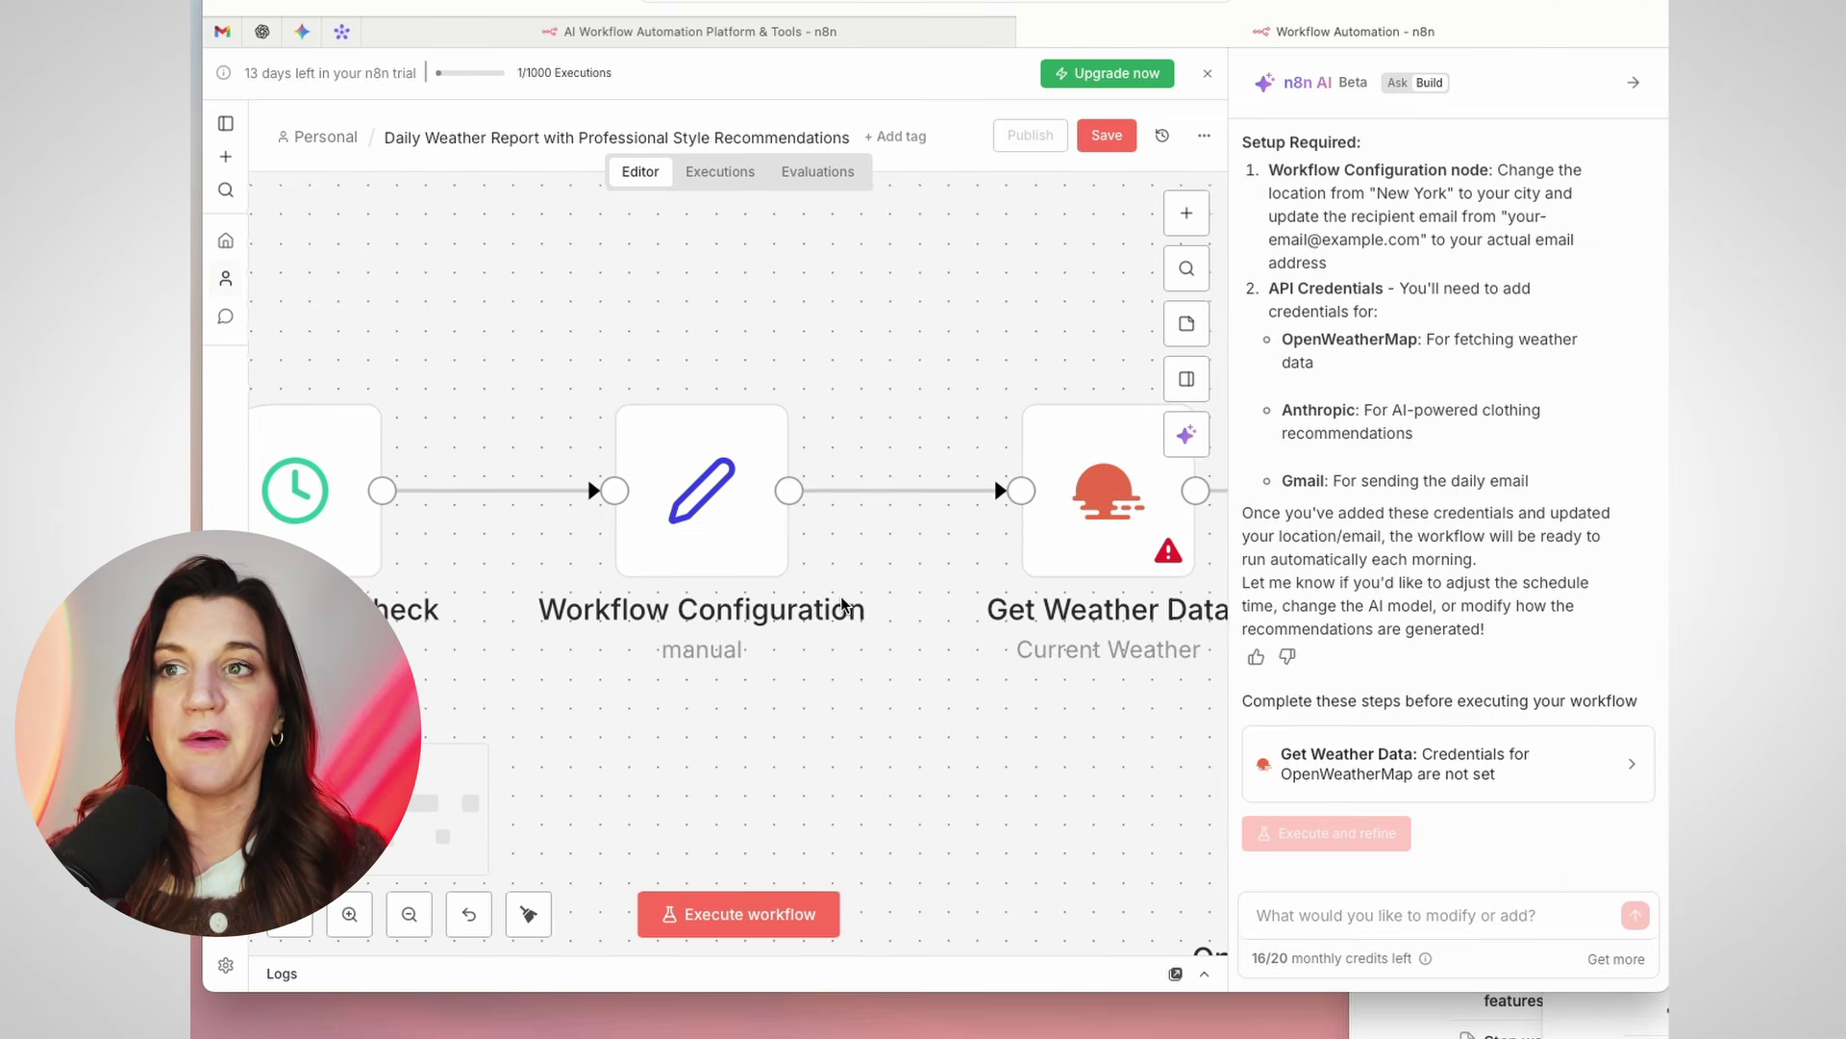
click(400, 922)
click(400, 922)
click(400, 921)
click(400, 921)
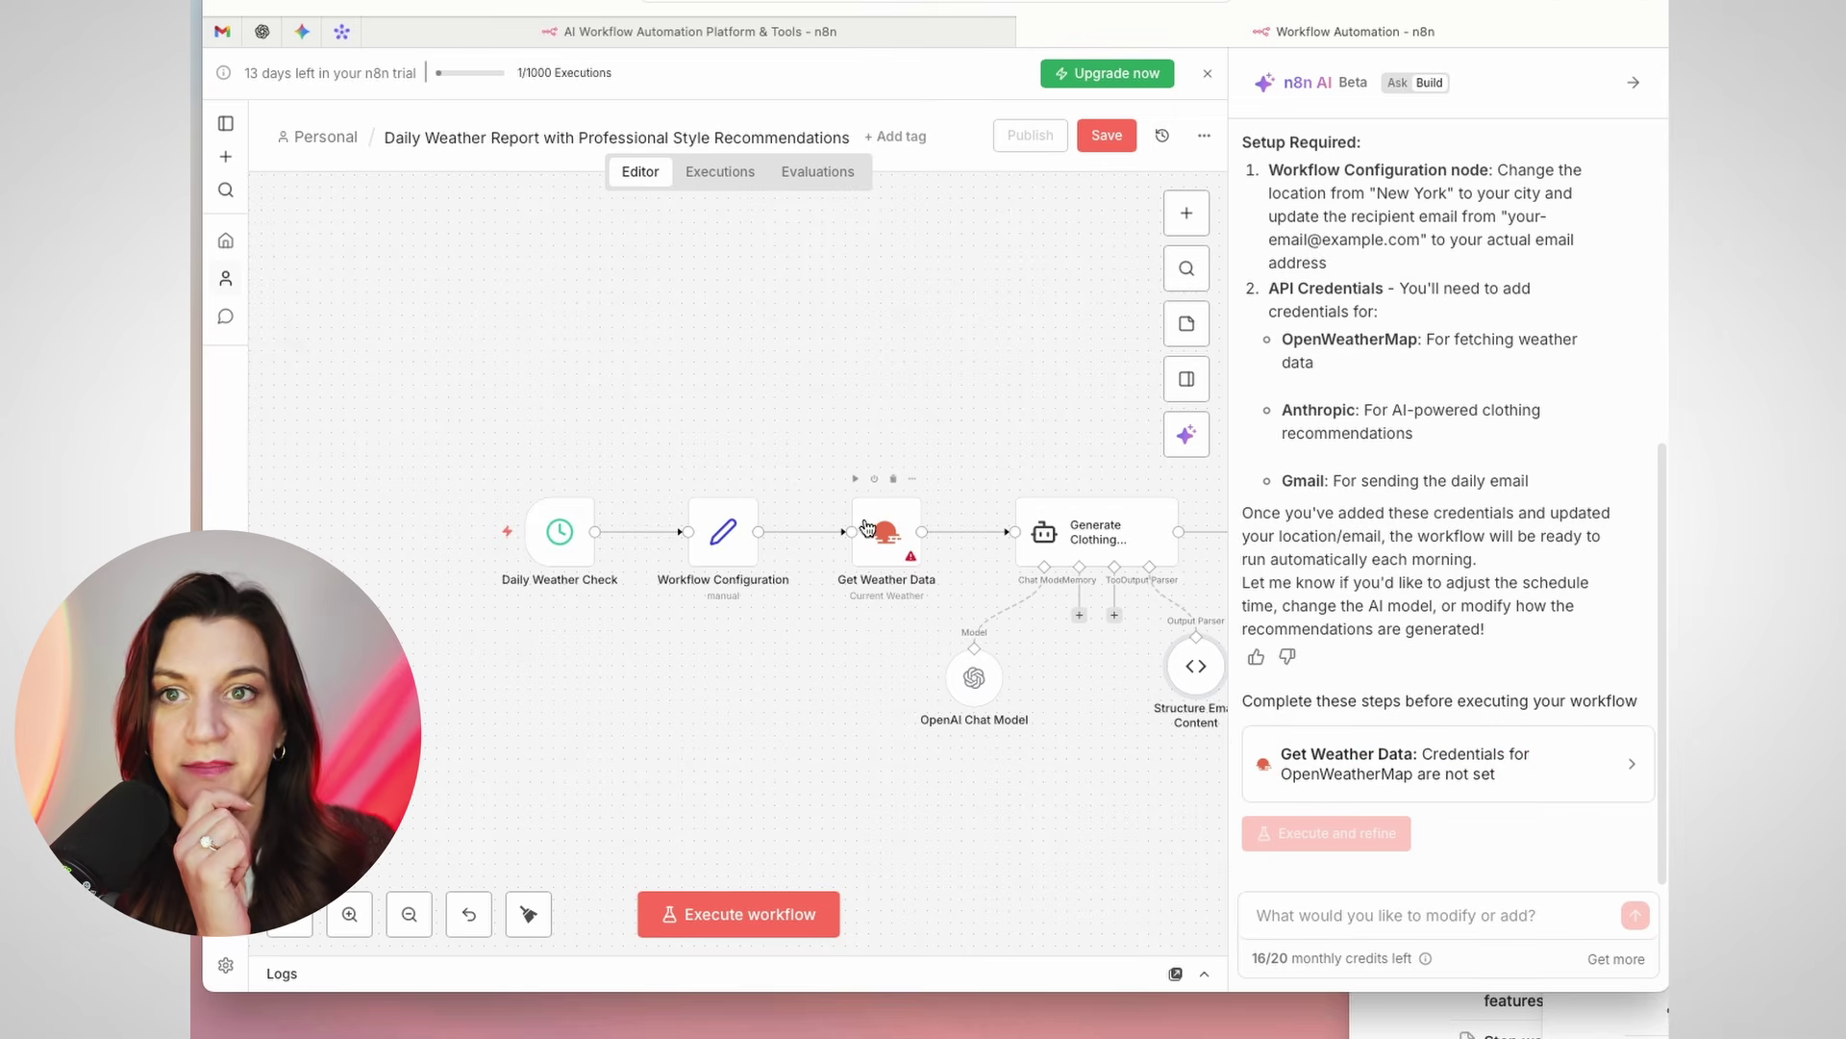
scroll(874, 549, right, 1)
click(873, 556)
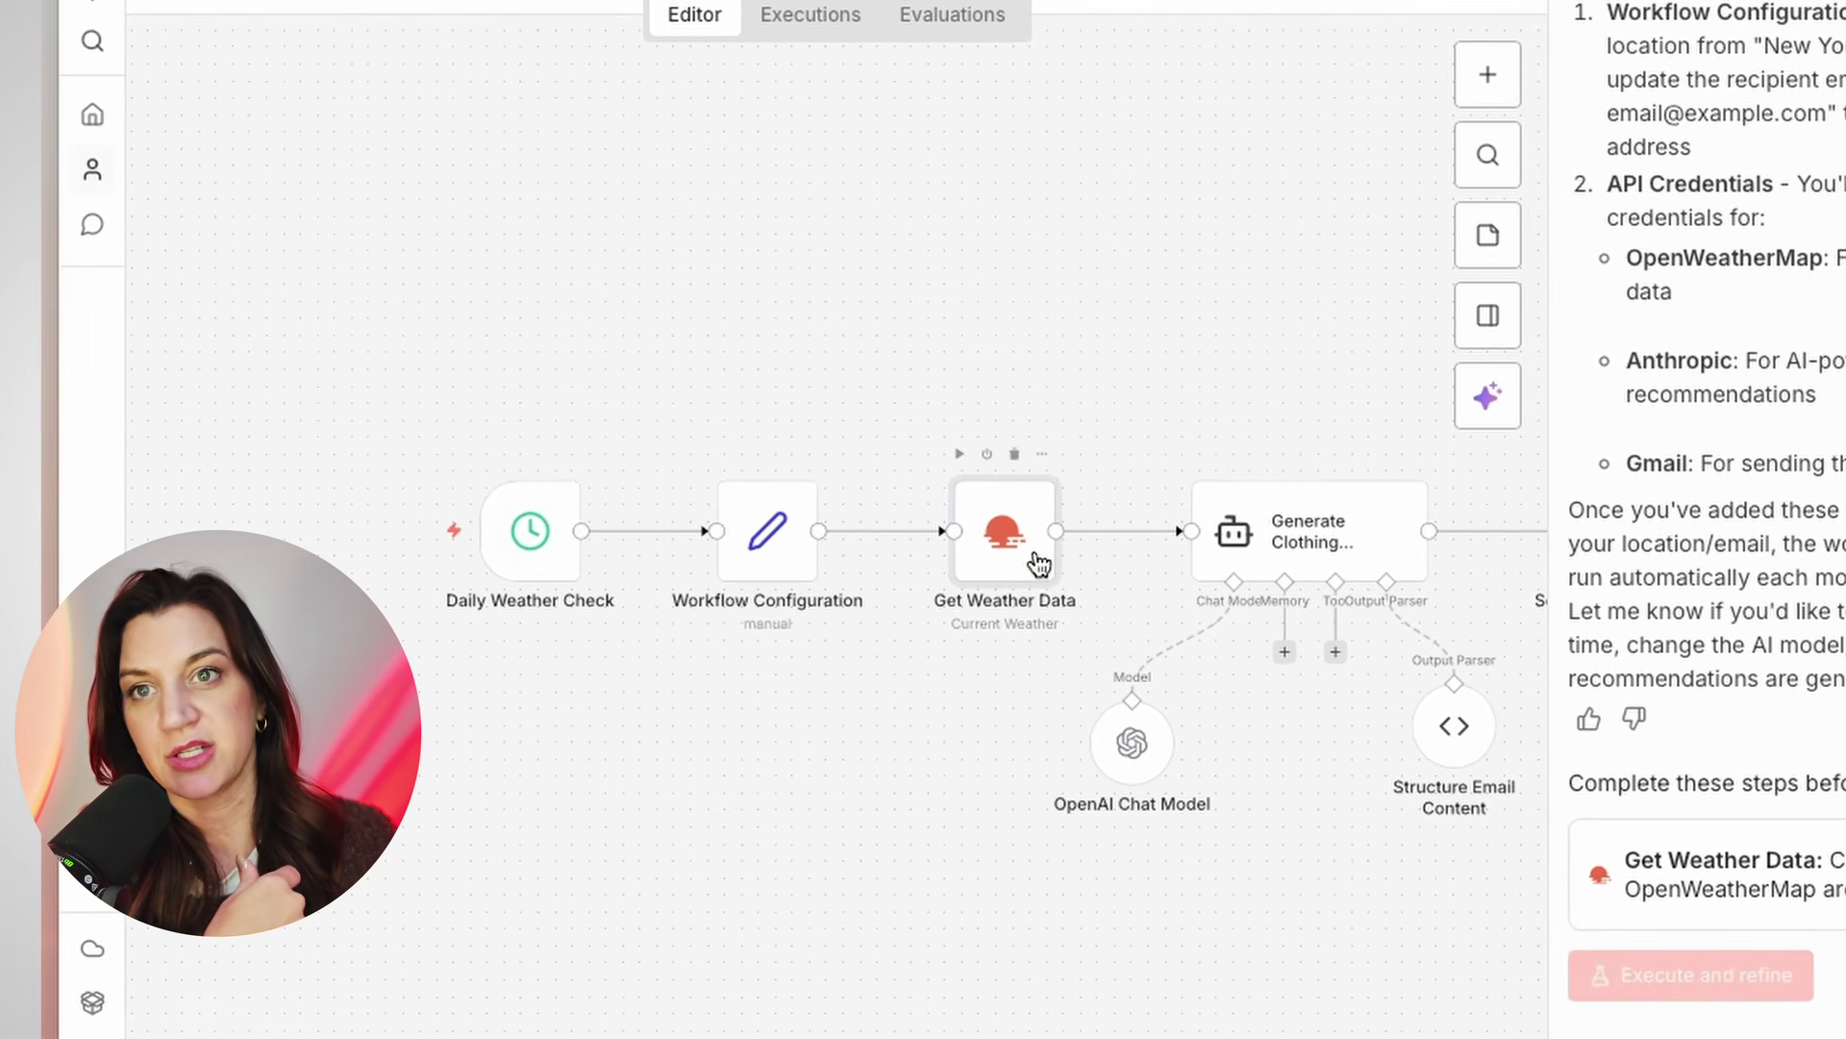
mouse_move(1045, 575)
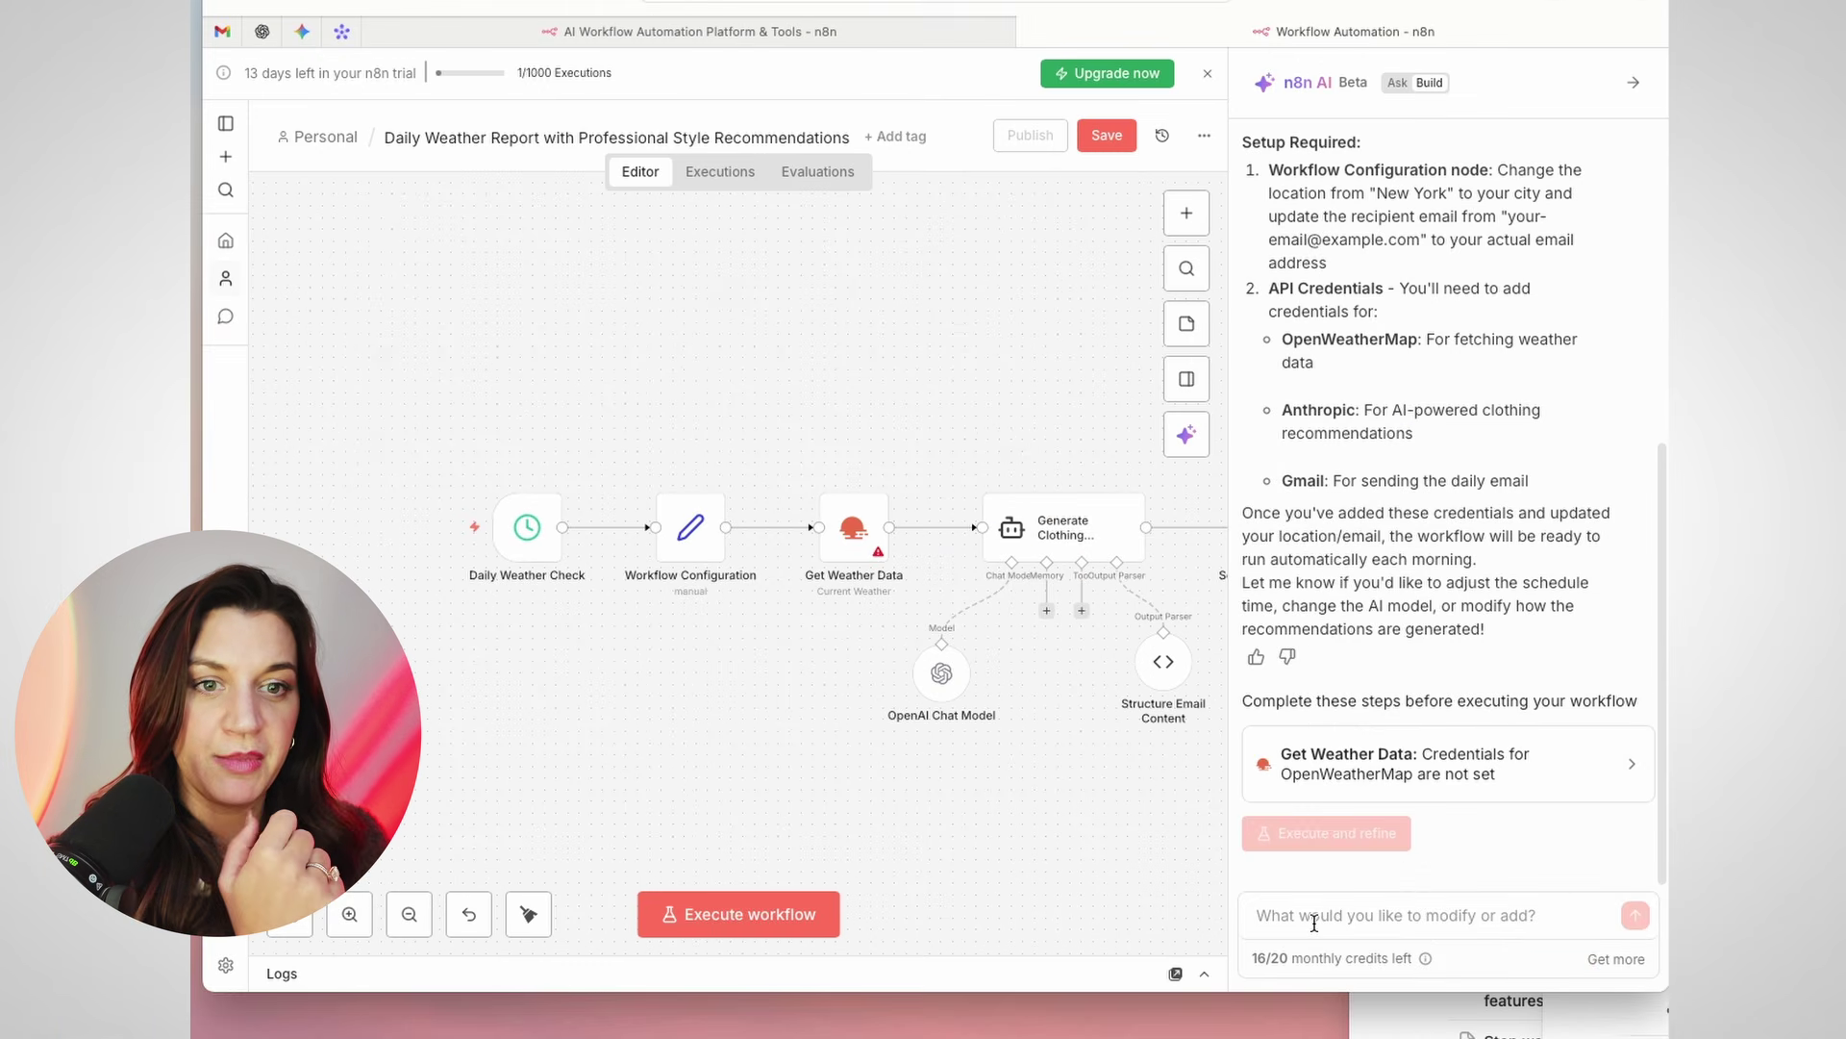
click(1314, 920)
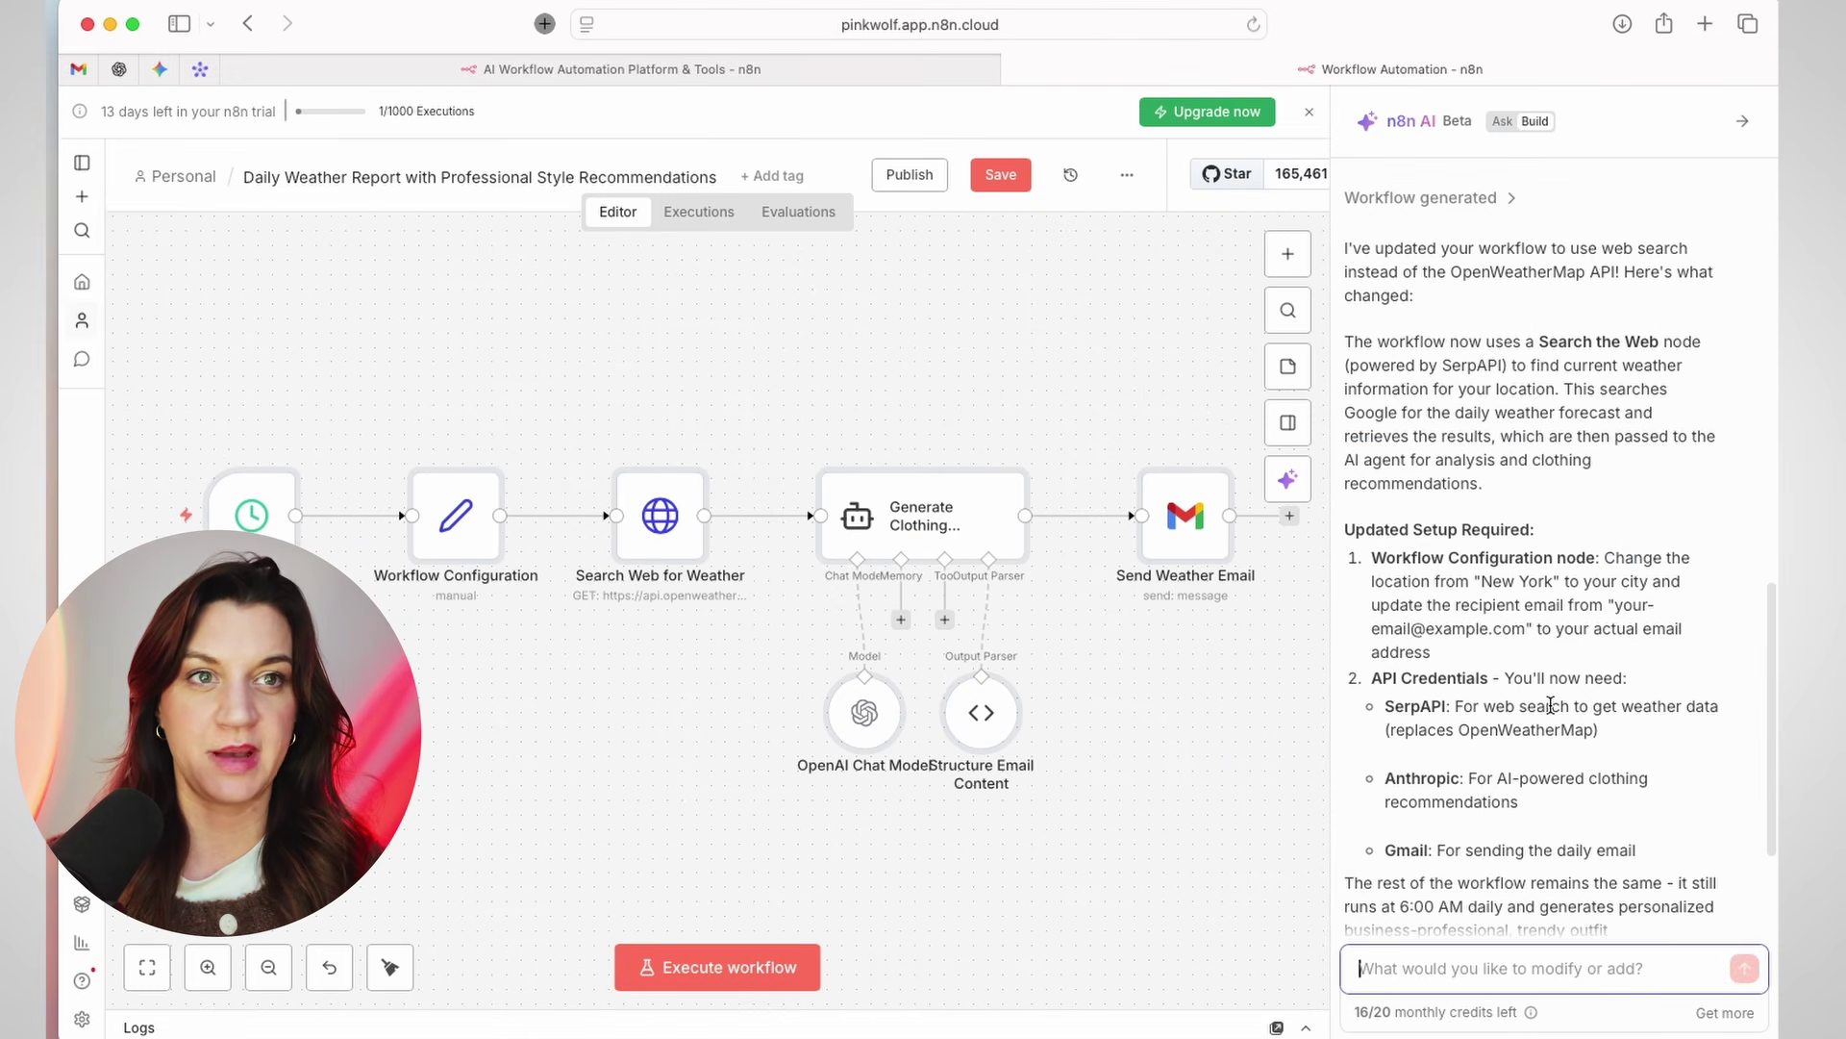
Check the updated setup instructions and set the location field in the Workflow Configuration node to Sacramento
scroll(1551, 705, down, 1)
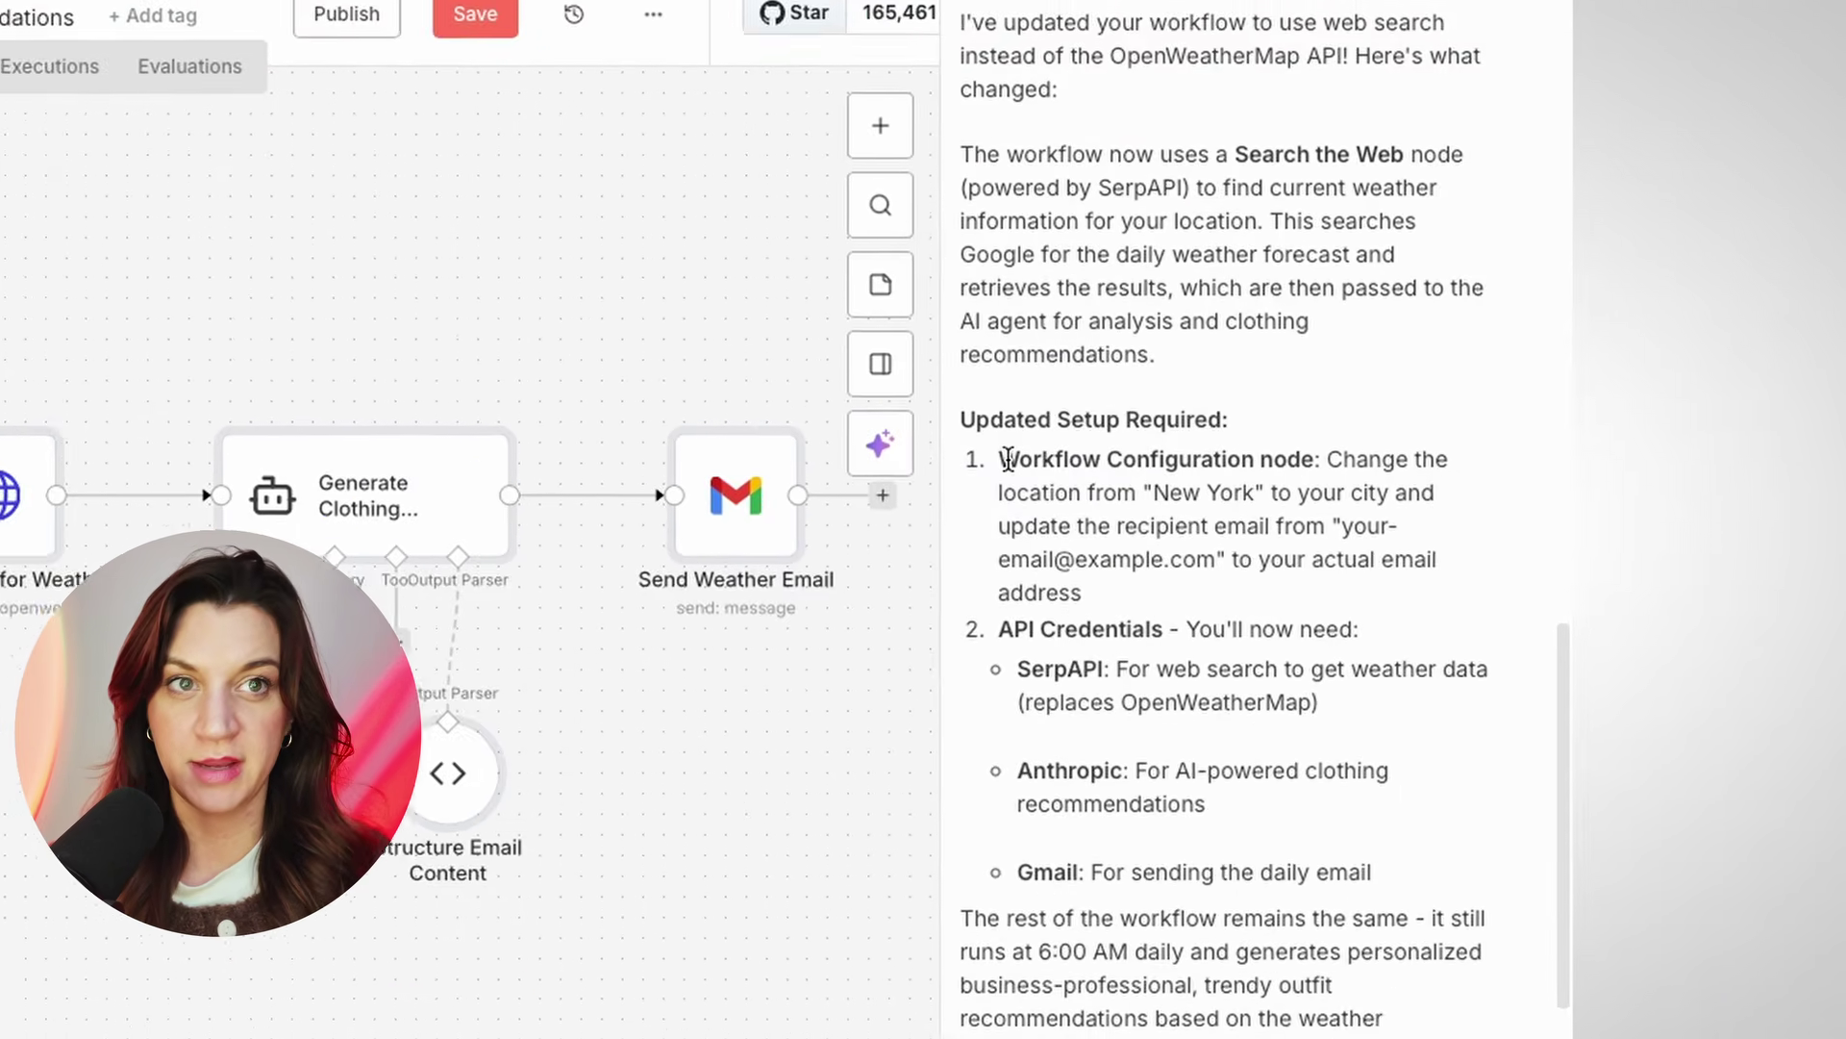
drag(1367, 490, 1559, 536)
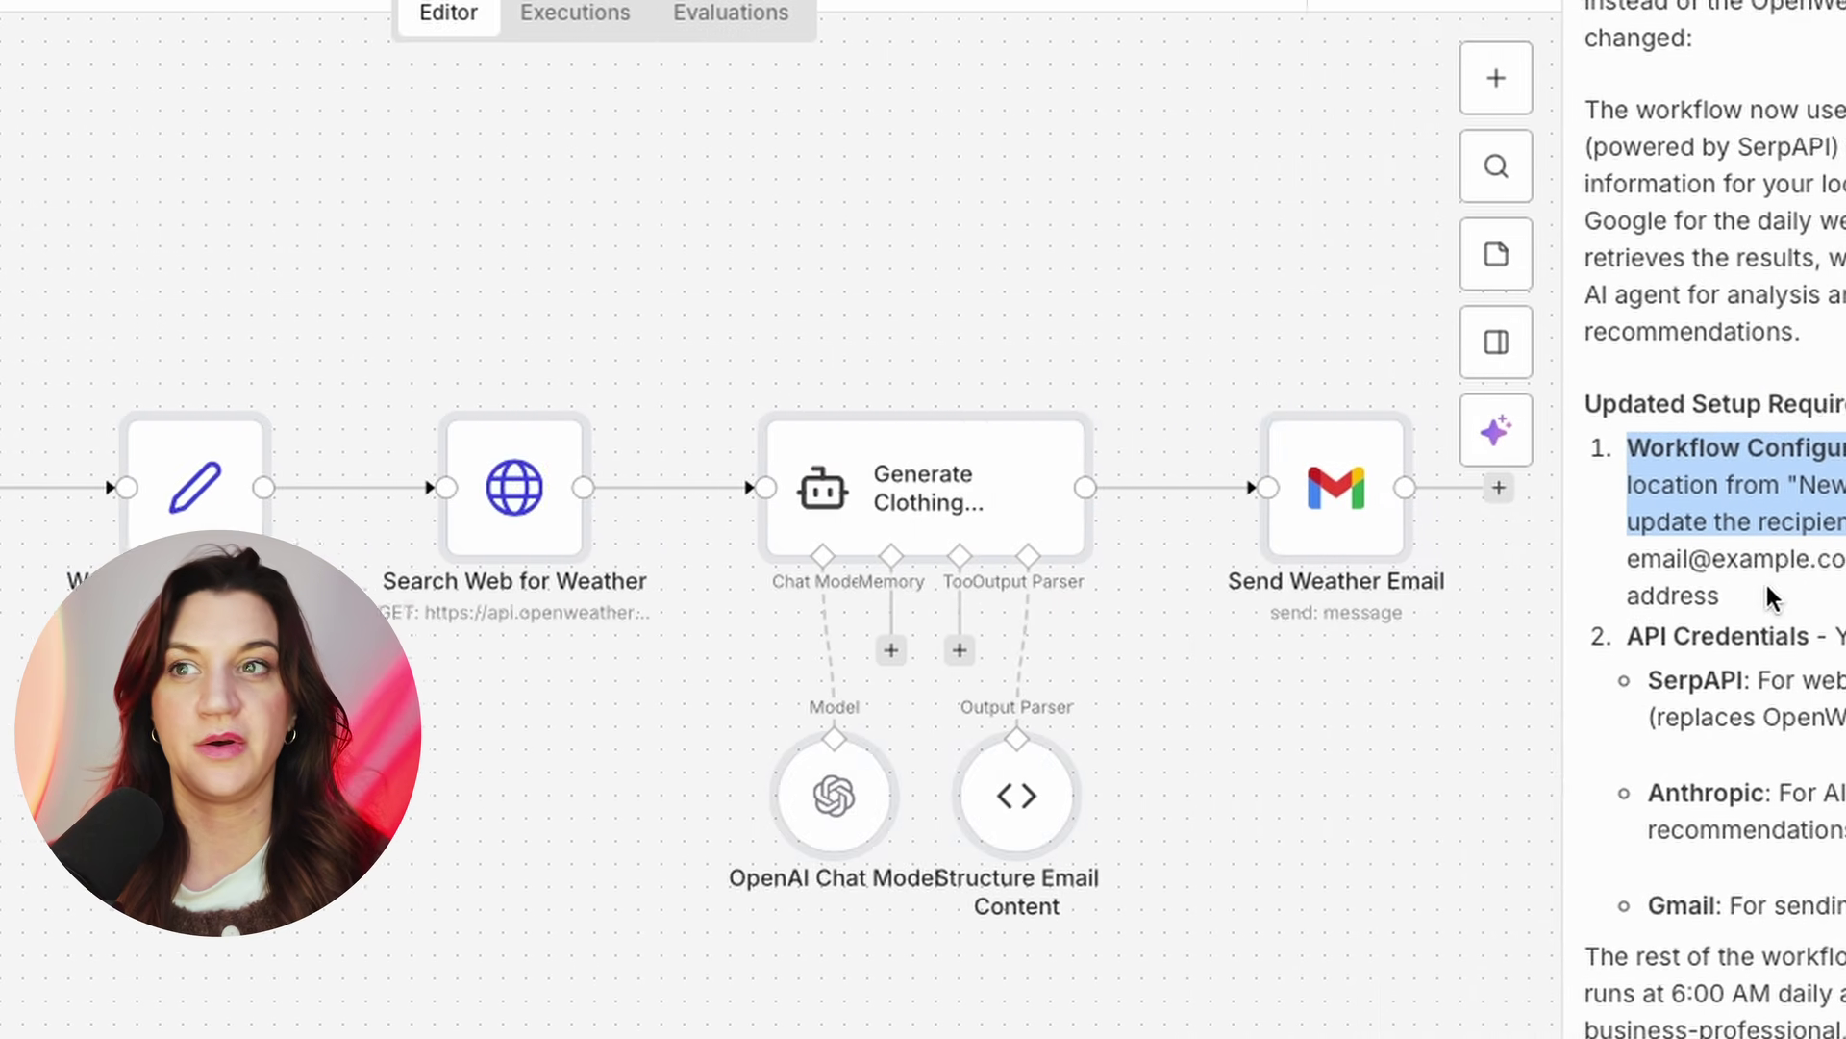
double_click(860, 522)
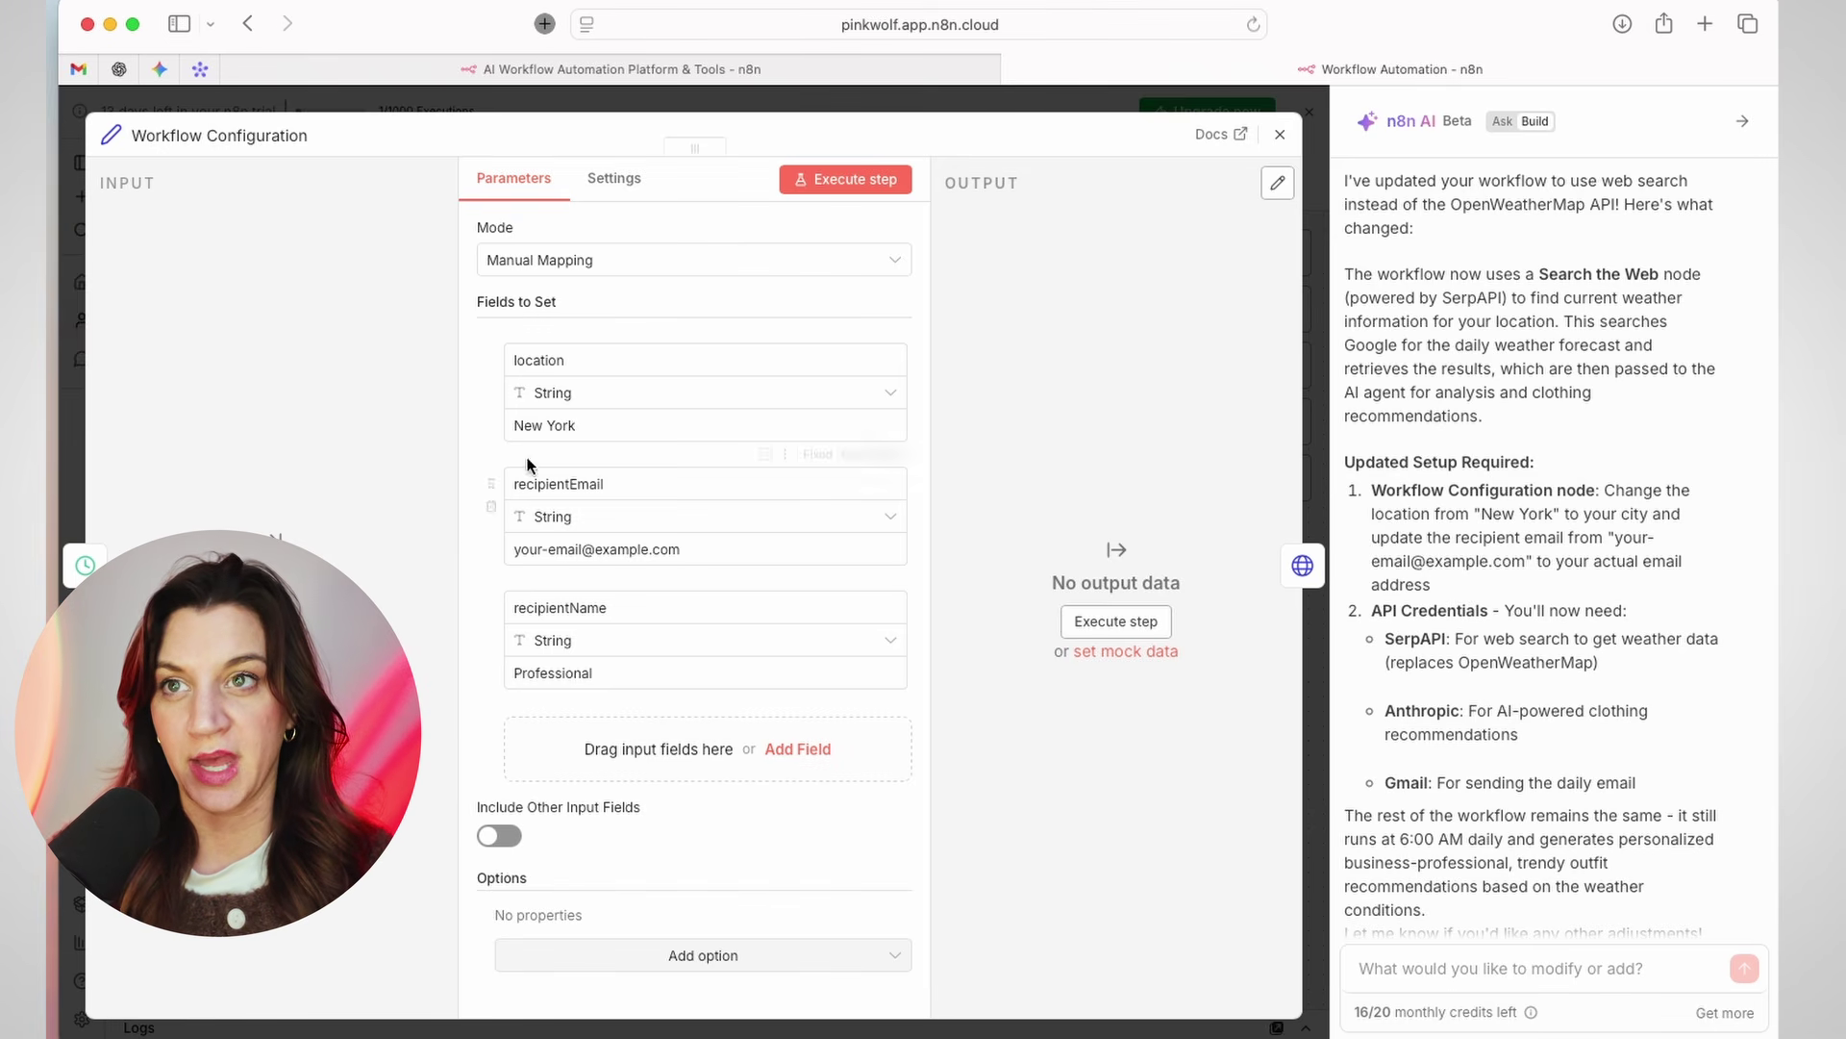
click(615, 425)
drag(616, 425, 486, 426)
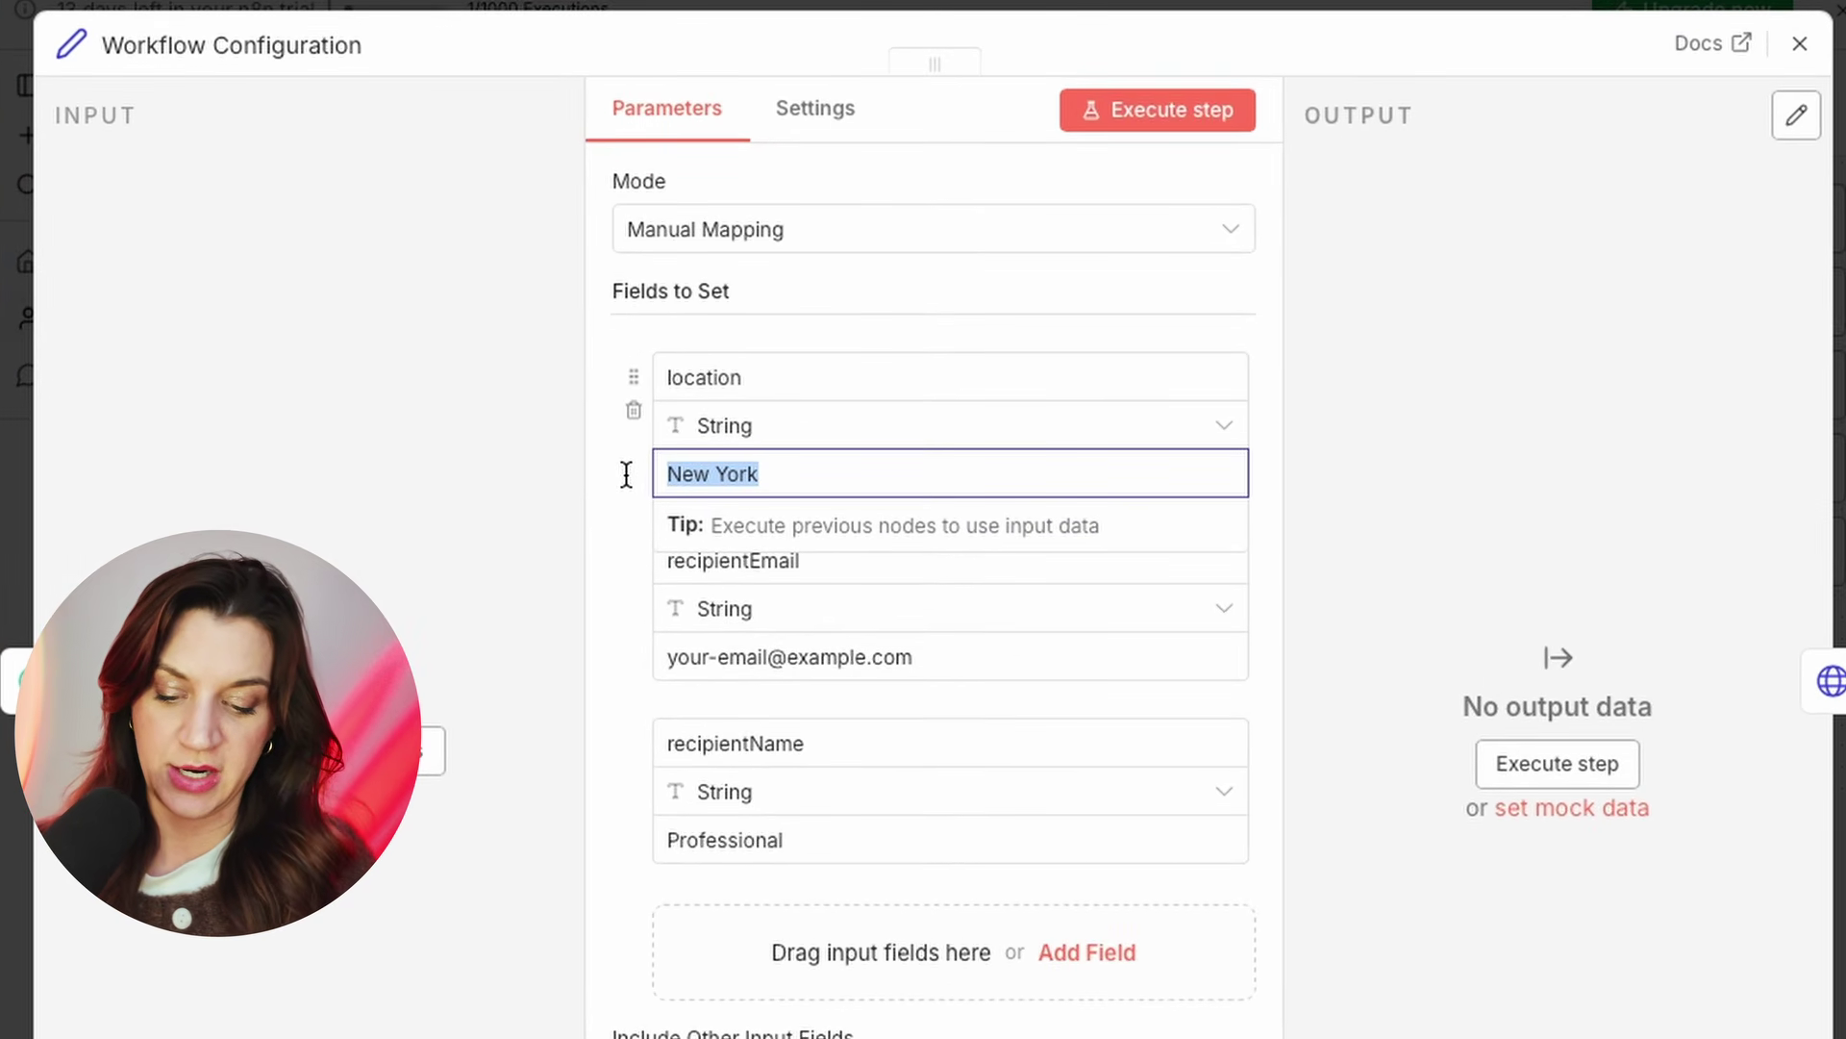
text(Sa)
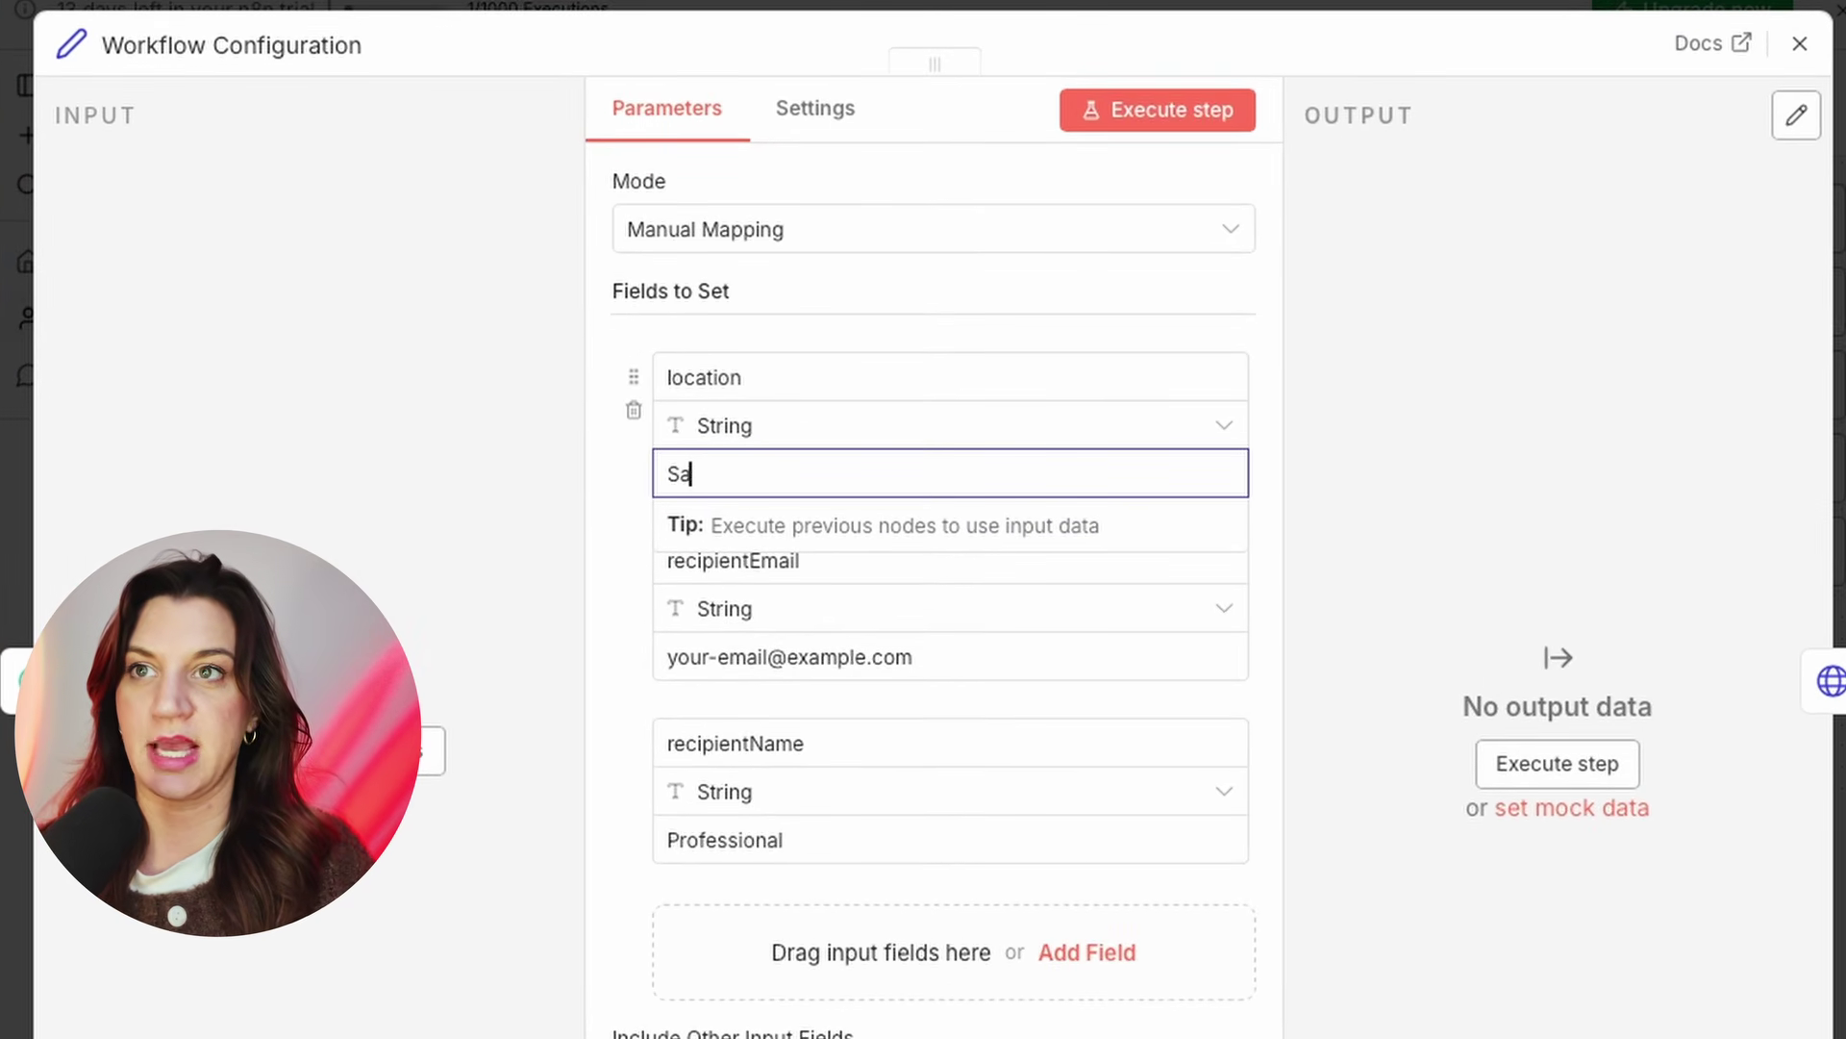
text(cramento)
Fill in the recipient's email address and set recipientName to Husband in the Workflow Configuration node
click(871, 657)
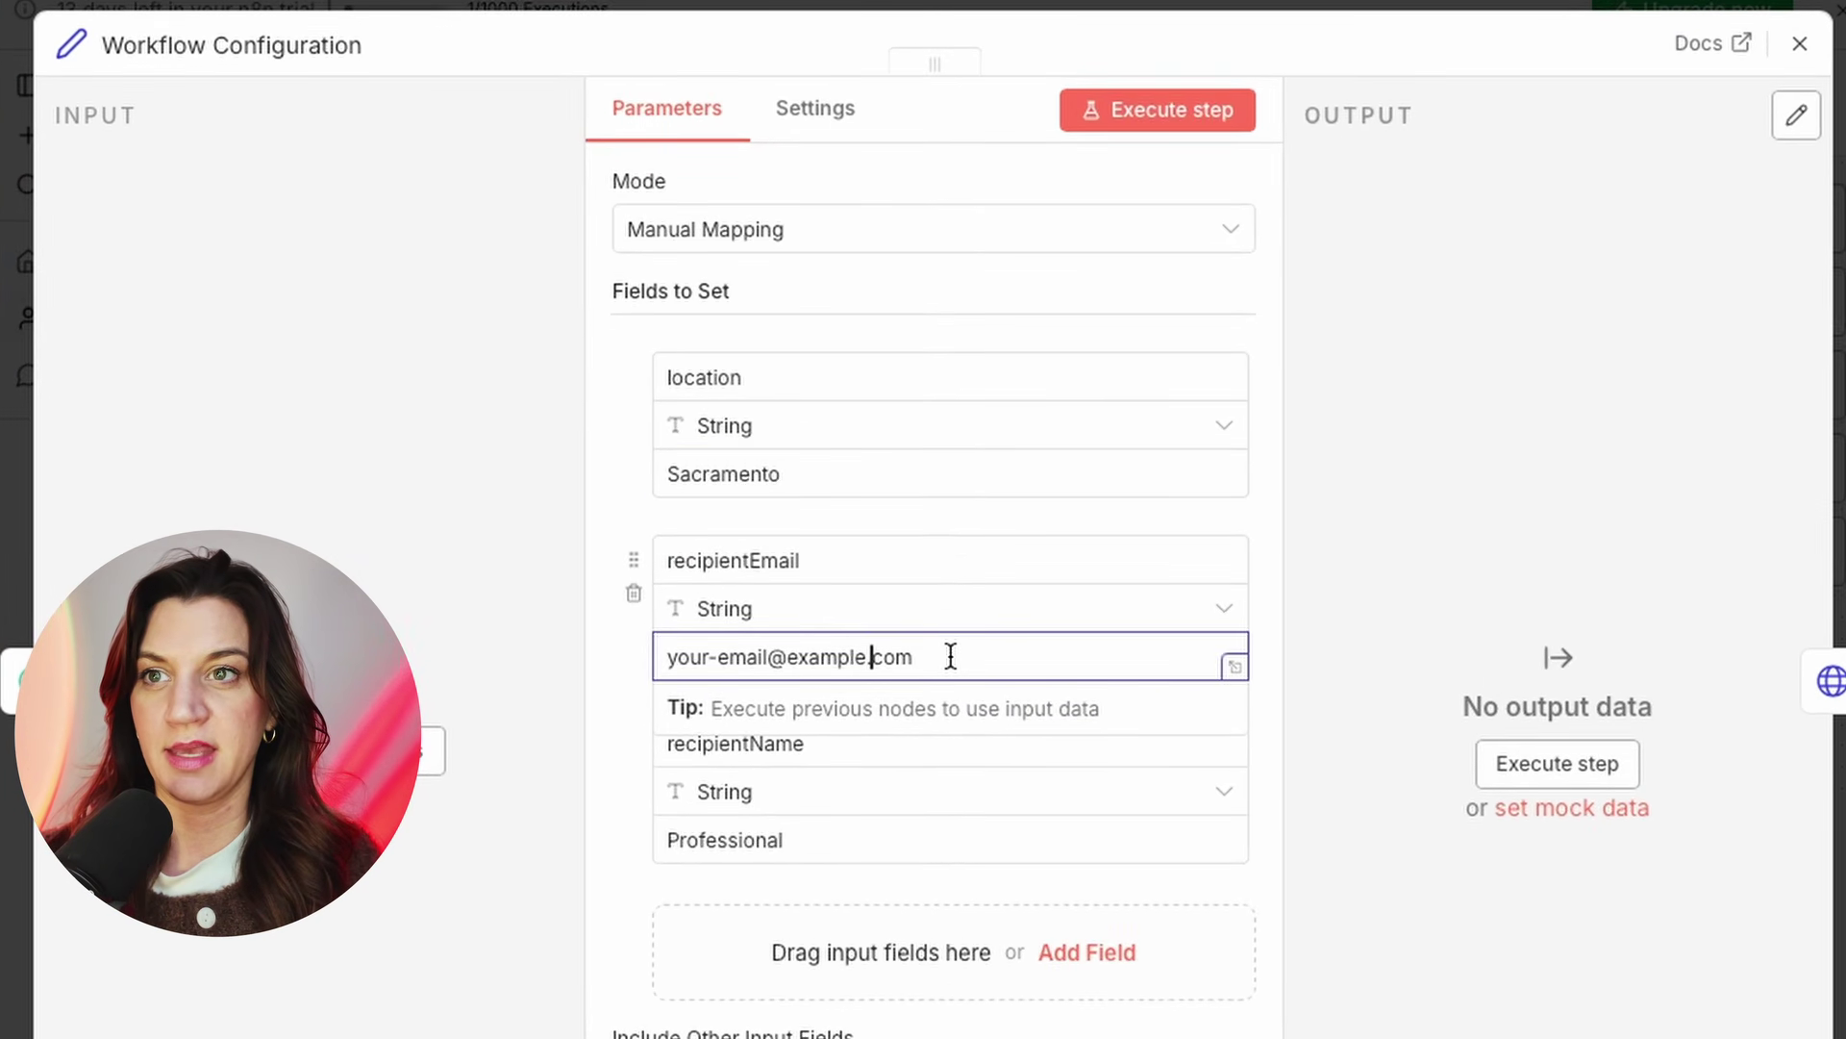
drag(950, 656, 630, 654)
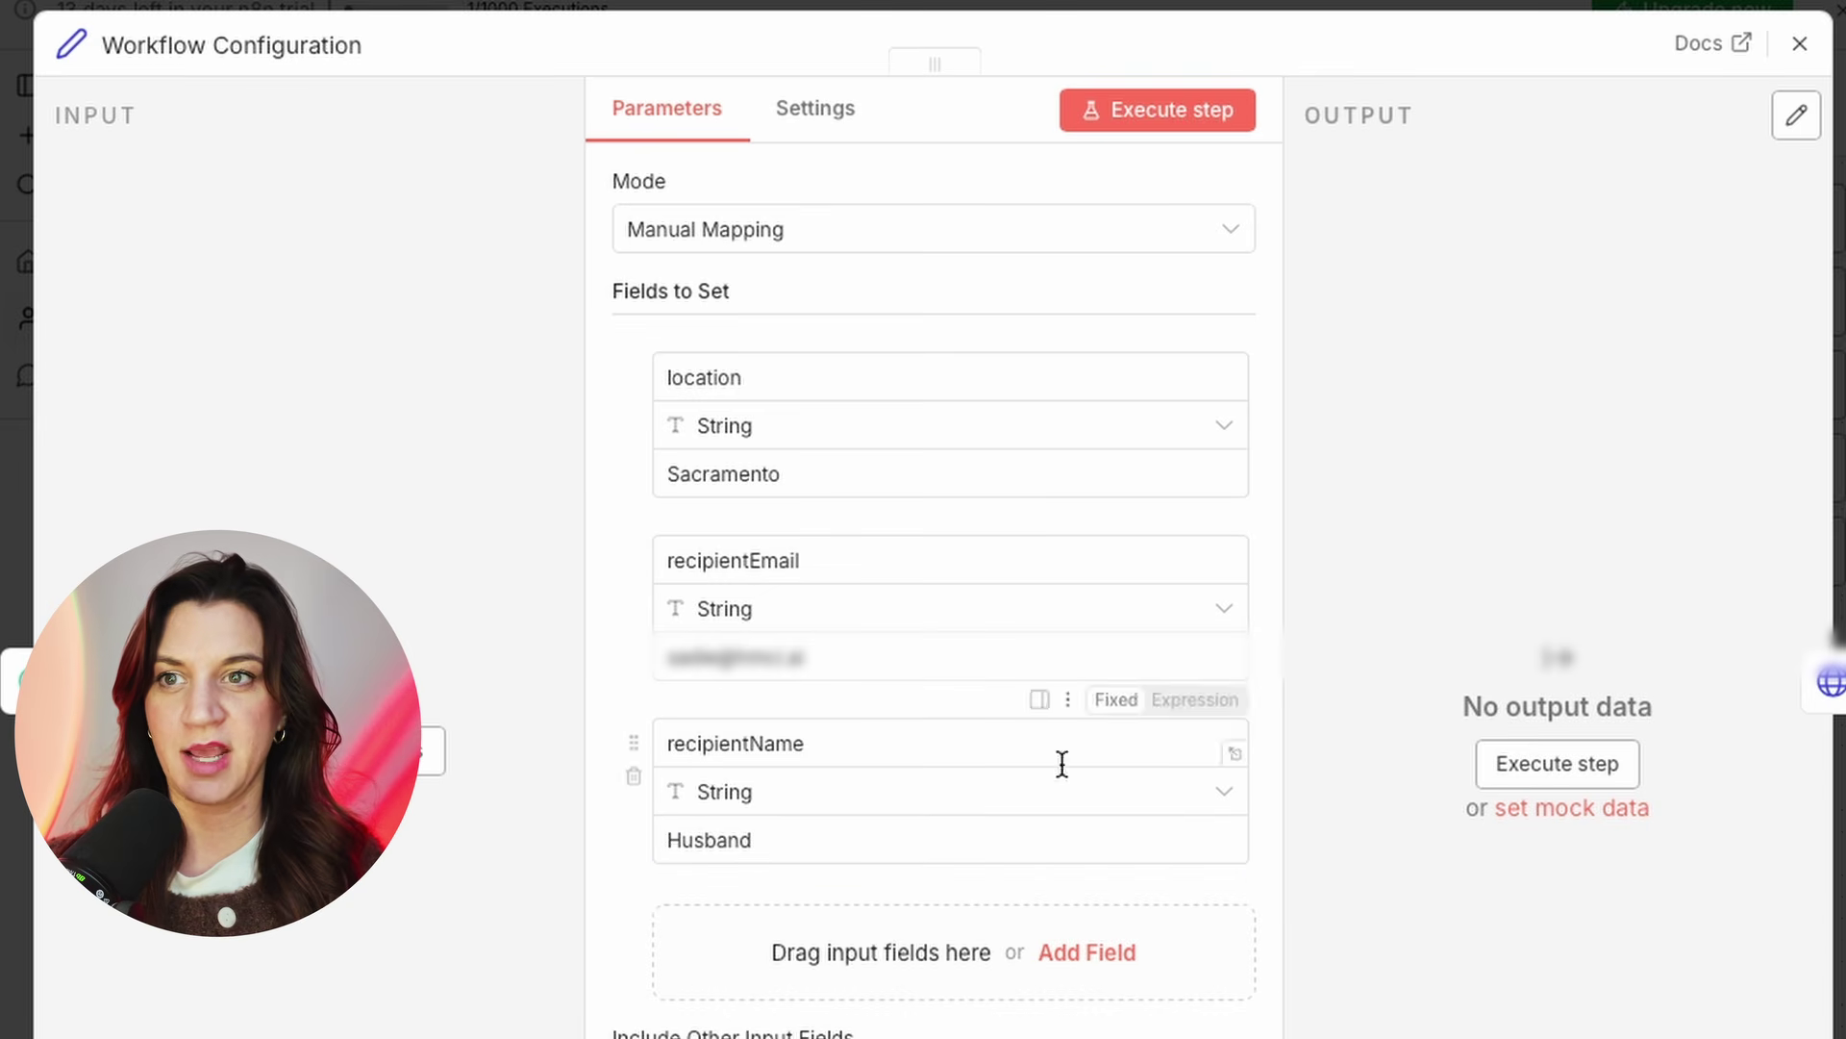
click(770, 849)
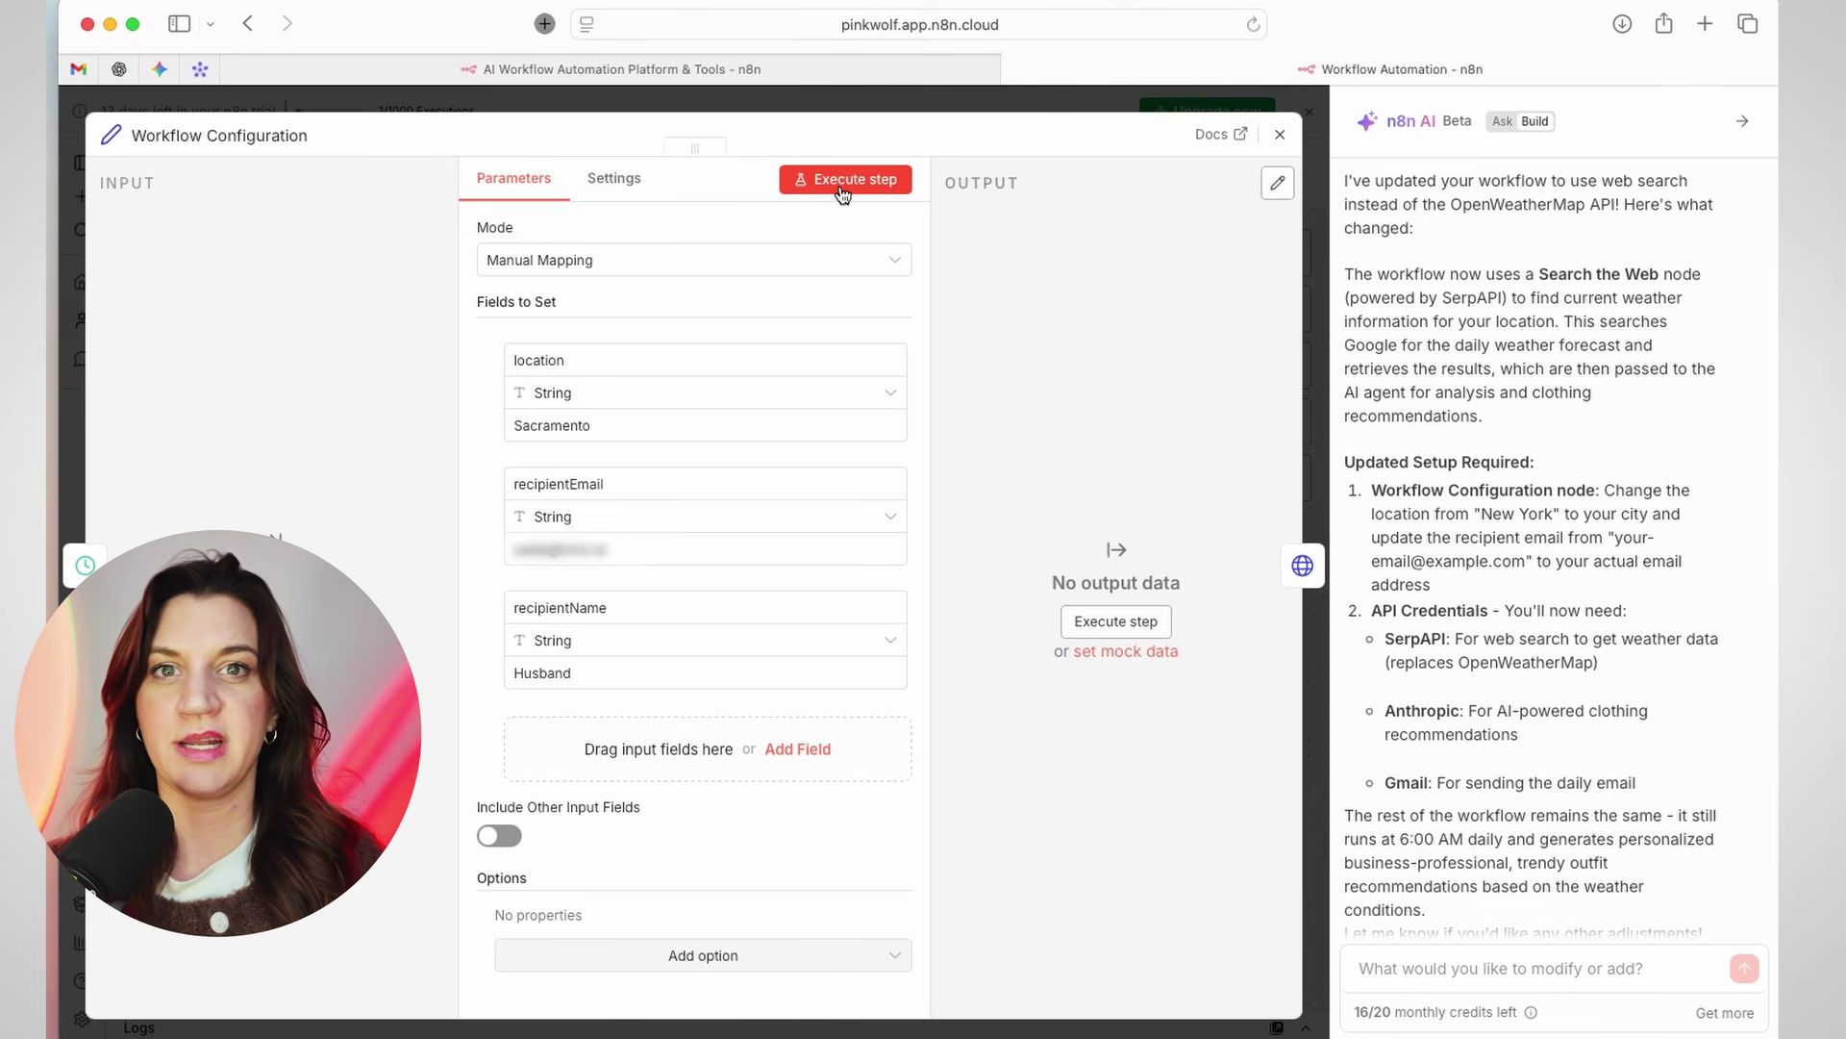
Execute the Workflow Configuration step to test its output, and close the node
click(840, 186)
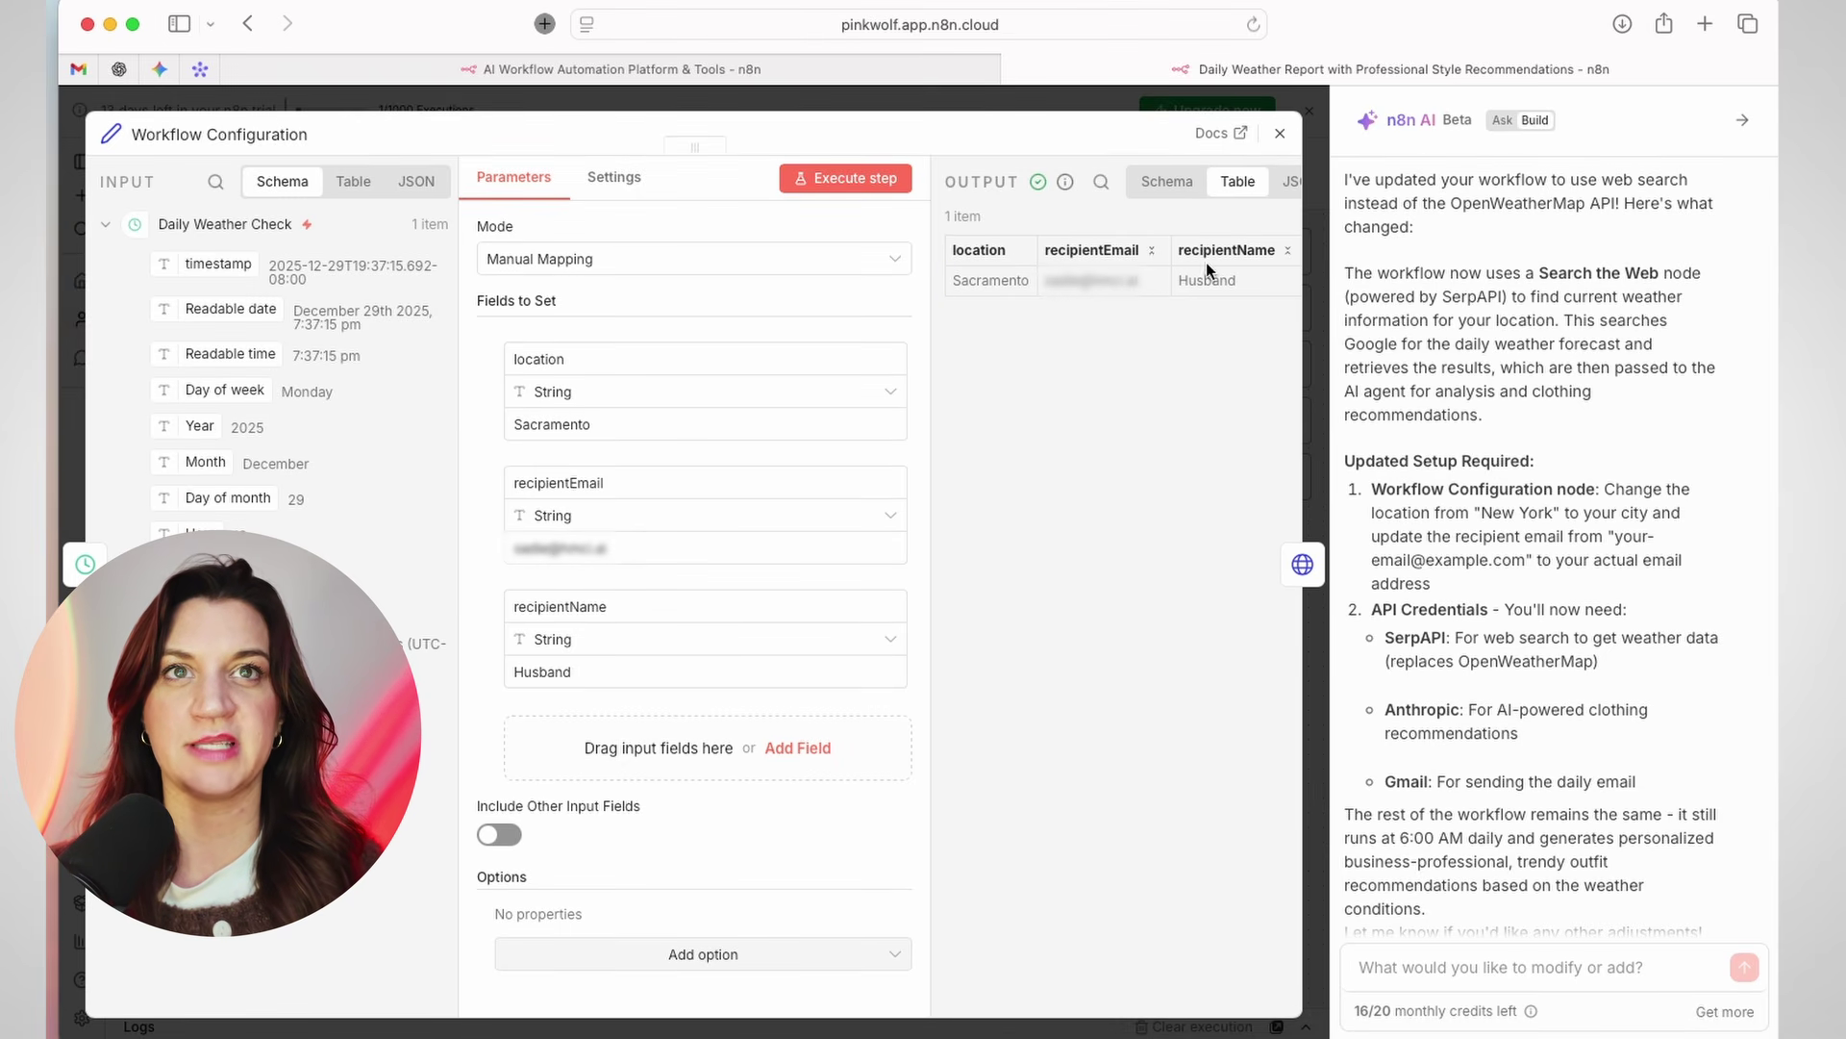
click(1276, 139)
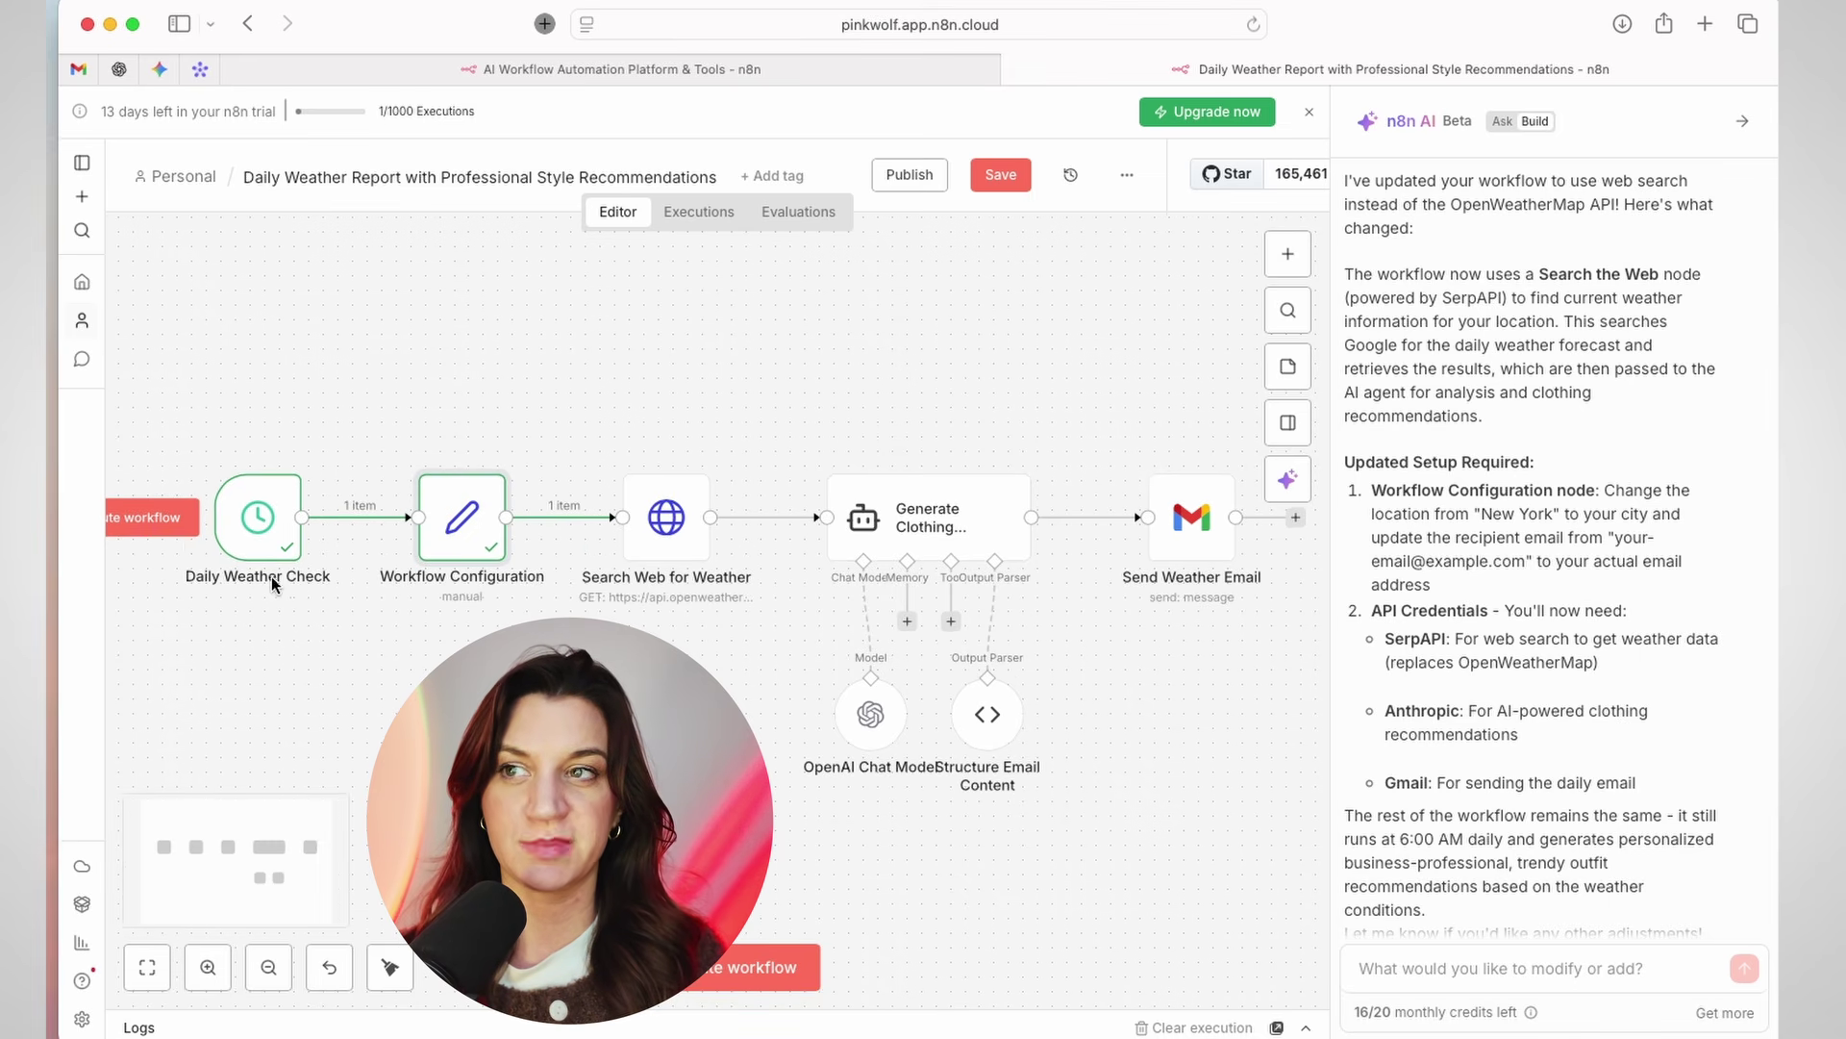
Review the Daily Weather Check trigger schedule, and execute the Search Web for Weather node to test it
double_click(245, 518)
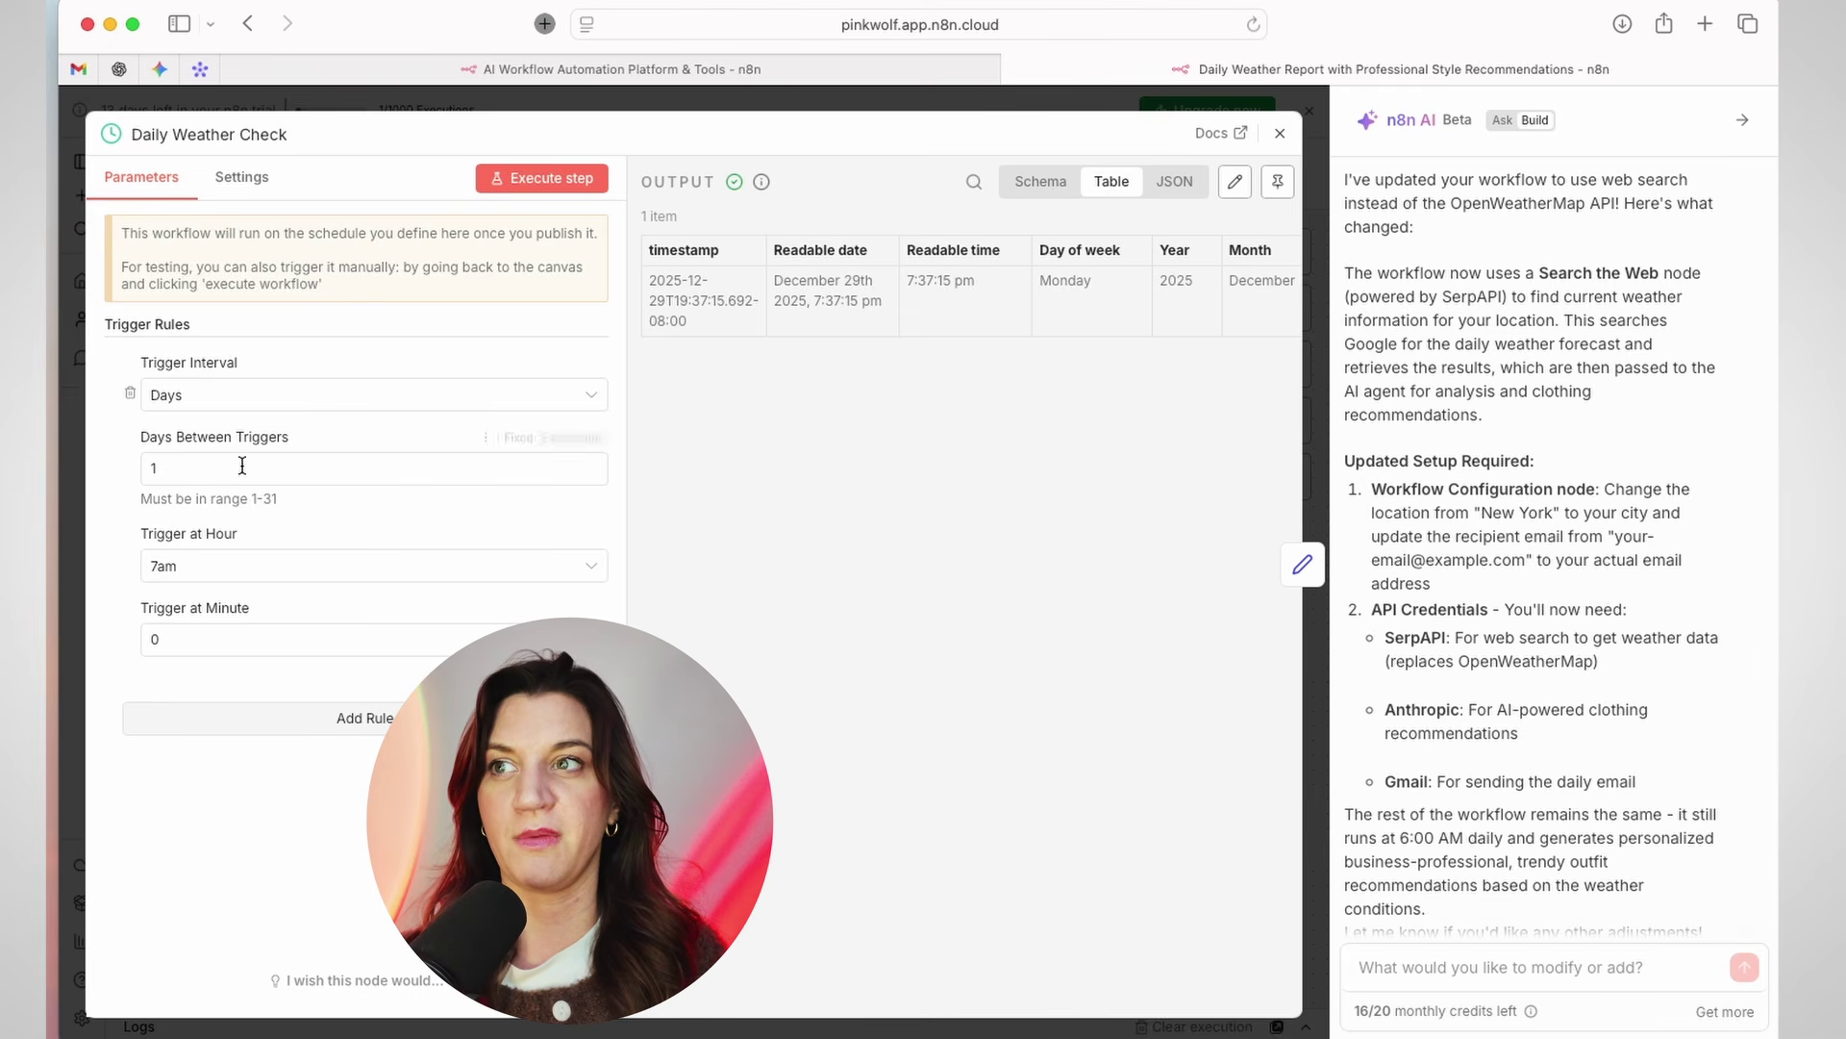
click(1280, 132)
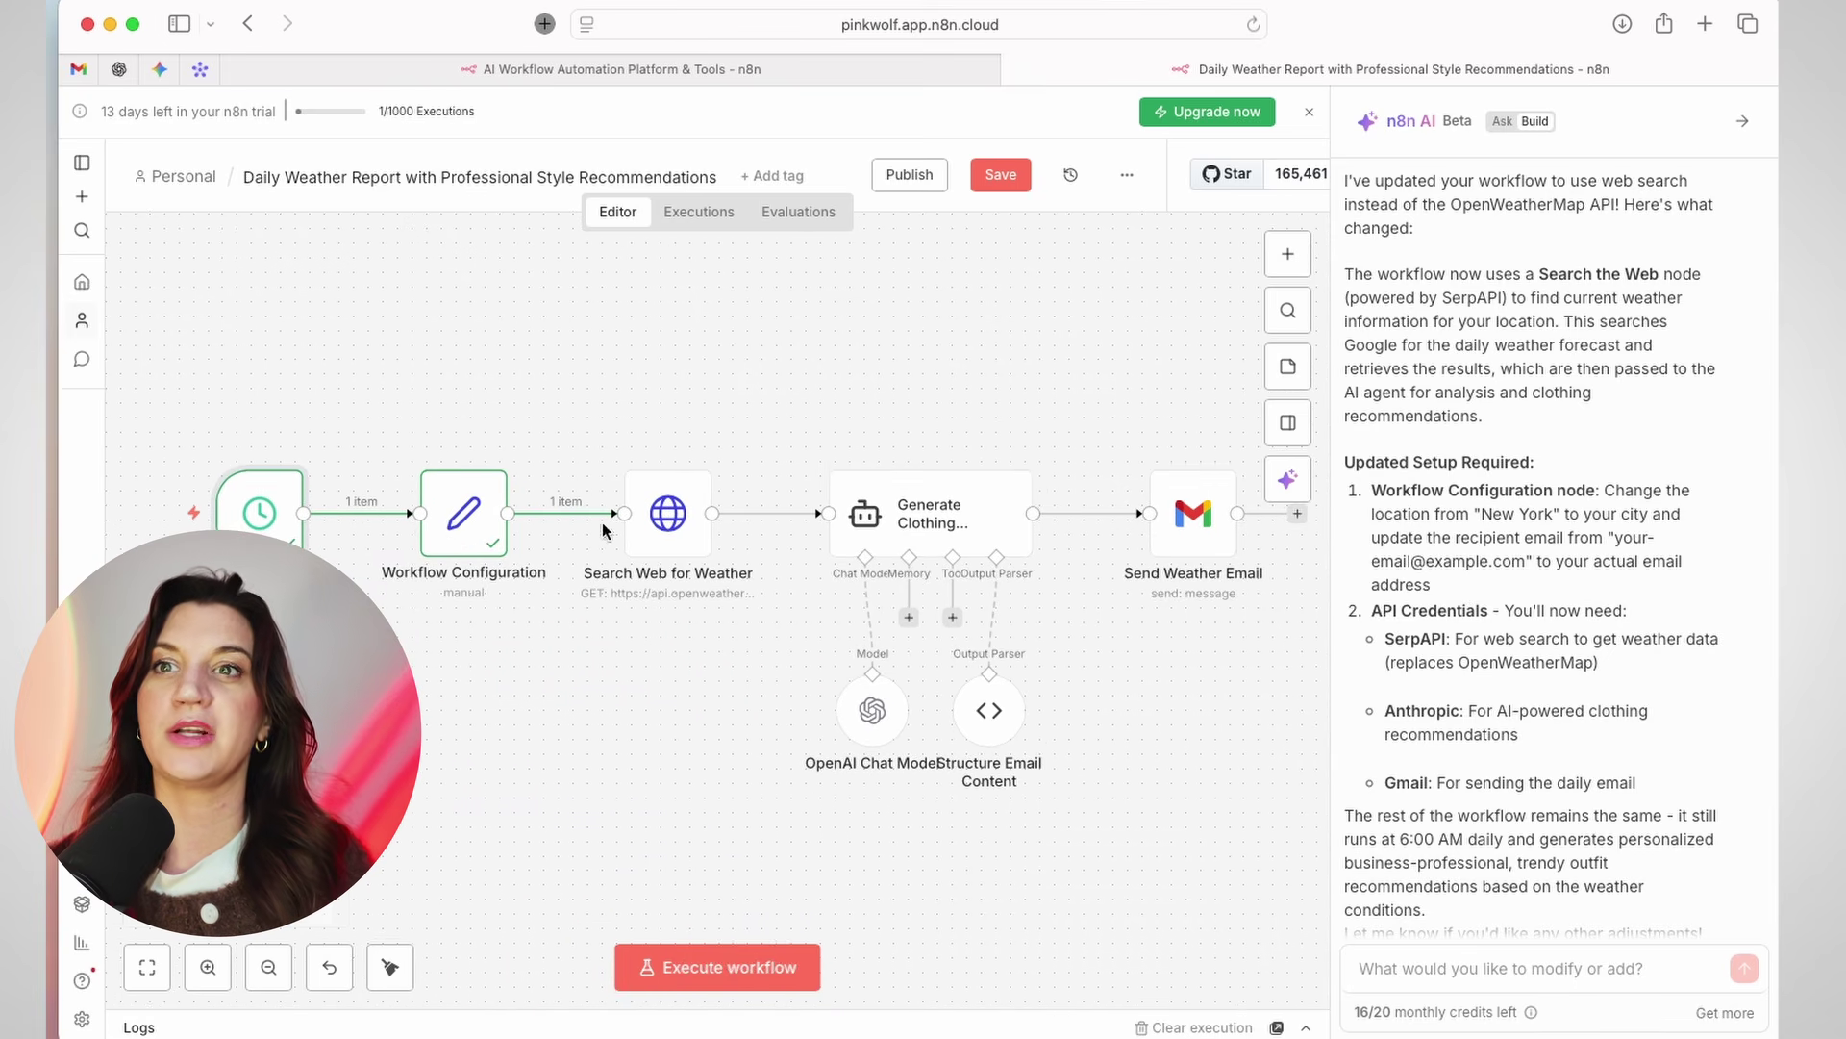
double_click(654, 520)
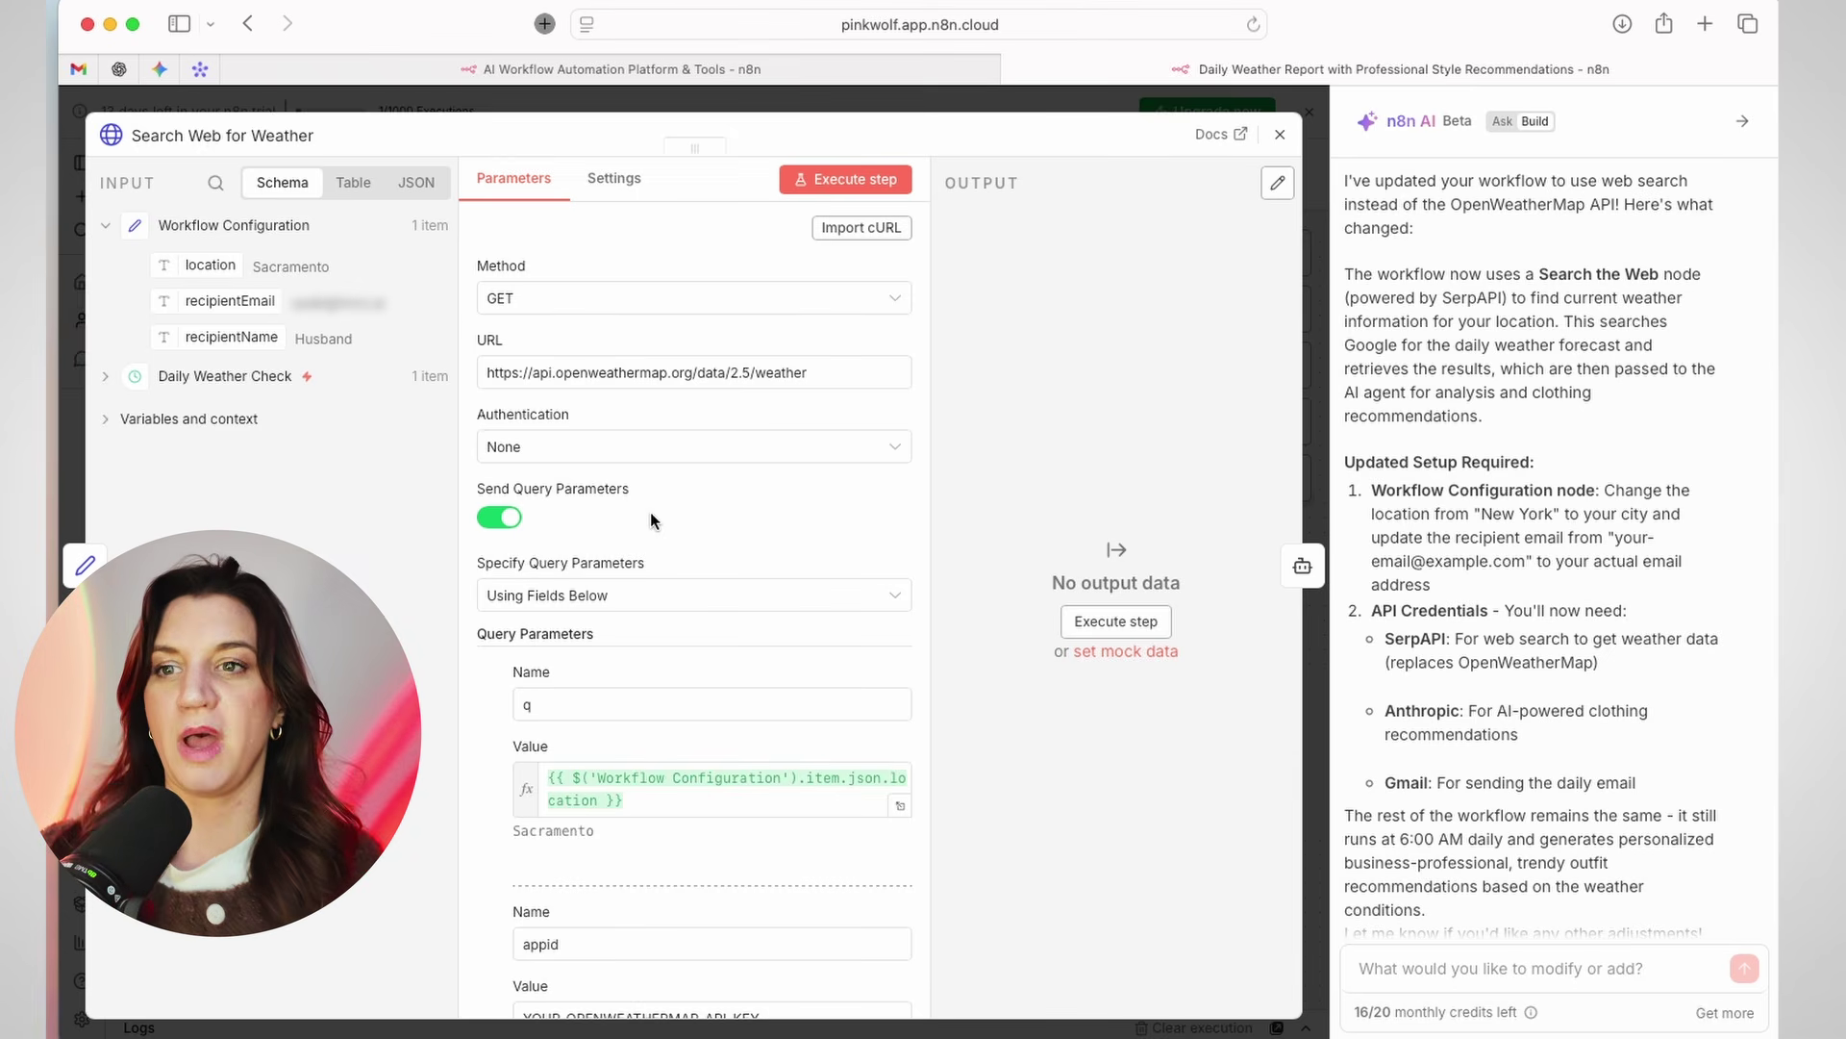
click(831, 179)
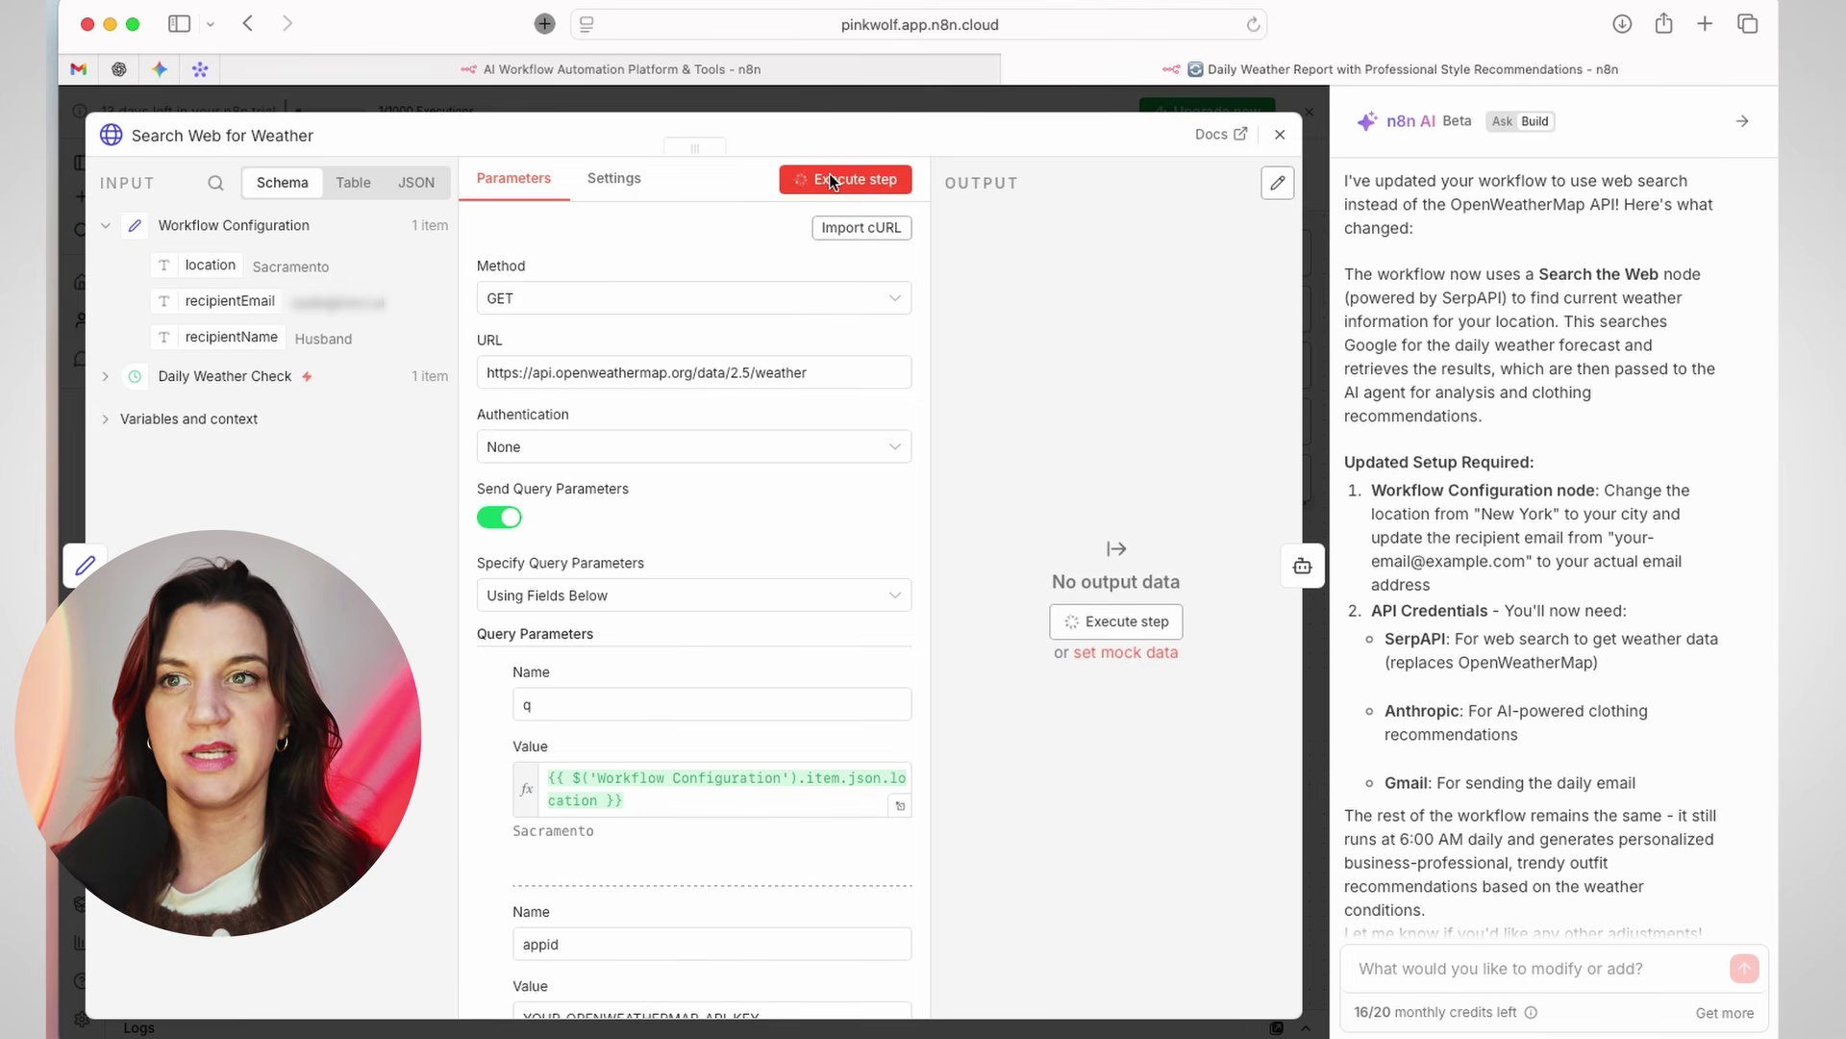
Ask the AI builder about the Search Web for Weather error, read its credential instructions, and reopen that node
click(997, 404)
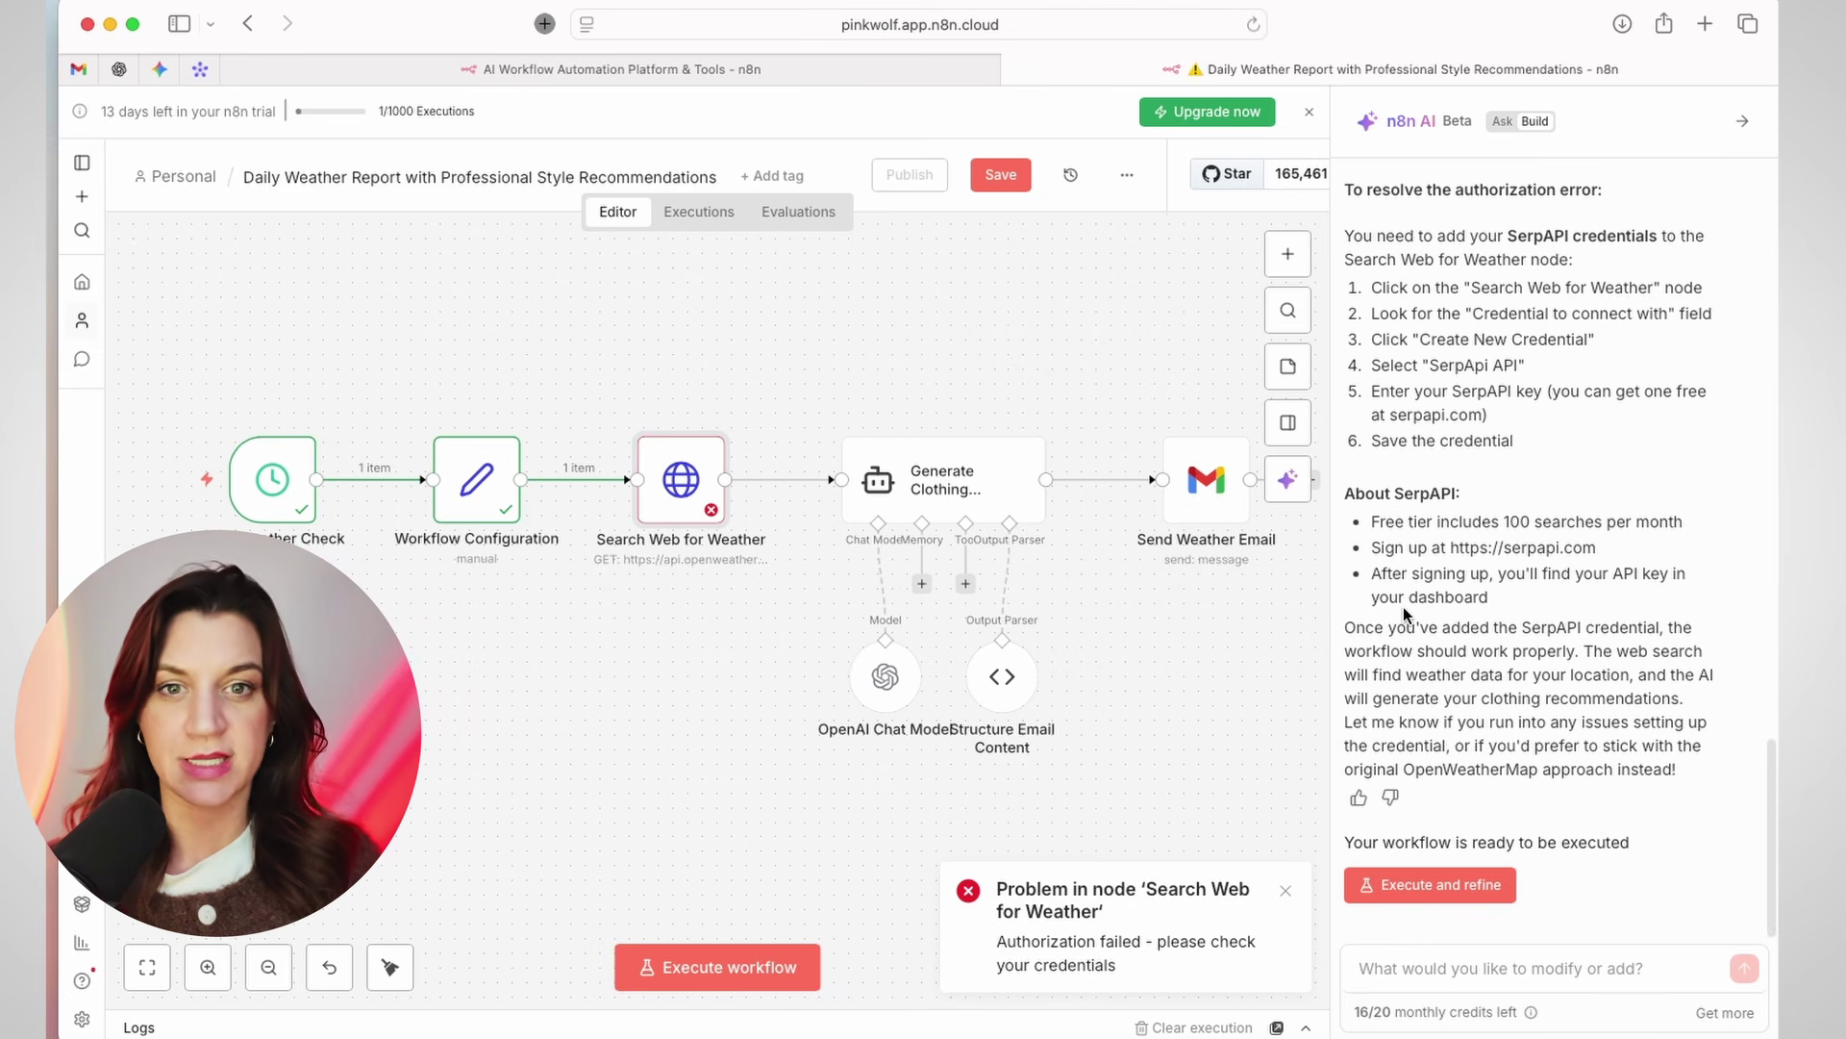
scroll(1404, 606, up, 5)
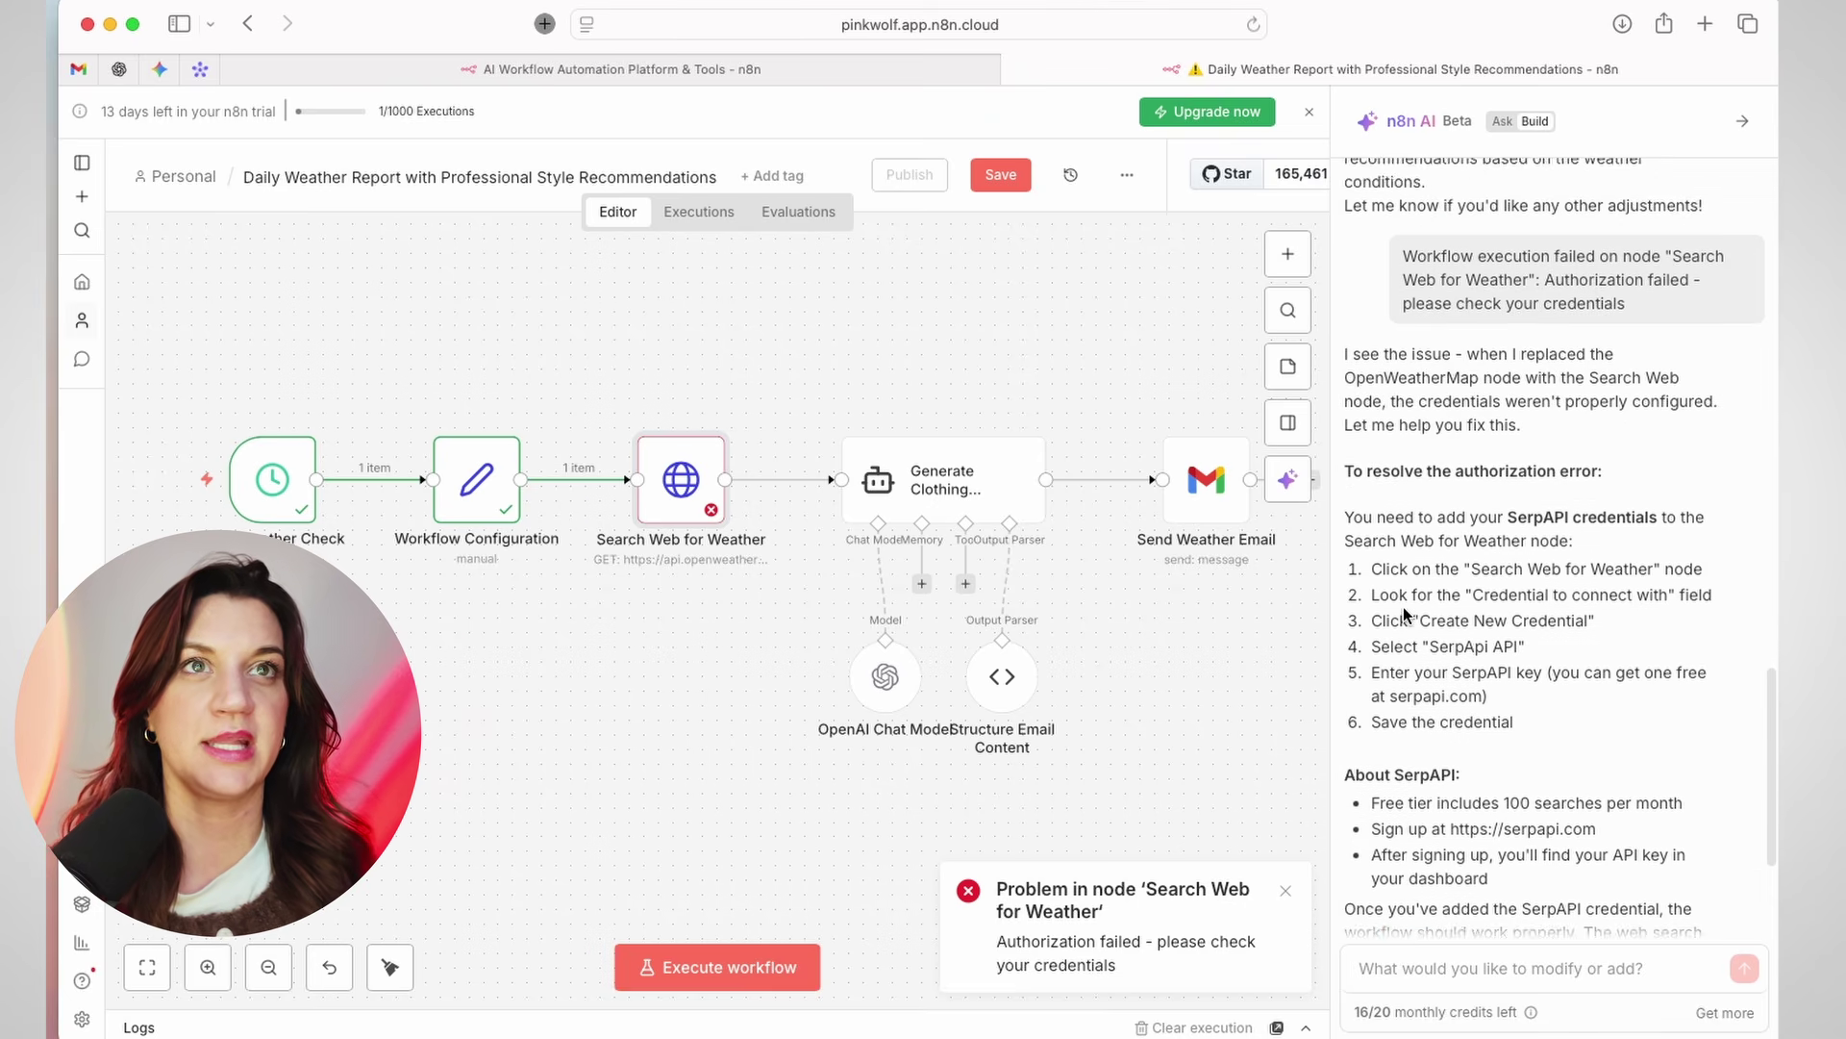
scroll(1404, 608, down, 3)
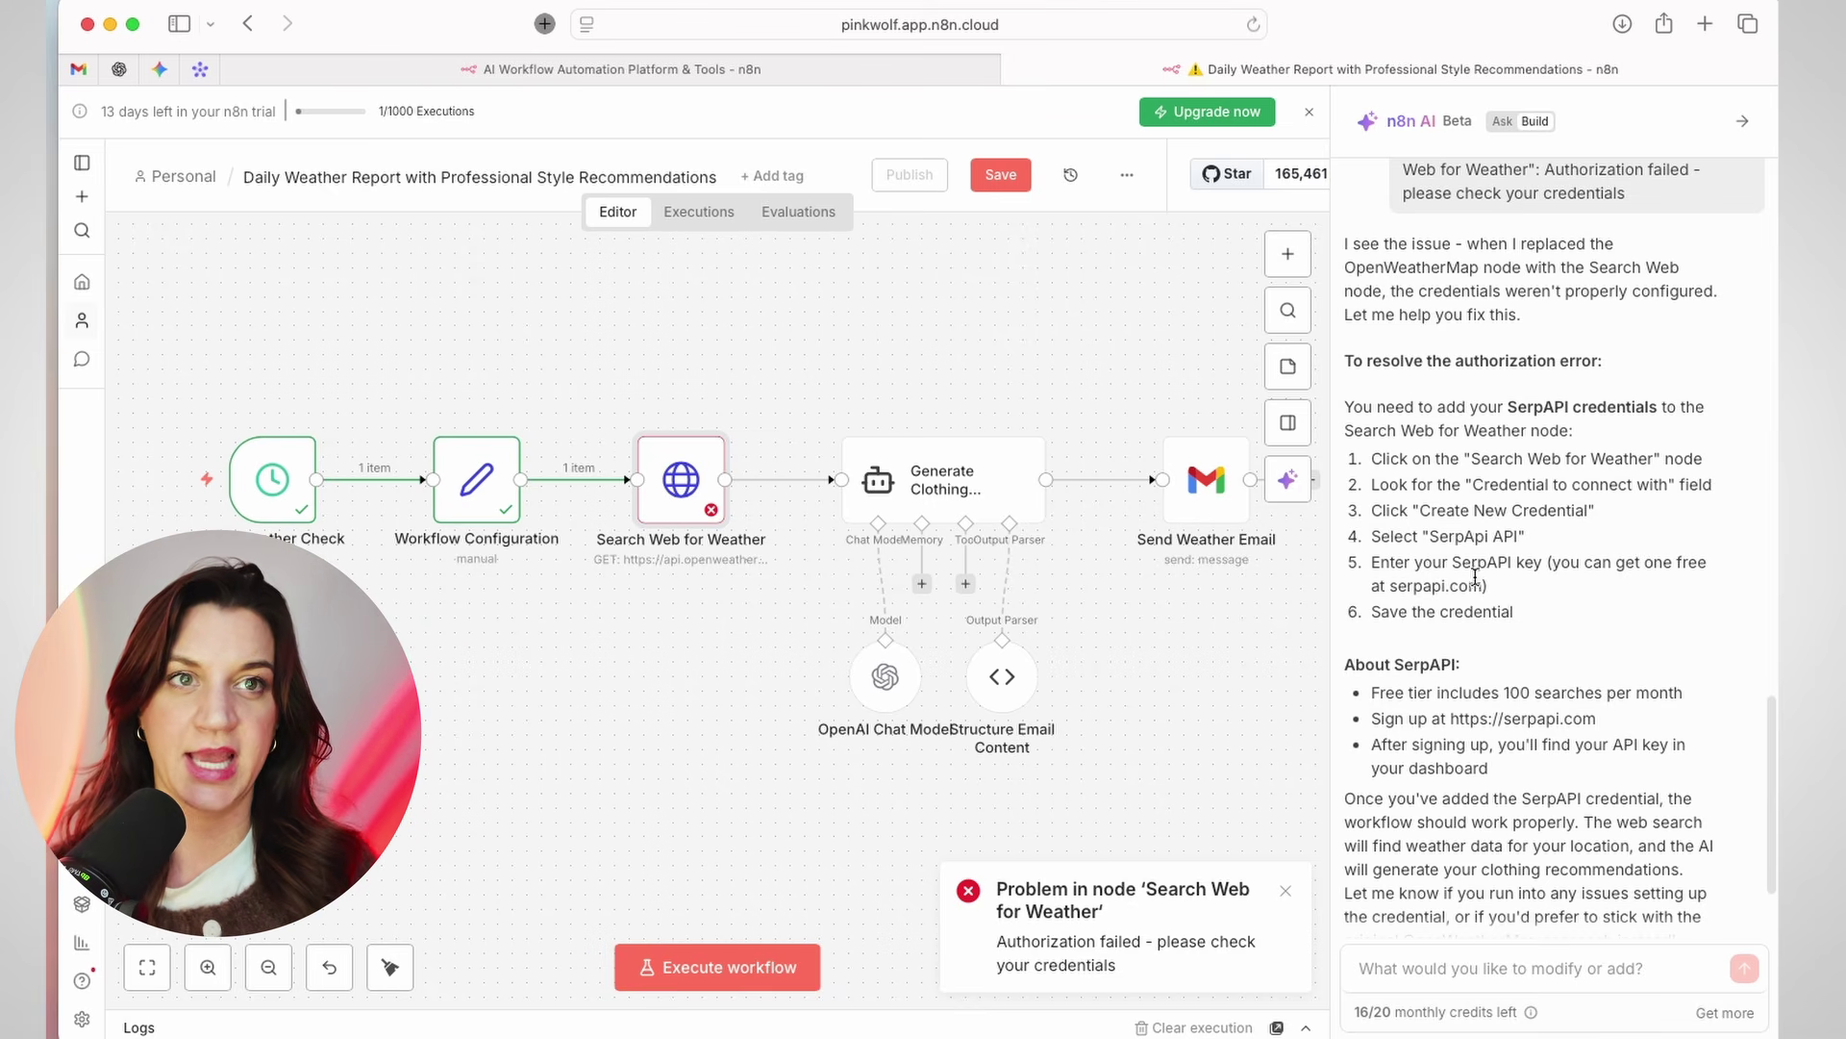
double_click(675, 488)
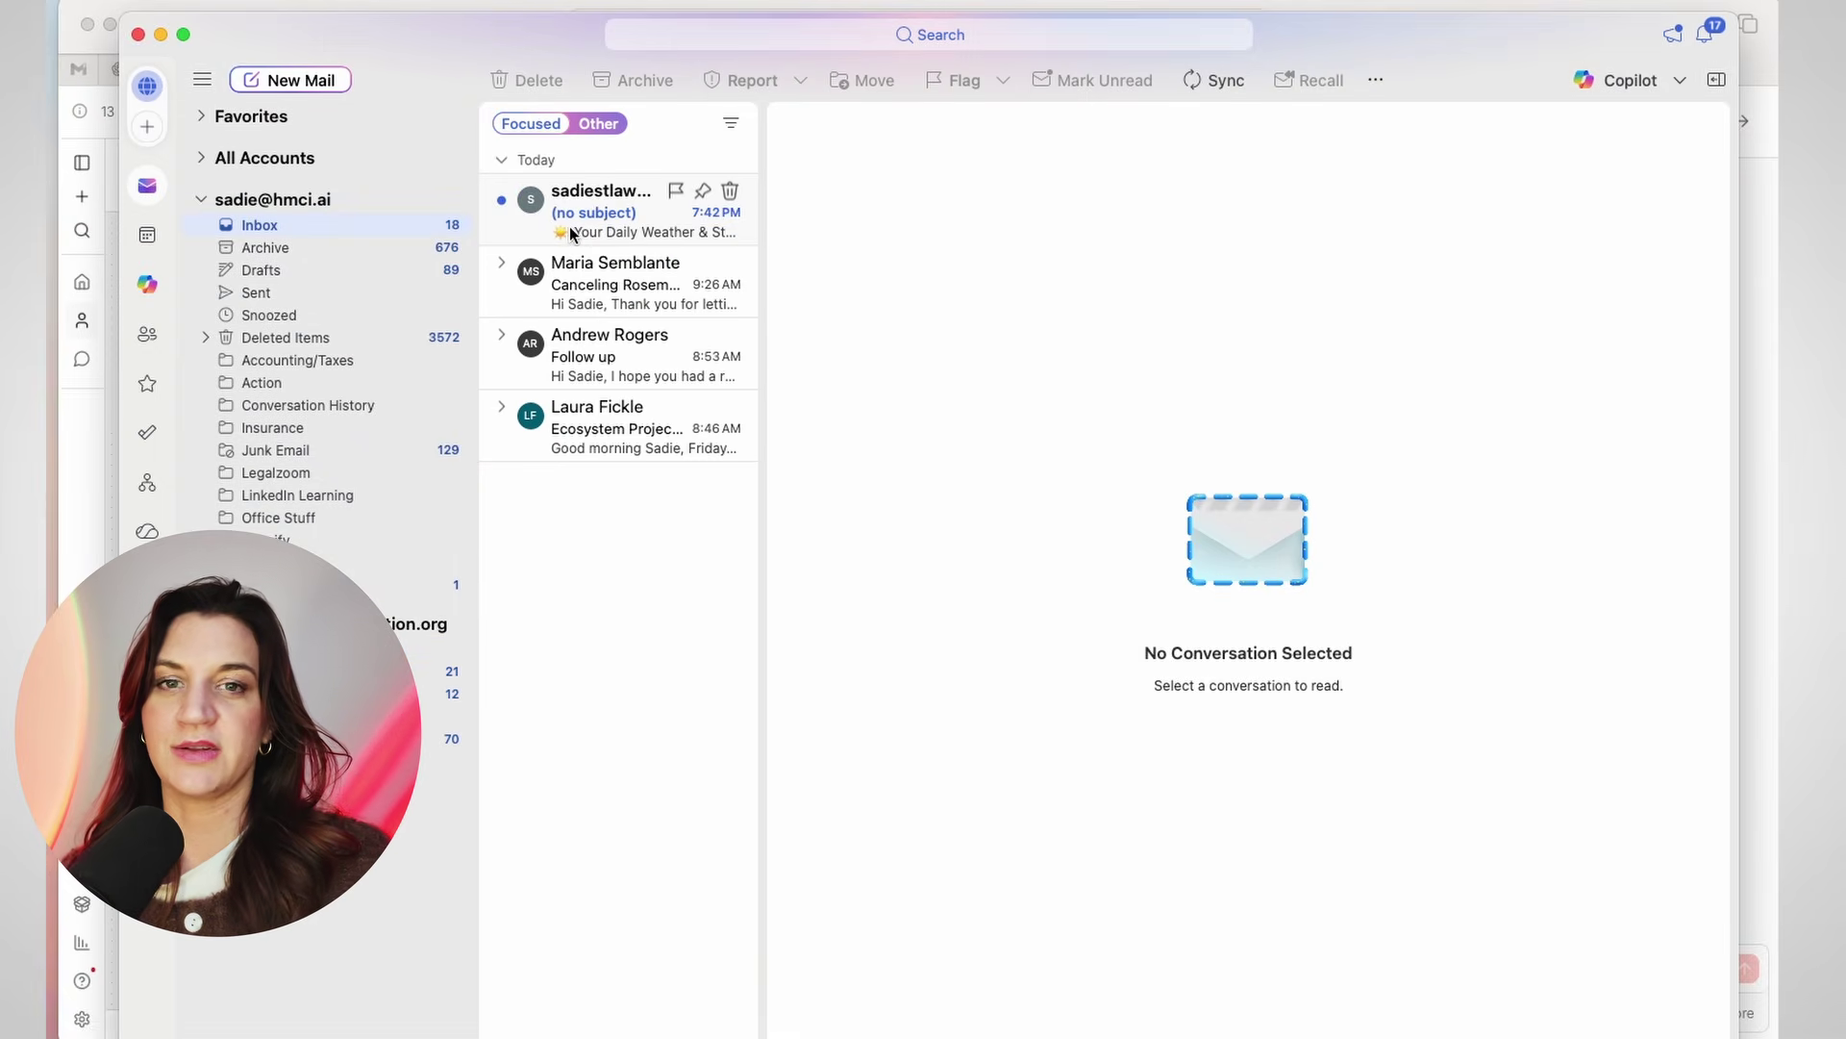
Switch to Outlook and open the newly received weather and style email without a subject
double_click(570, 223)
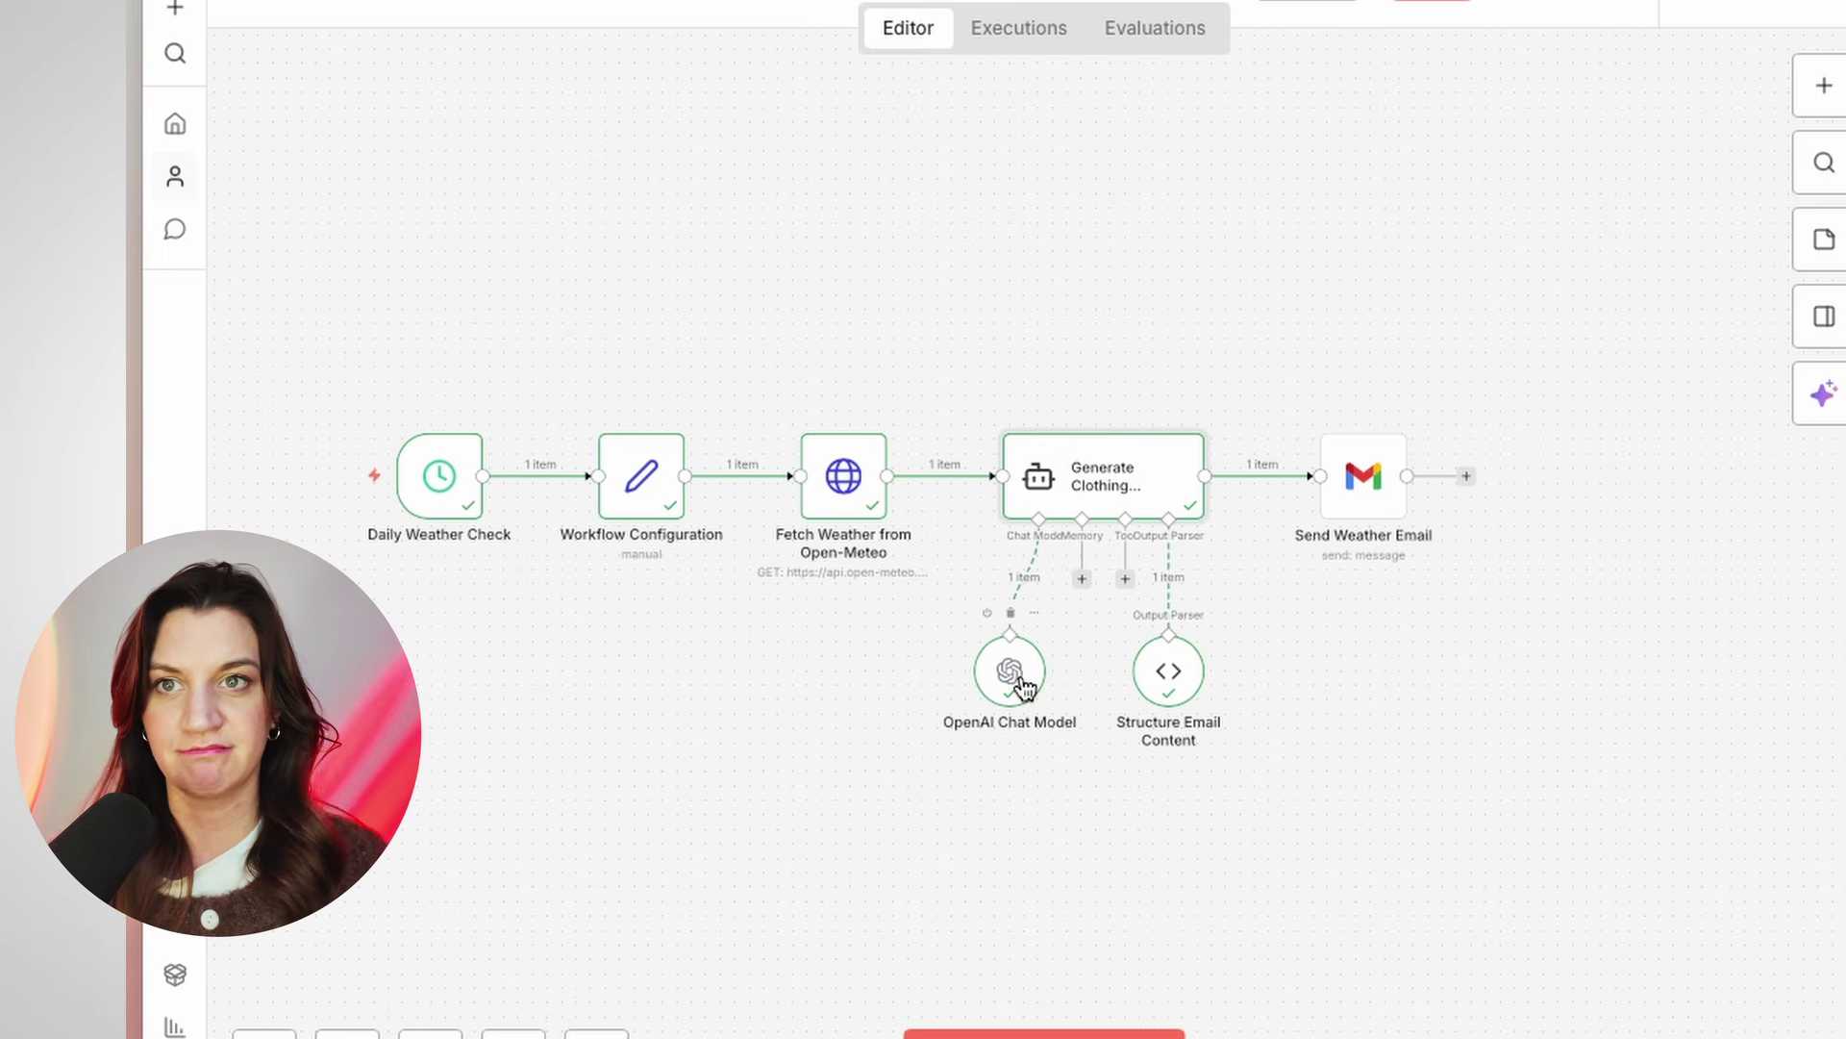
Back in n8n, execute the Generate Clothing Recommendations step, review its weather summary and accessories output, and close the node
drag(1175, 676, 1204, 647)
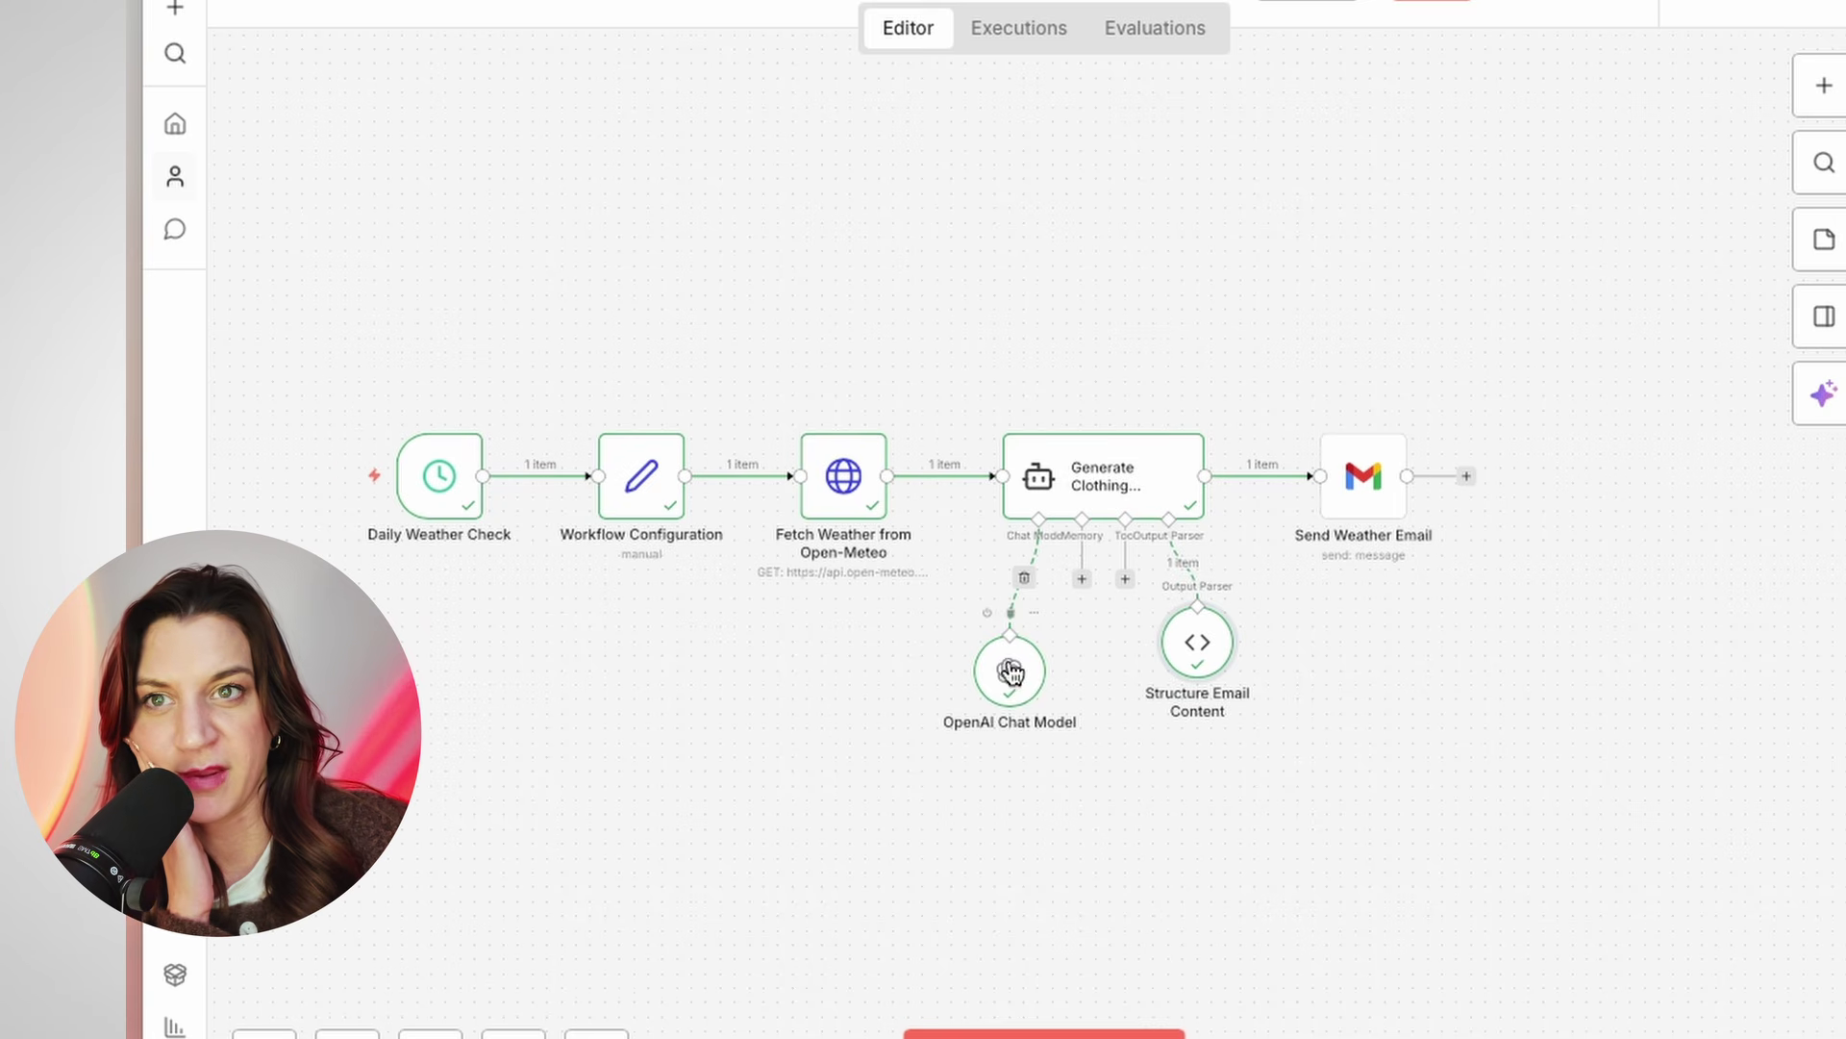
double_click(1044, 486)
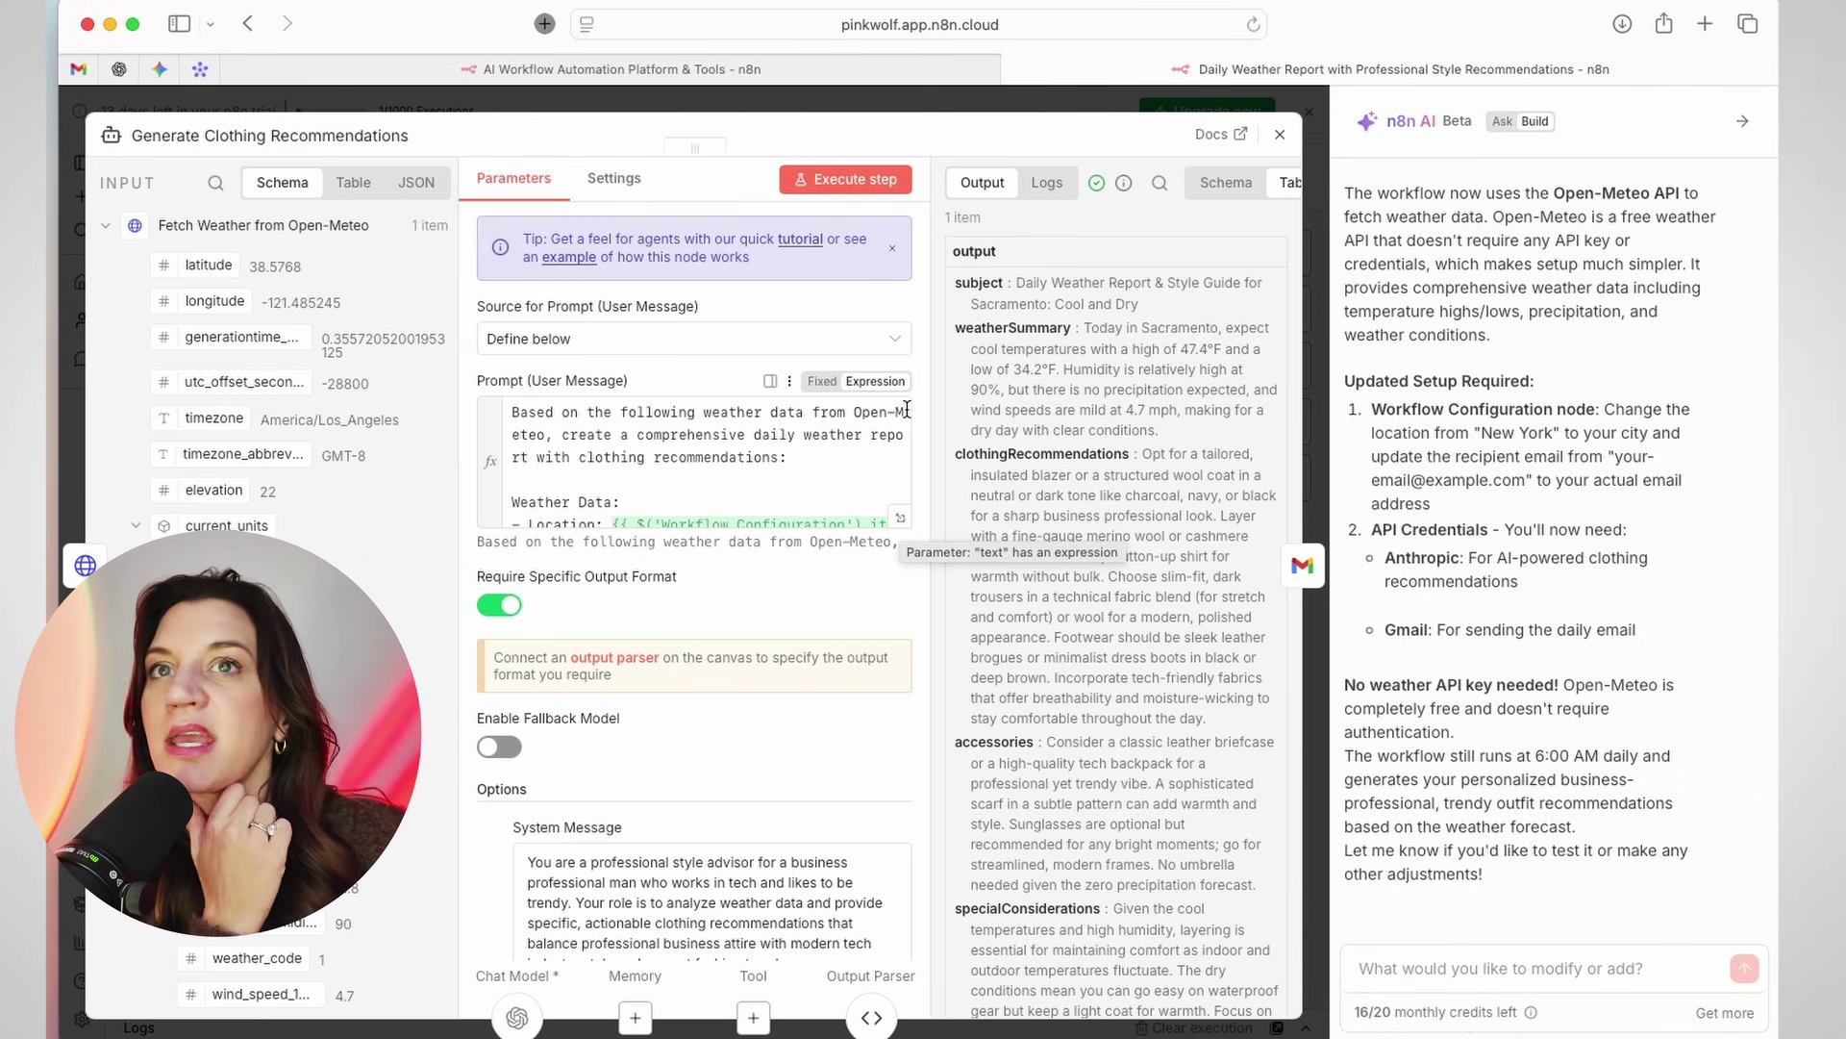
click(857, 183)
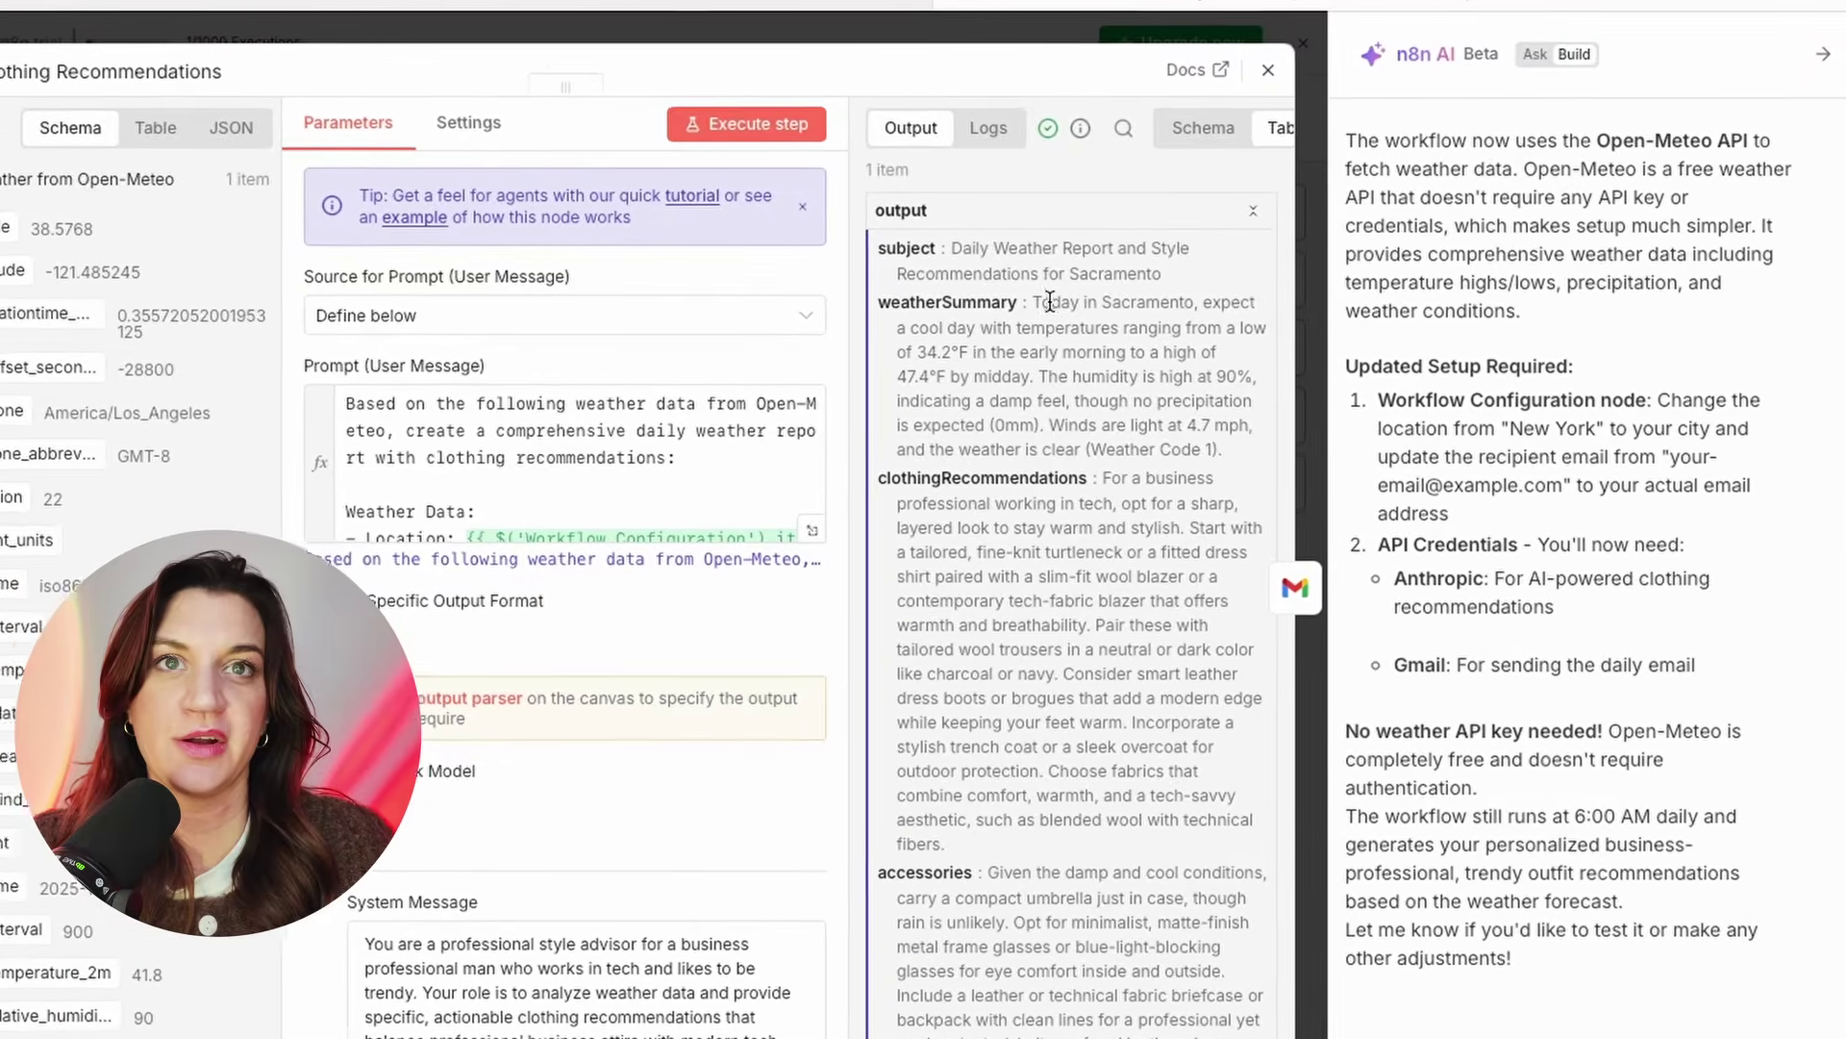
drag(1077, 320, 1223, 428)
scroll(1123, 589, down, 4)
drag(905, 577, 1005, 790)
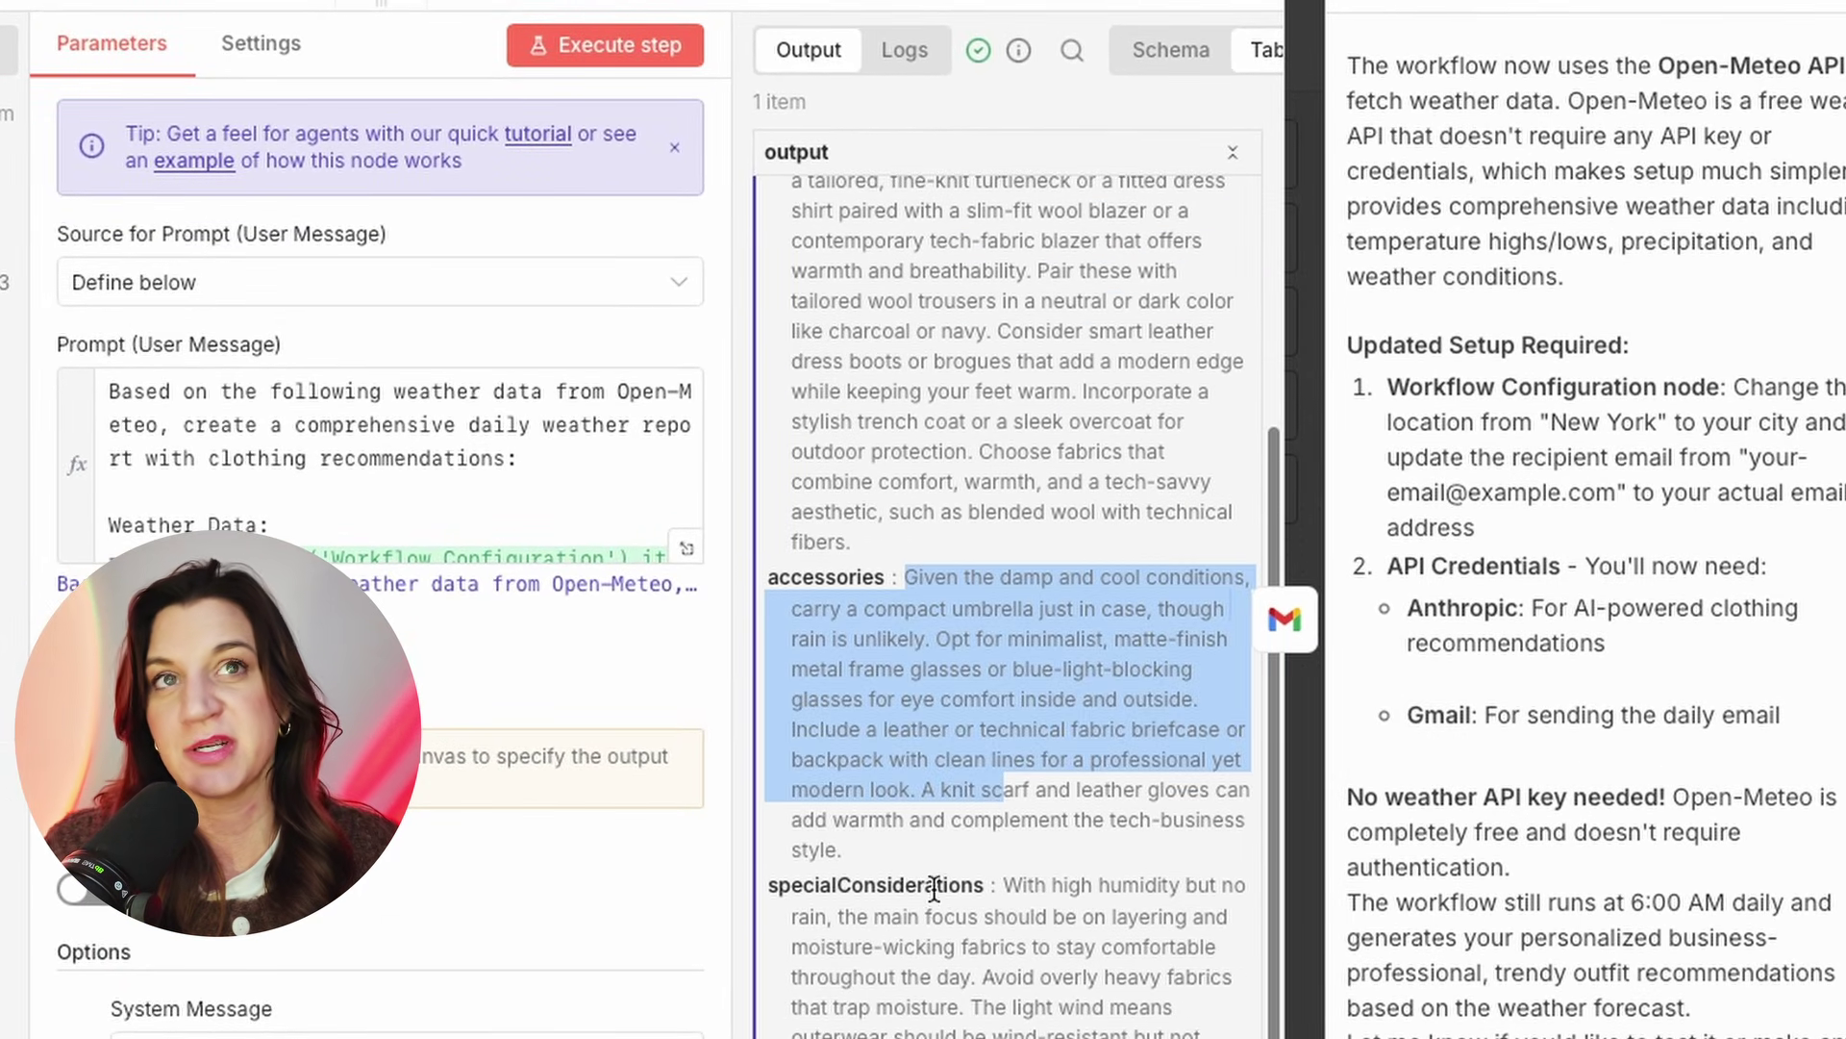
click(1280, 133)
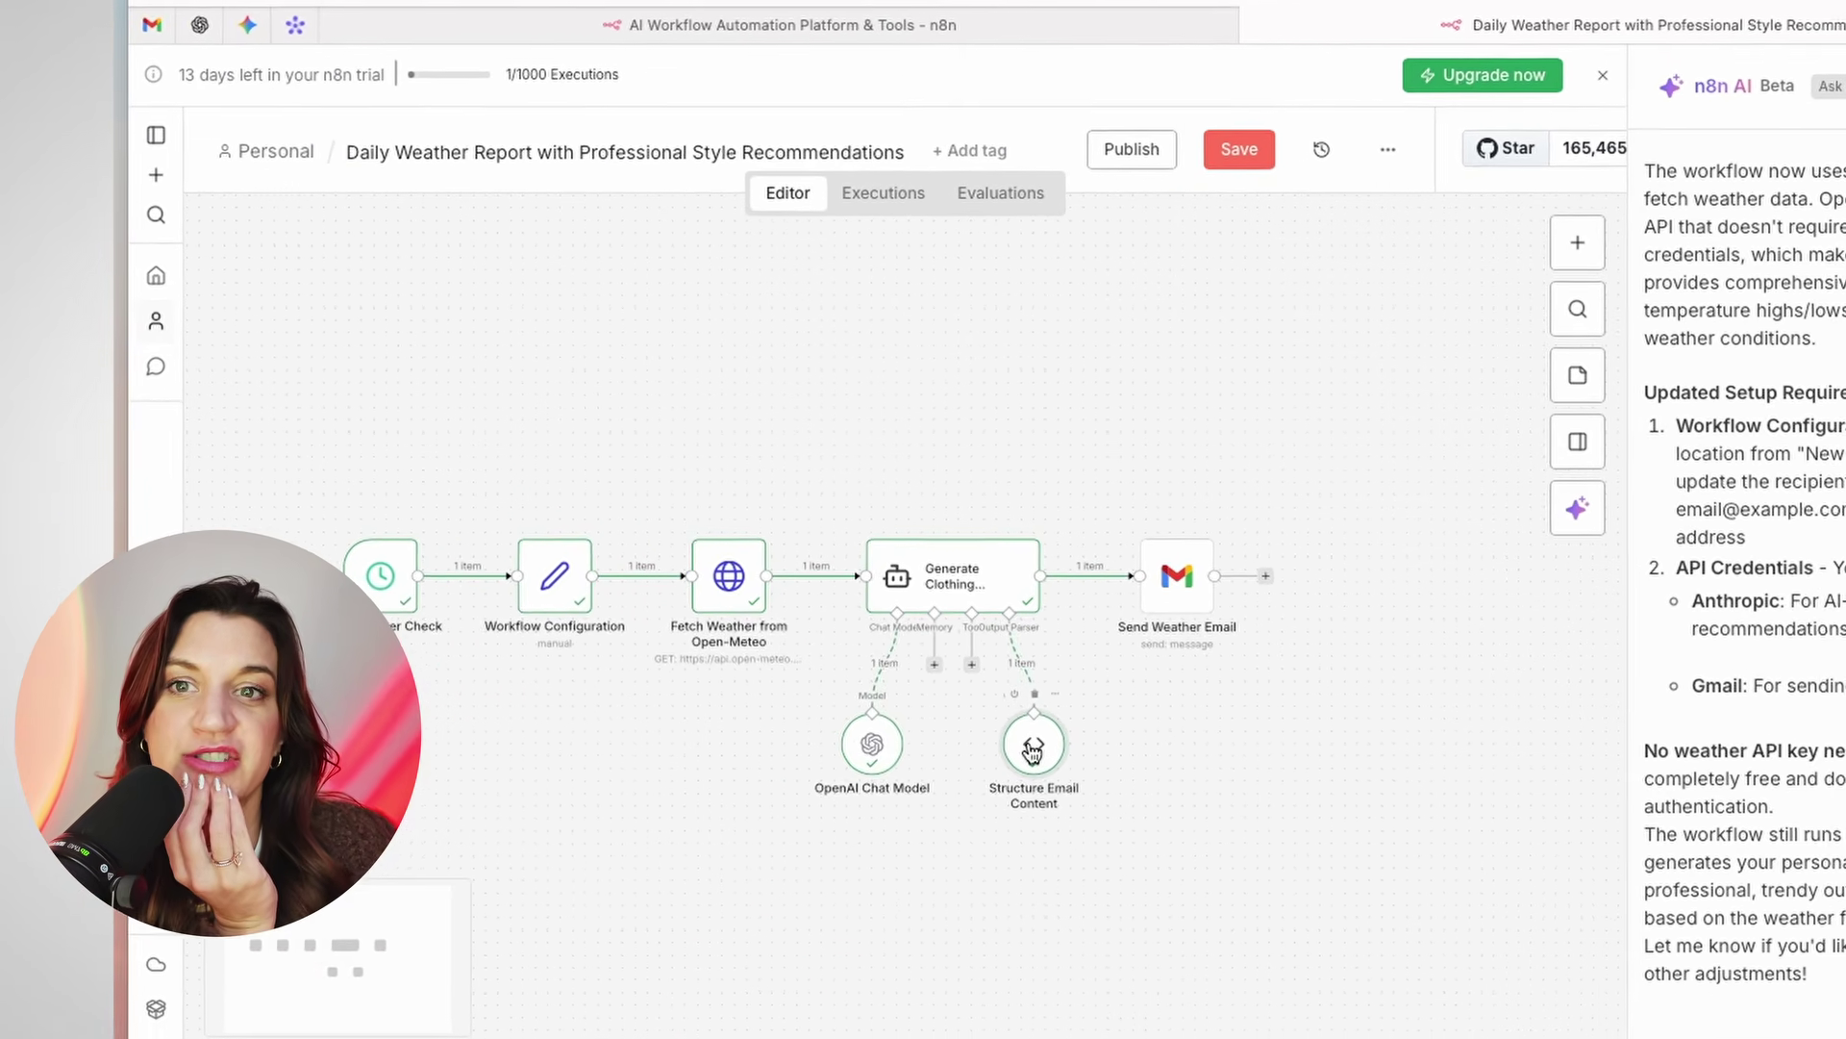
Tell the AI builder that the email had no text under weather summary or outfit recommendations and ask it to fix this
double_click(1088, 766)
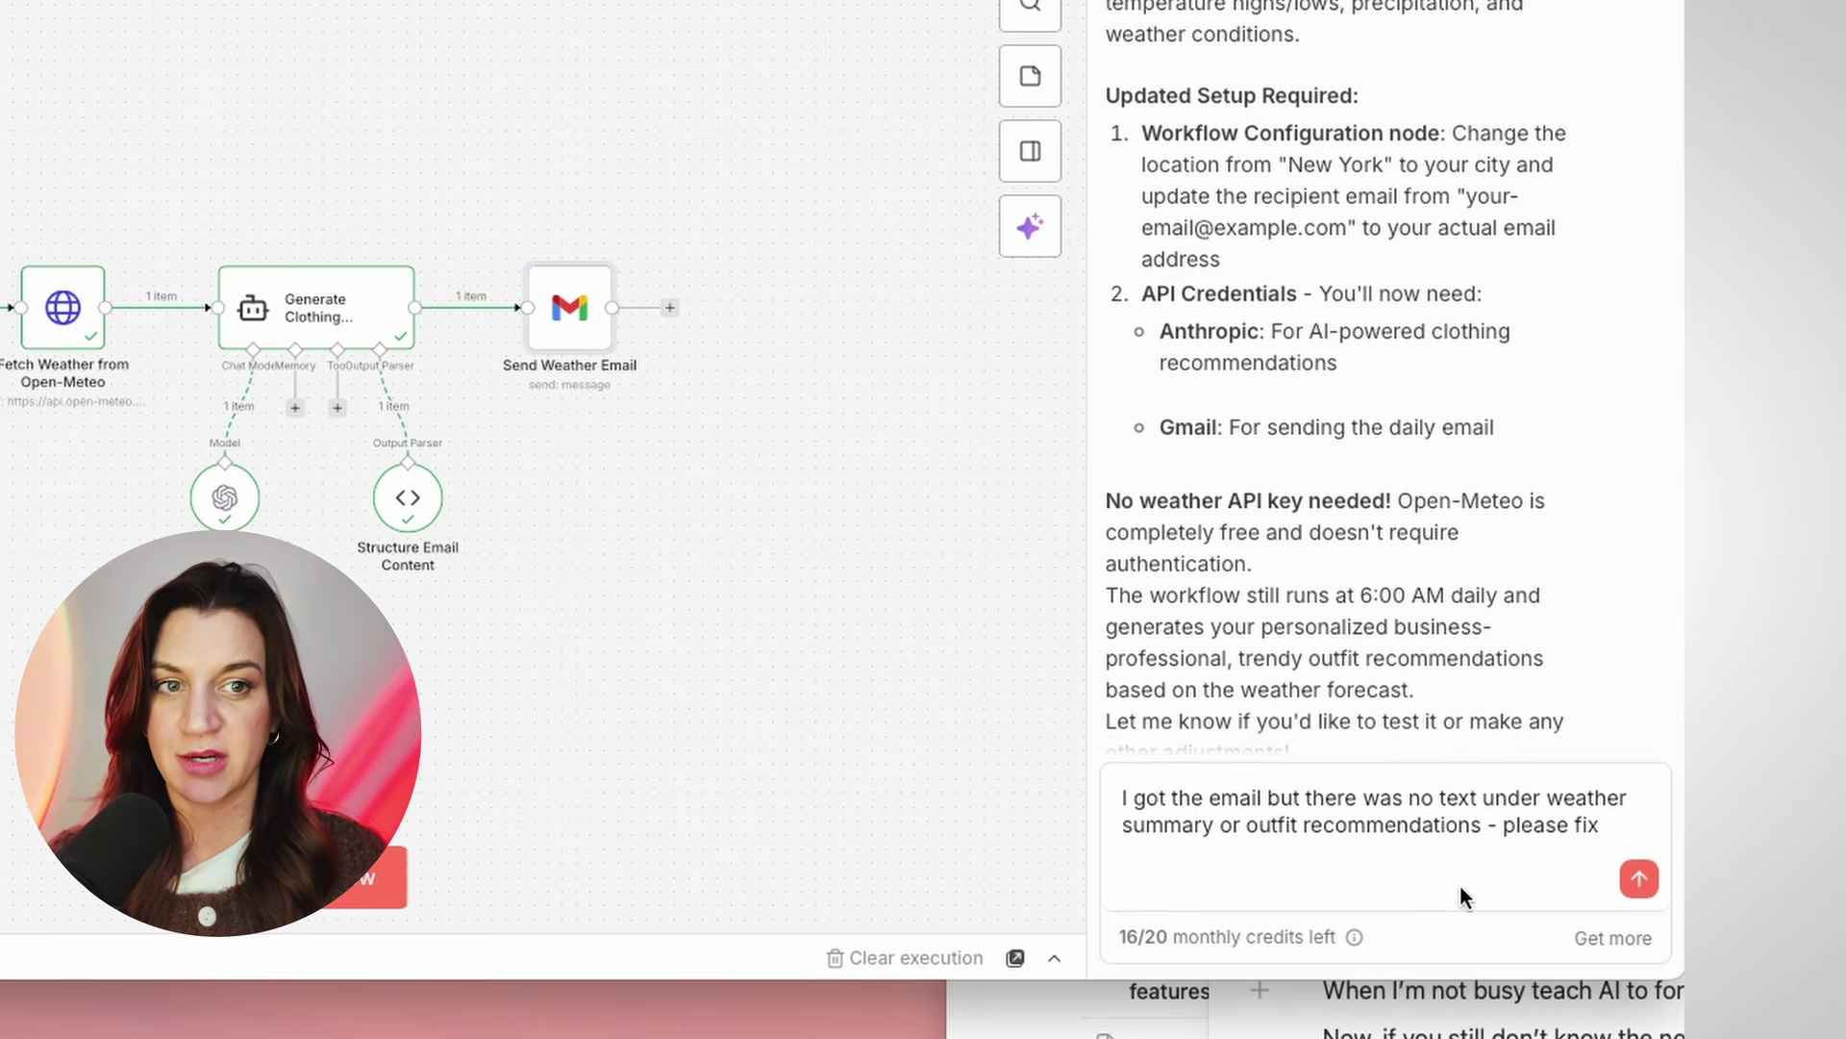
click(1639, 880)
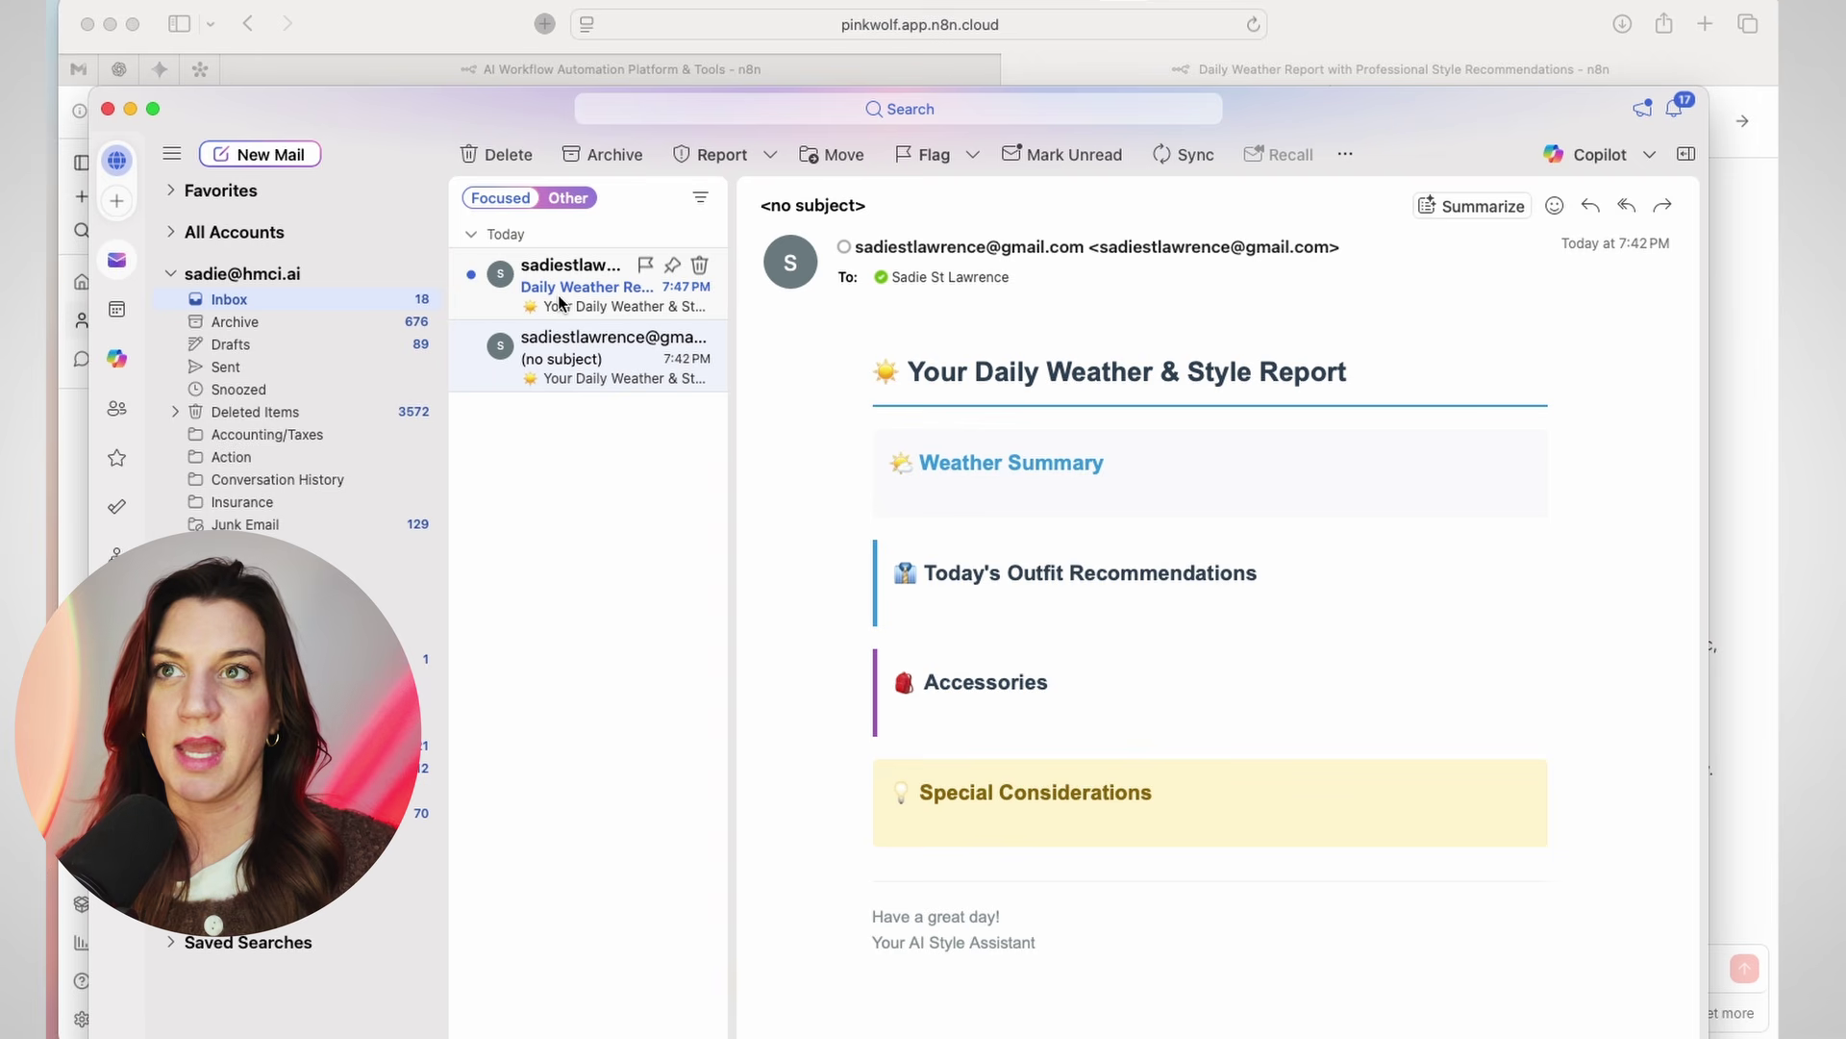
Switch to Outlook, open the new Daily Weather Report email, and check that every section from Weather Summary to Special Considerations has text
click(556, 304)
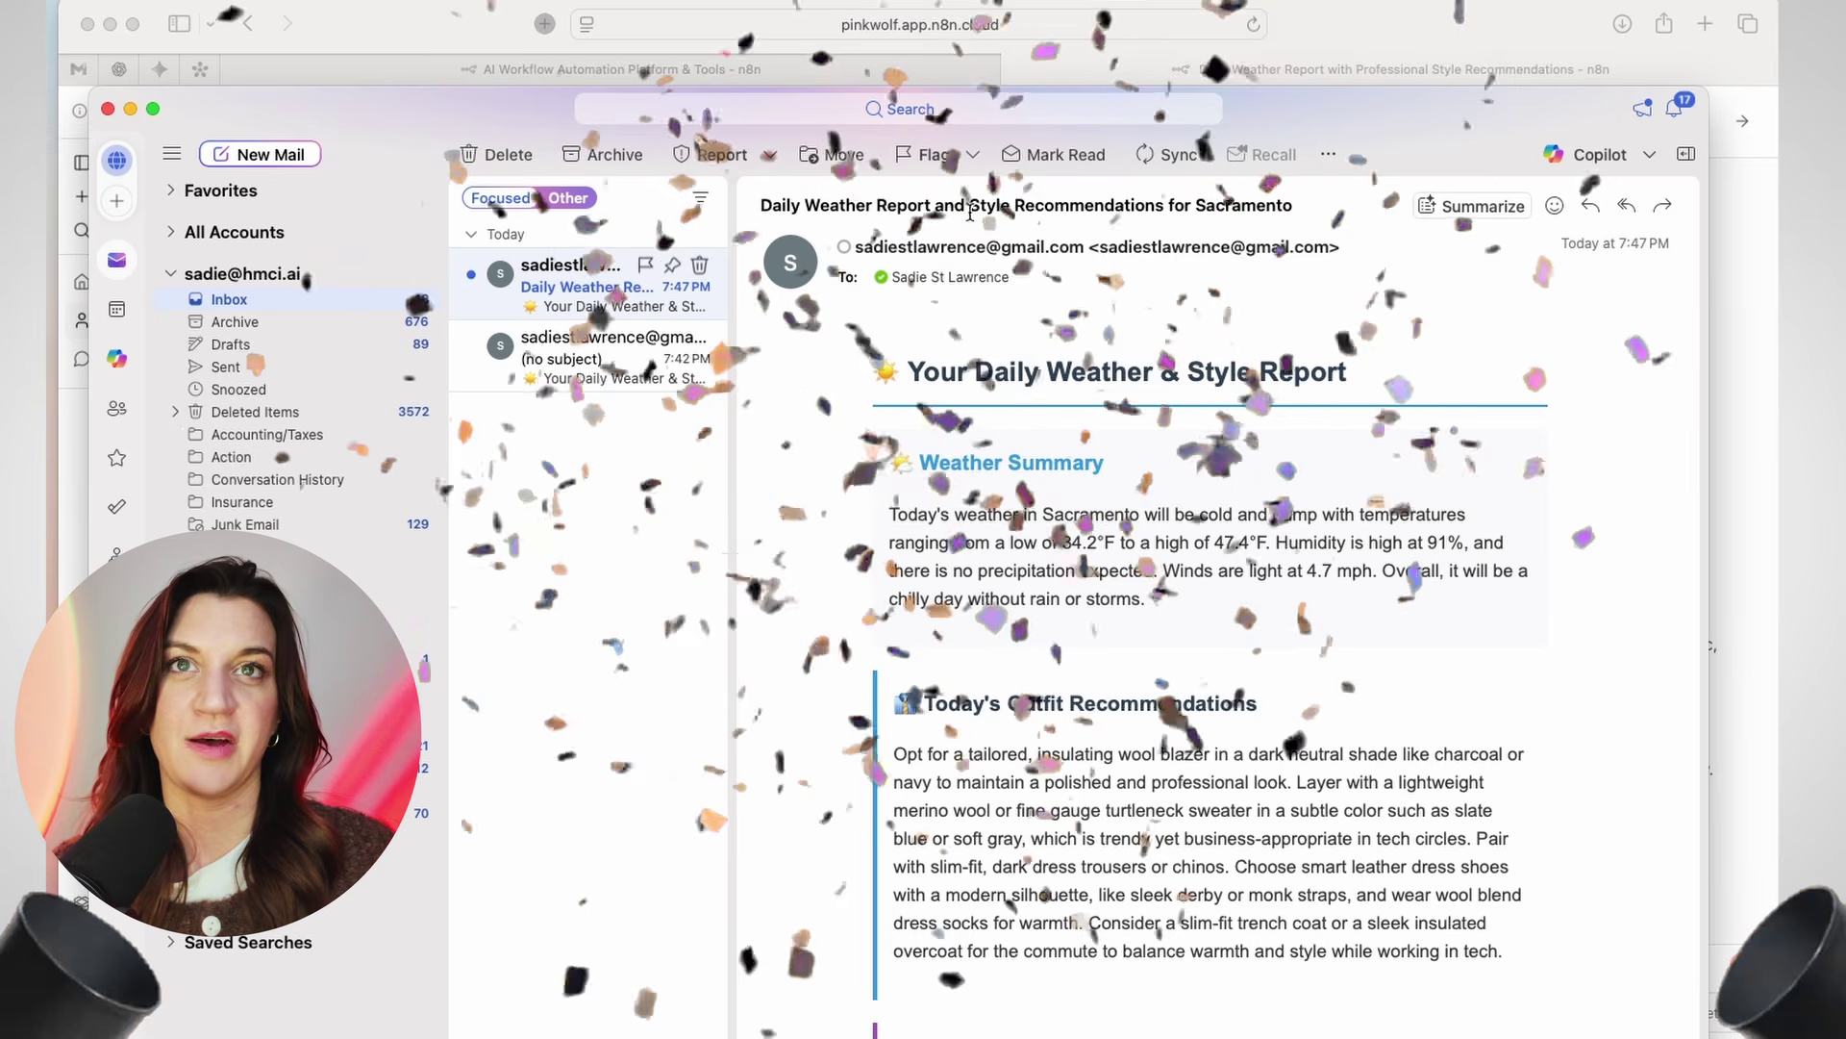
scroll(839, 401, down, 2)
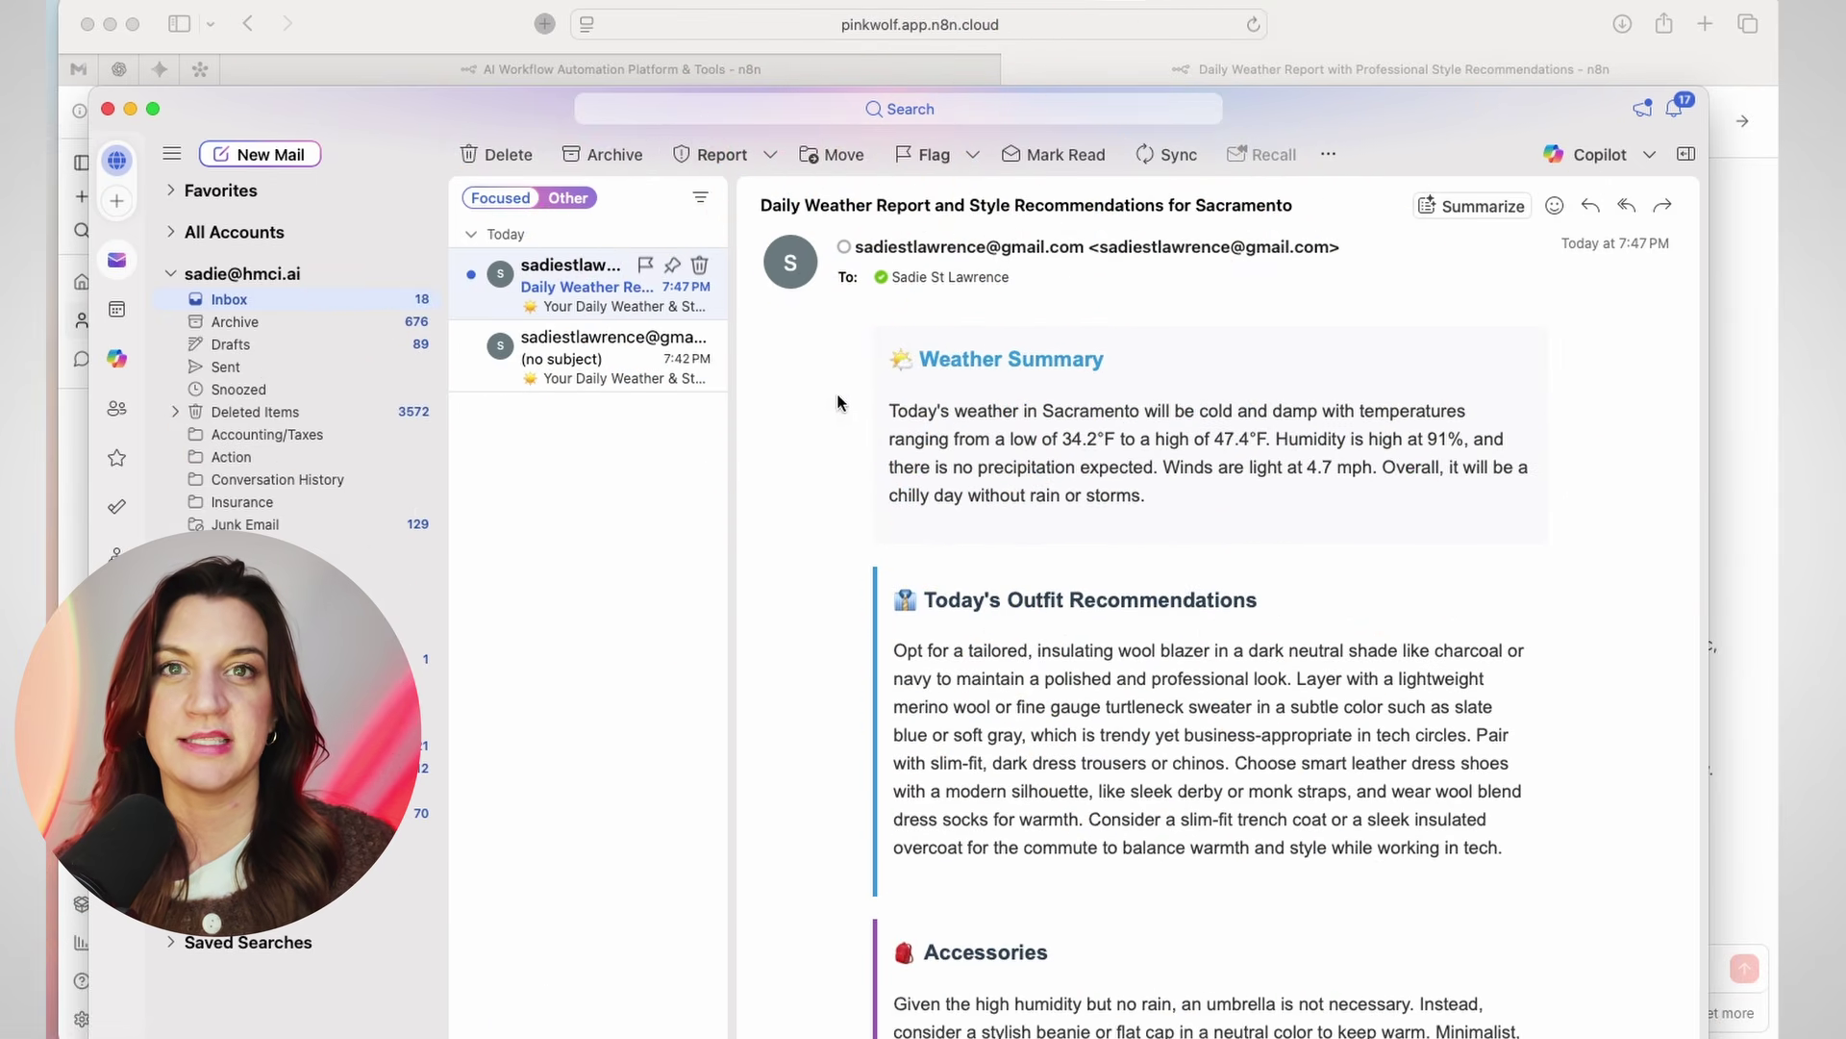
scroll(1314, 473, down, 10)
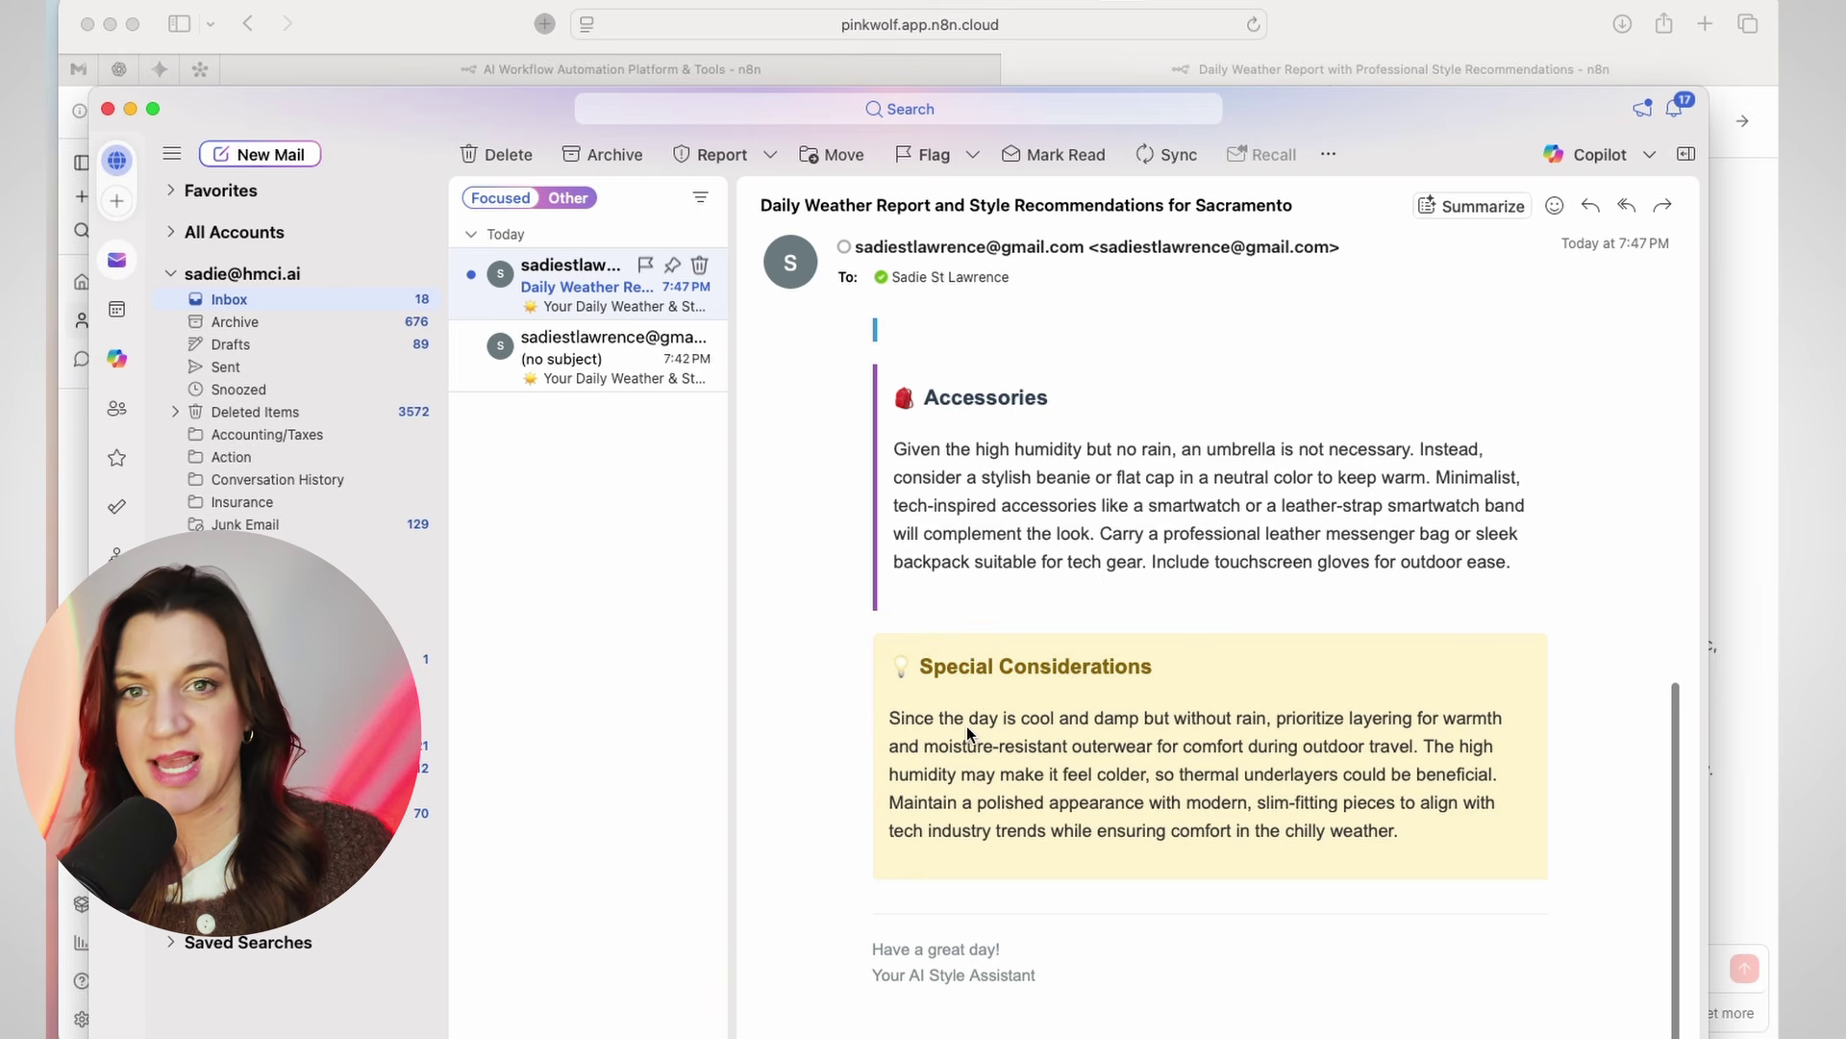
scroll(1212, 779, up, 9)
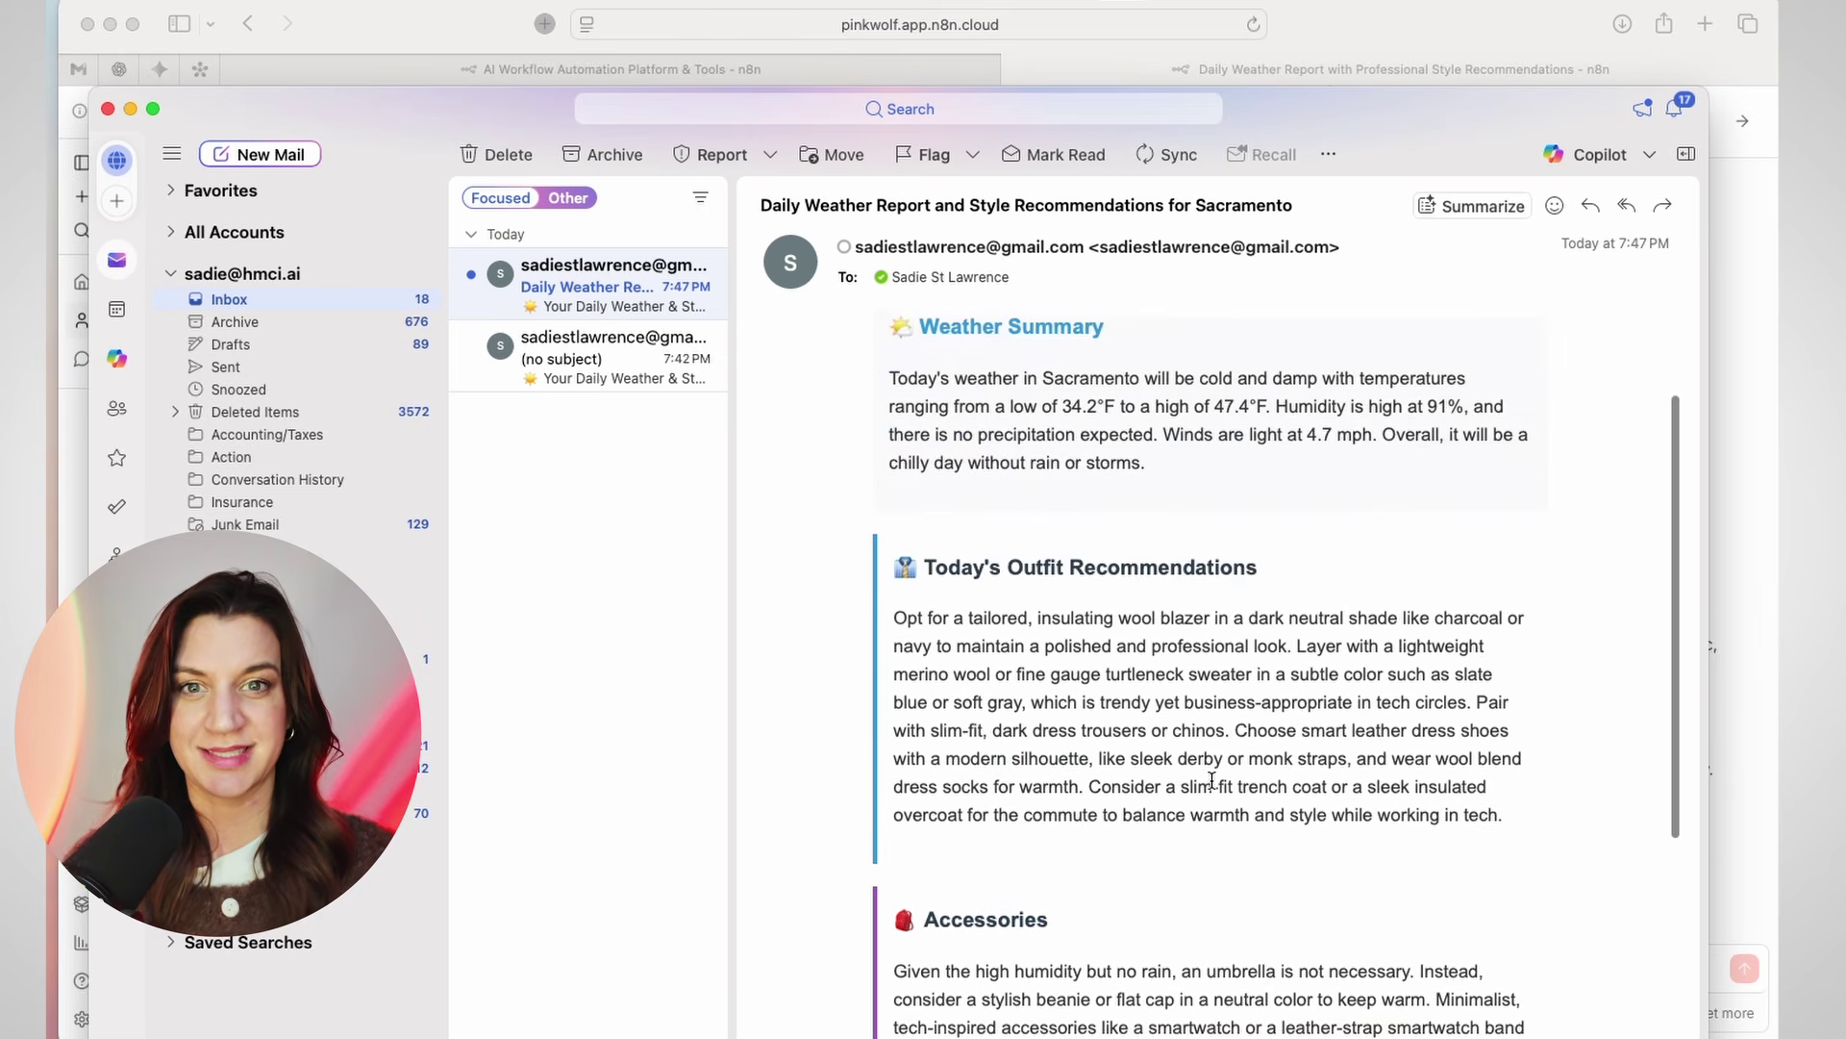